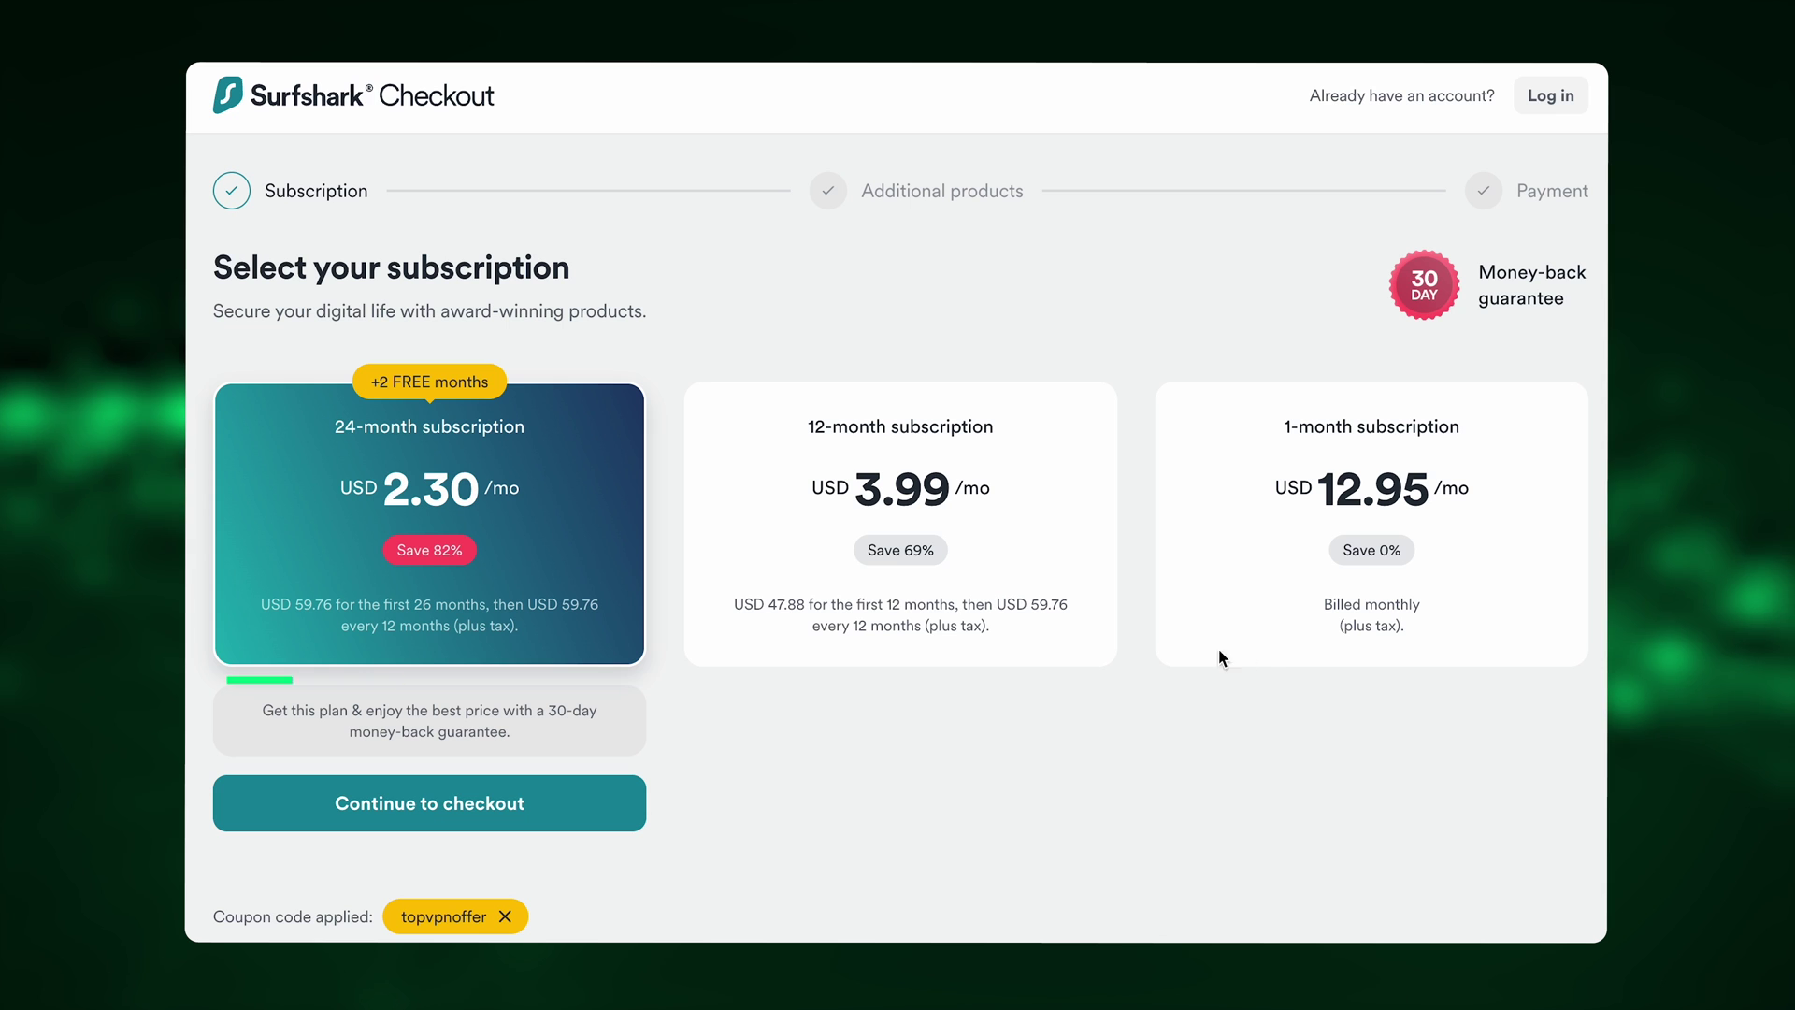
Step: Check out the 24-month plan and add the Surfshark One bundle at USD 1.49/mo
left_click(558, 655)
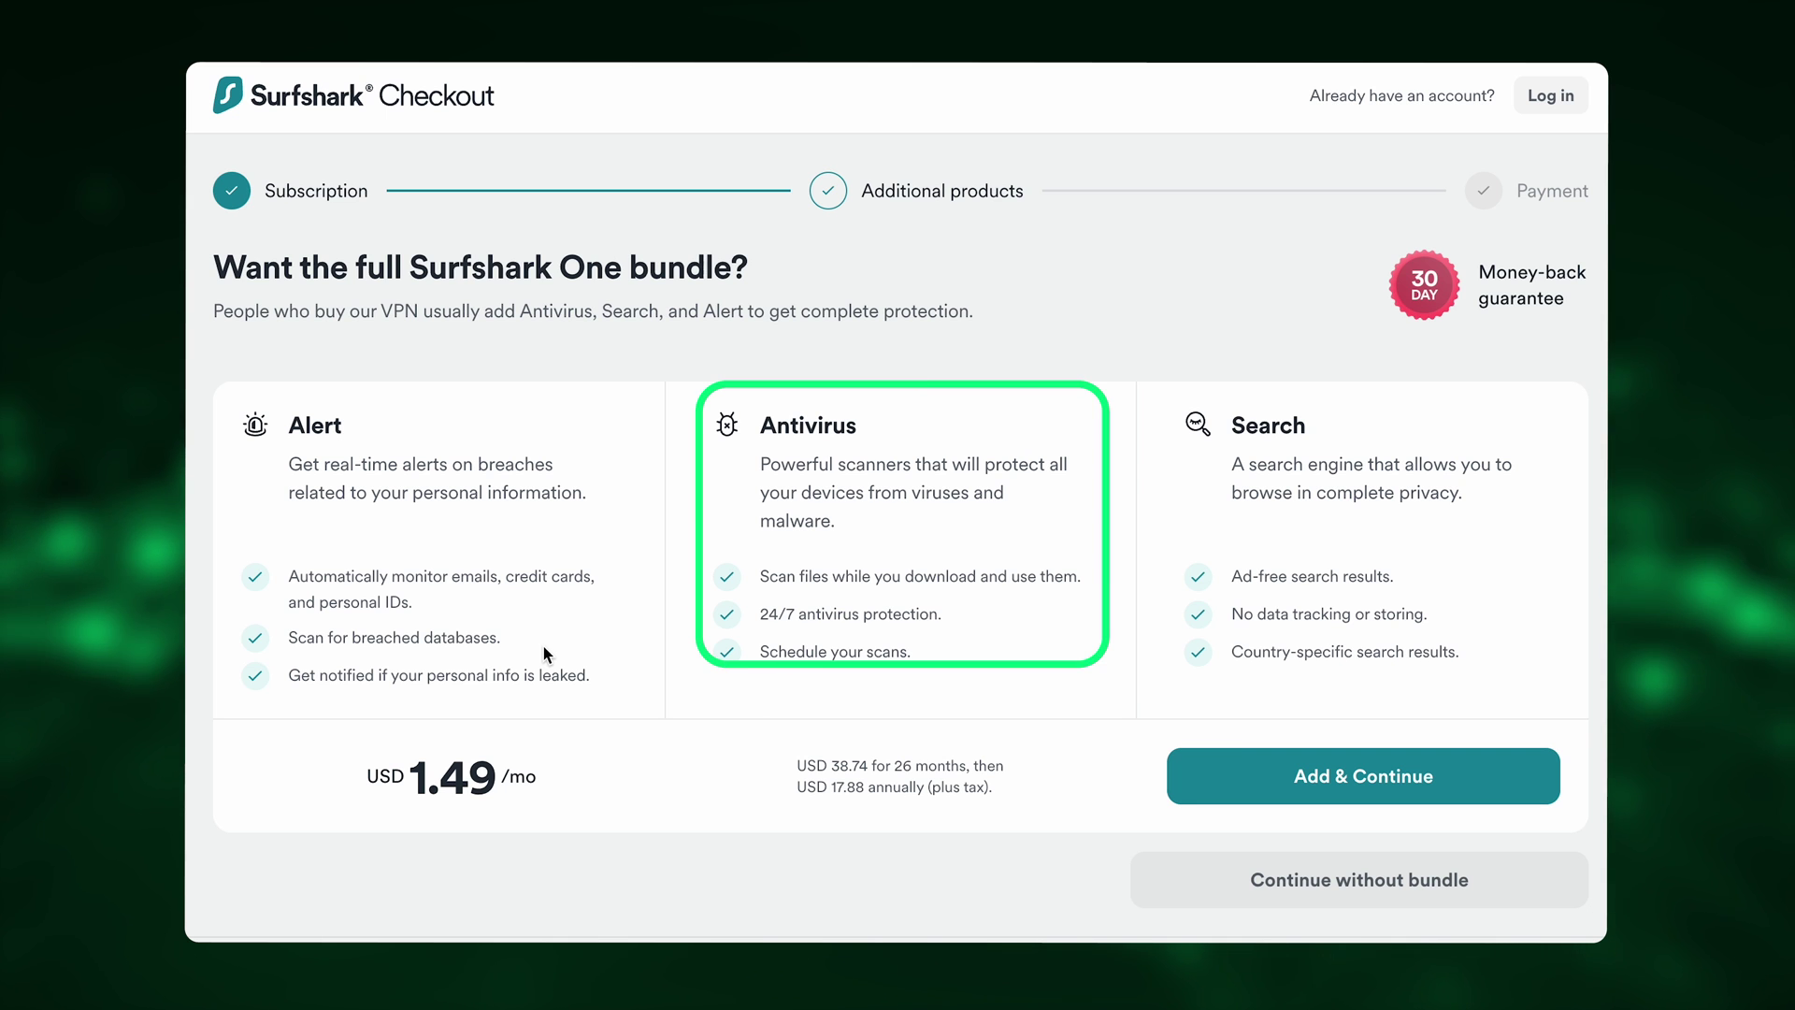
left_click(1226, 778)
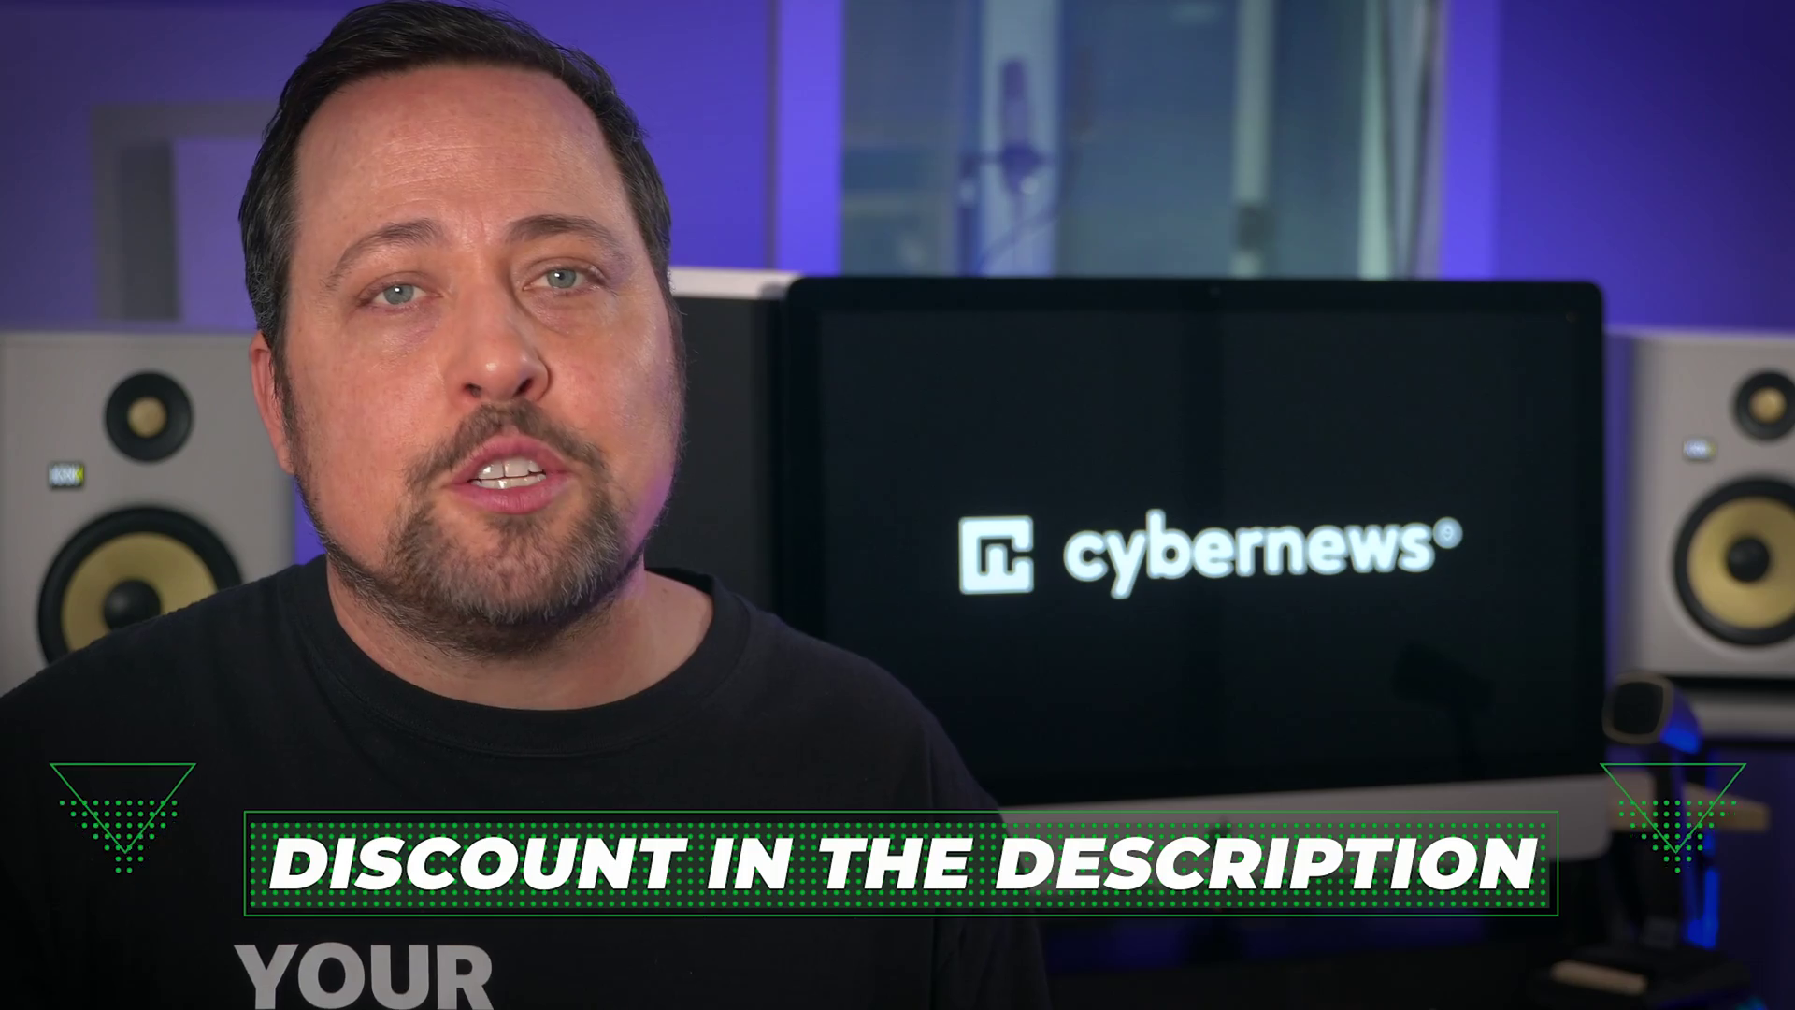
Step: Follow the description's offer link, download the Windows app, and run SurfsharkSetup to install it
scroll(876, 561, "down", 1)
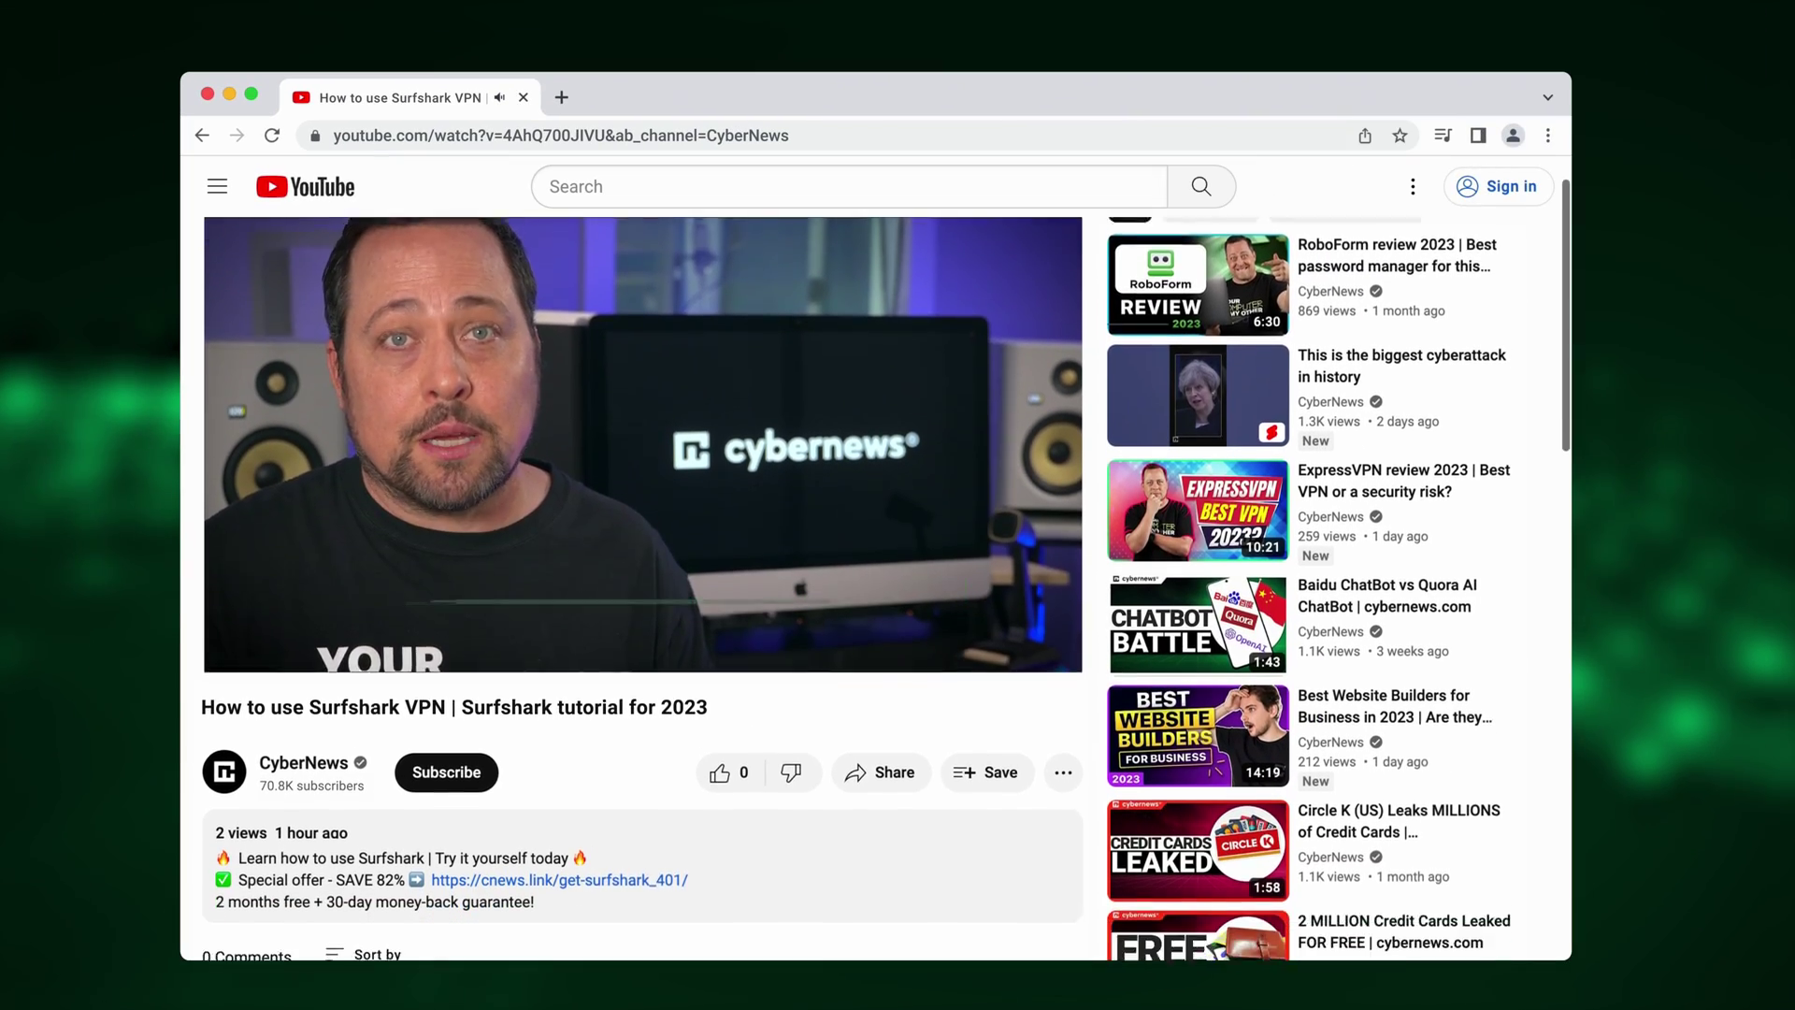
scroll(570, 739, "down", 2)
left_click(570, 738)
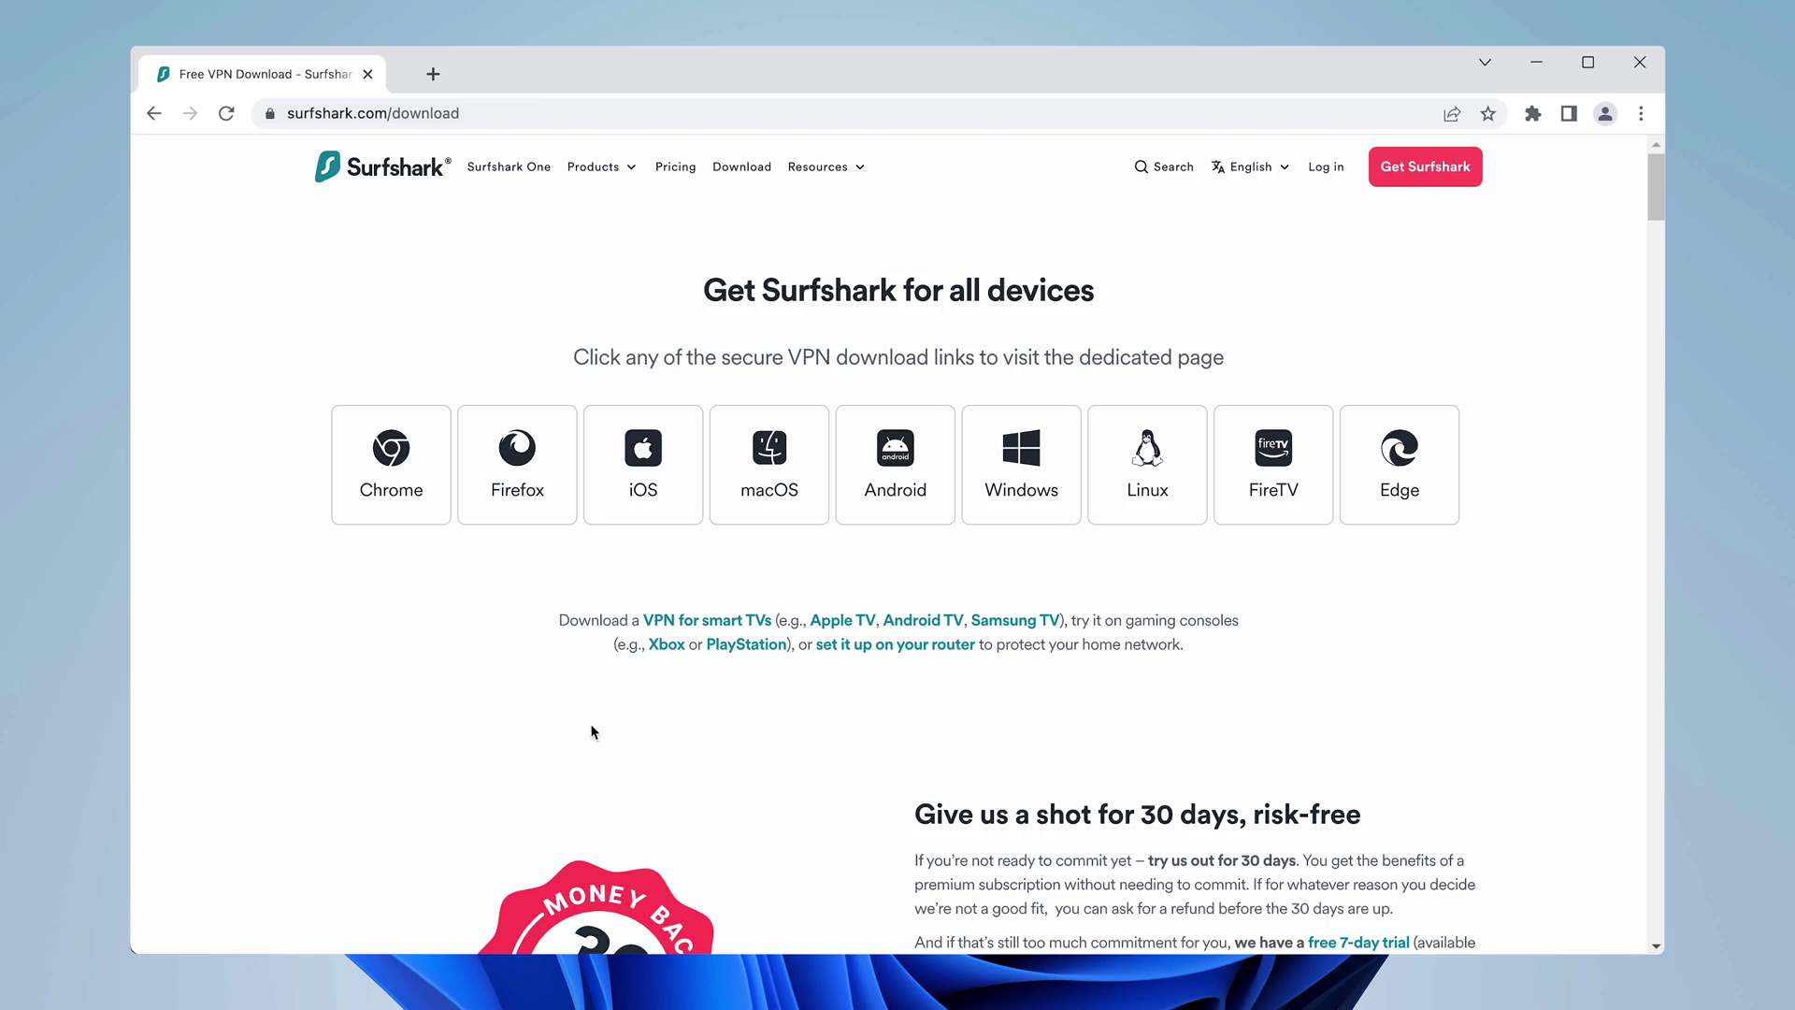
left_click(1034, 502)
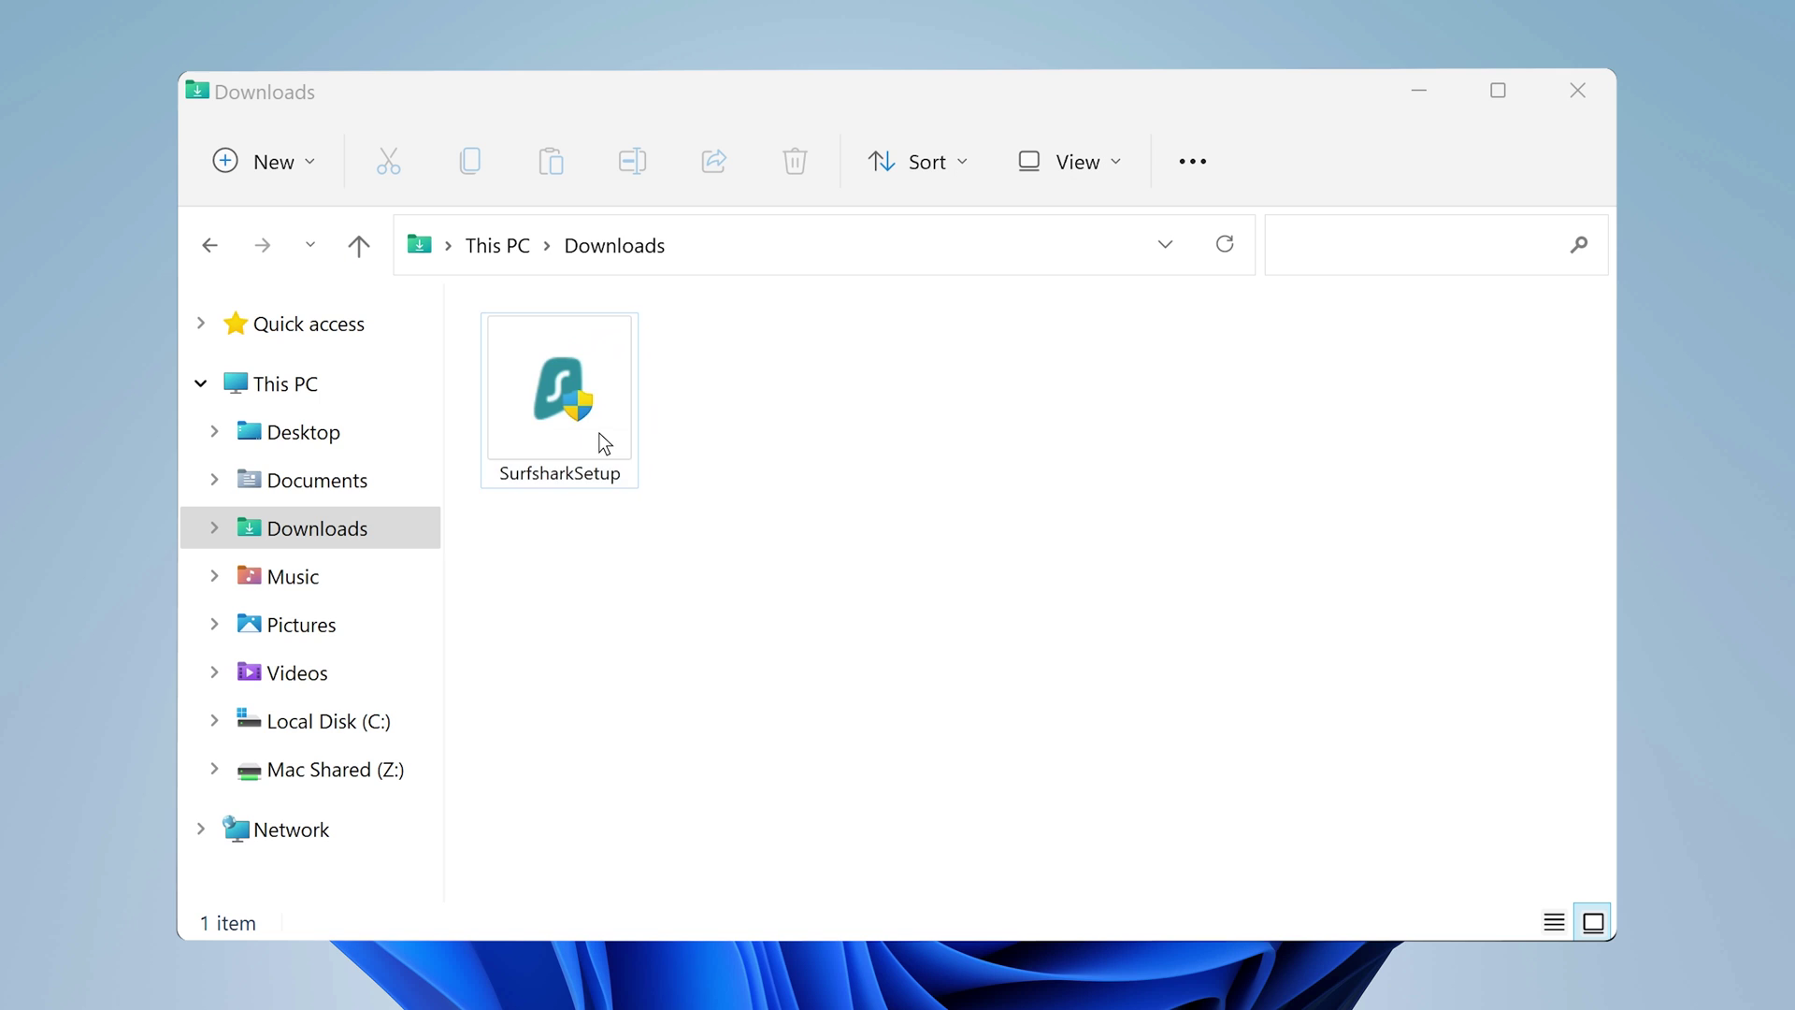
double_click(599, 435)
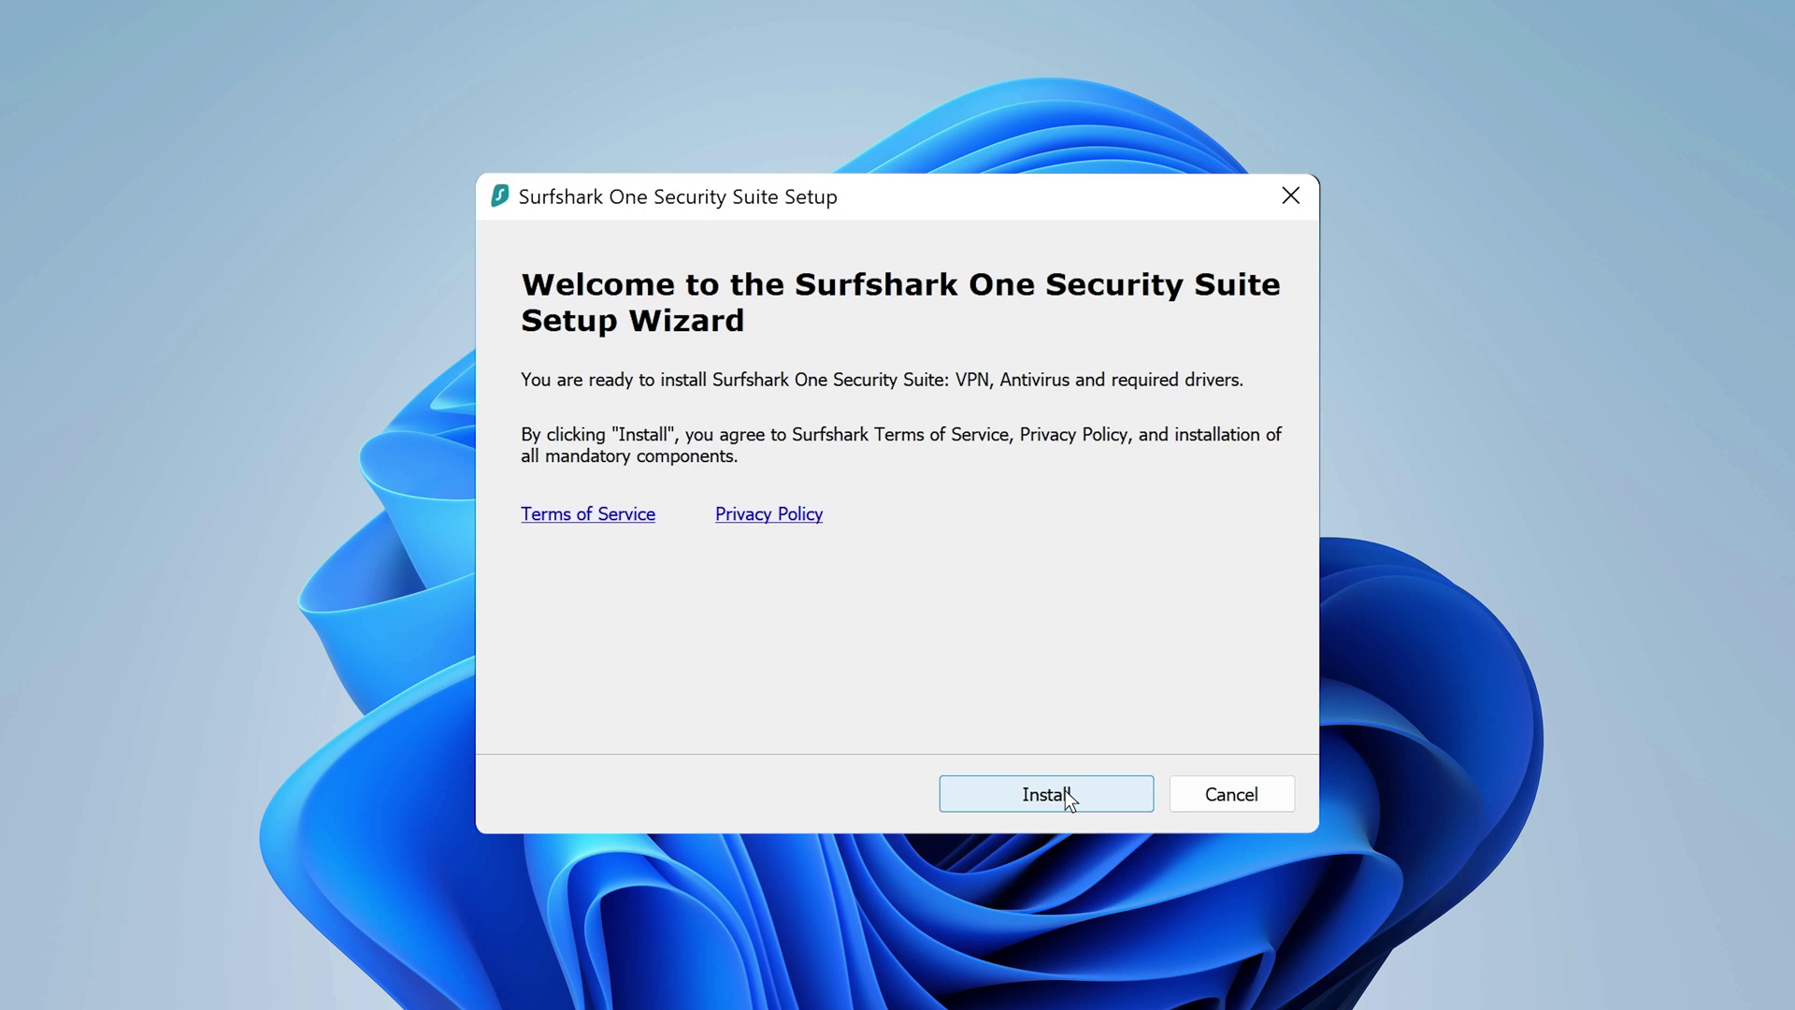
left_click(1062, 794)
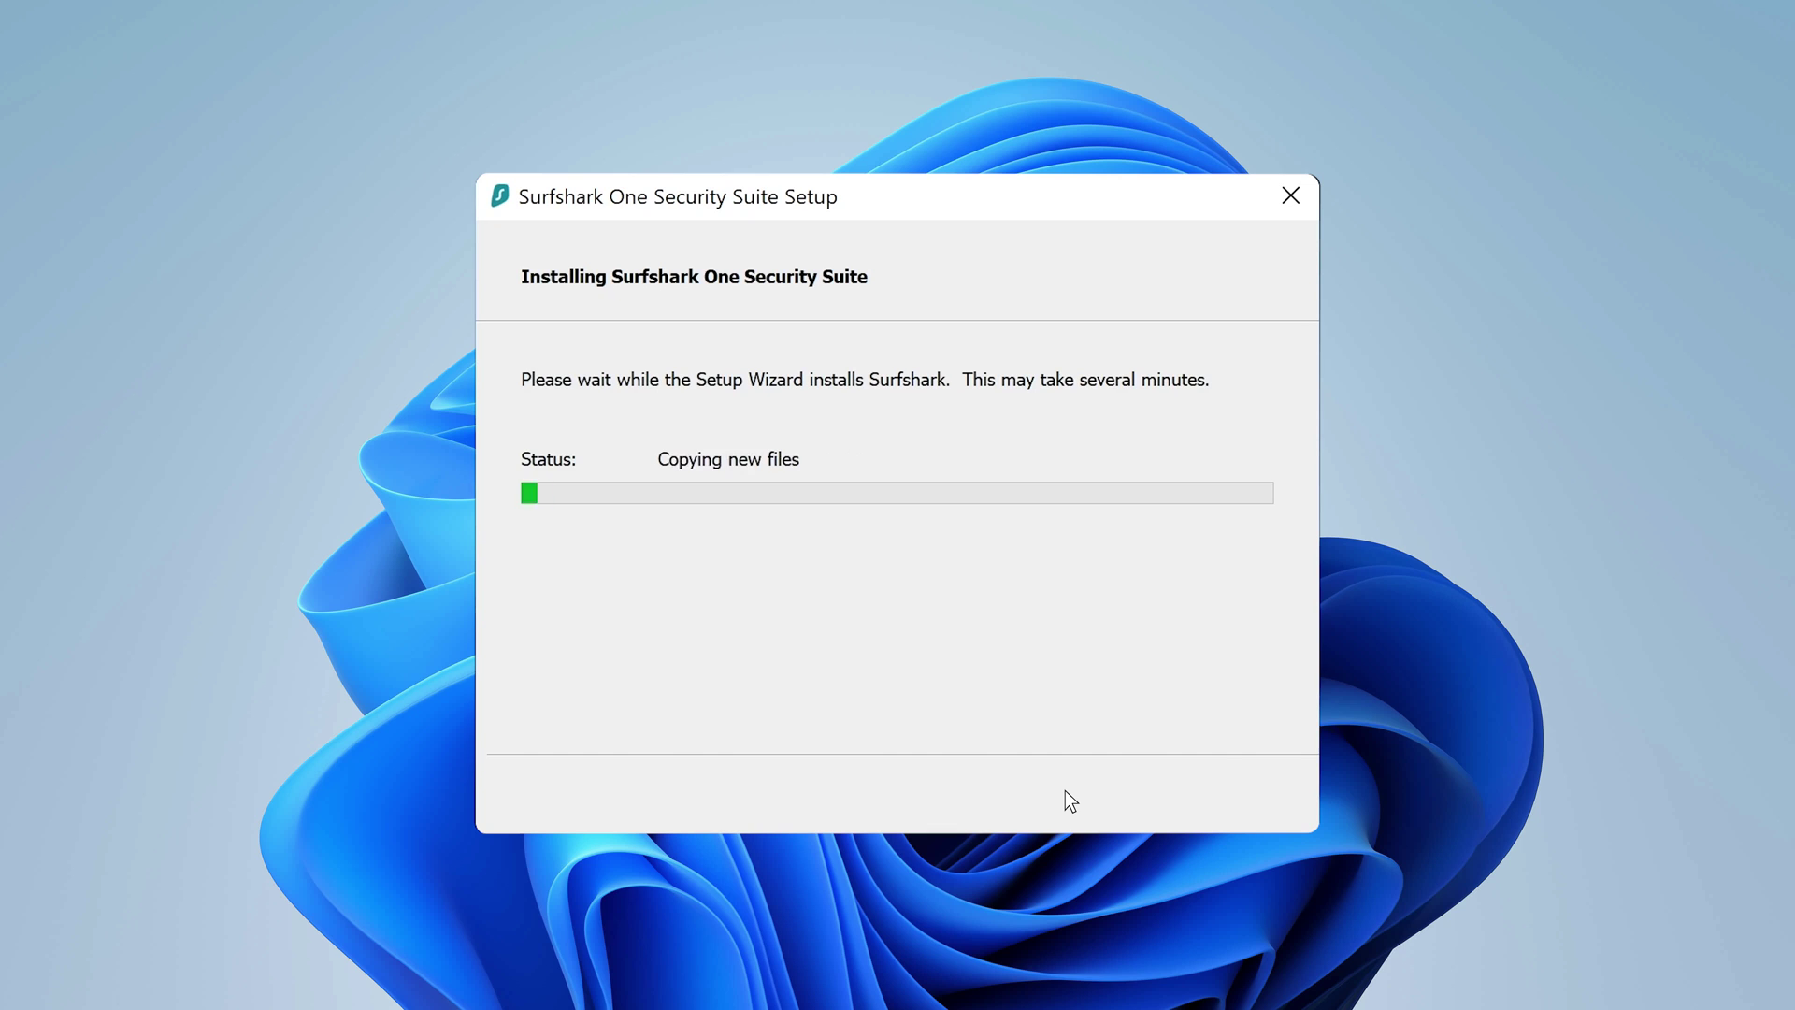
Step: Finish setup, log in with account credentials, and begin the welcome tour
left_click(1221, 793)
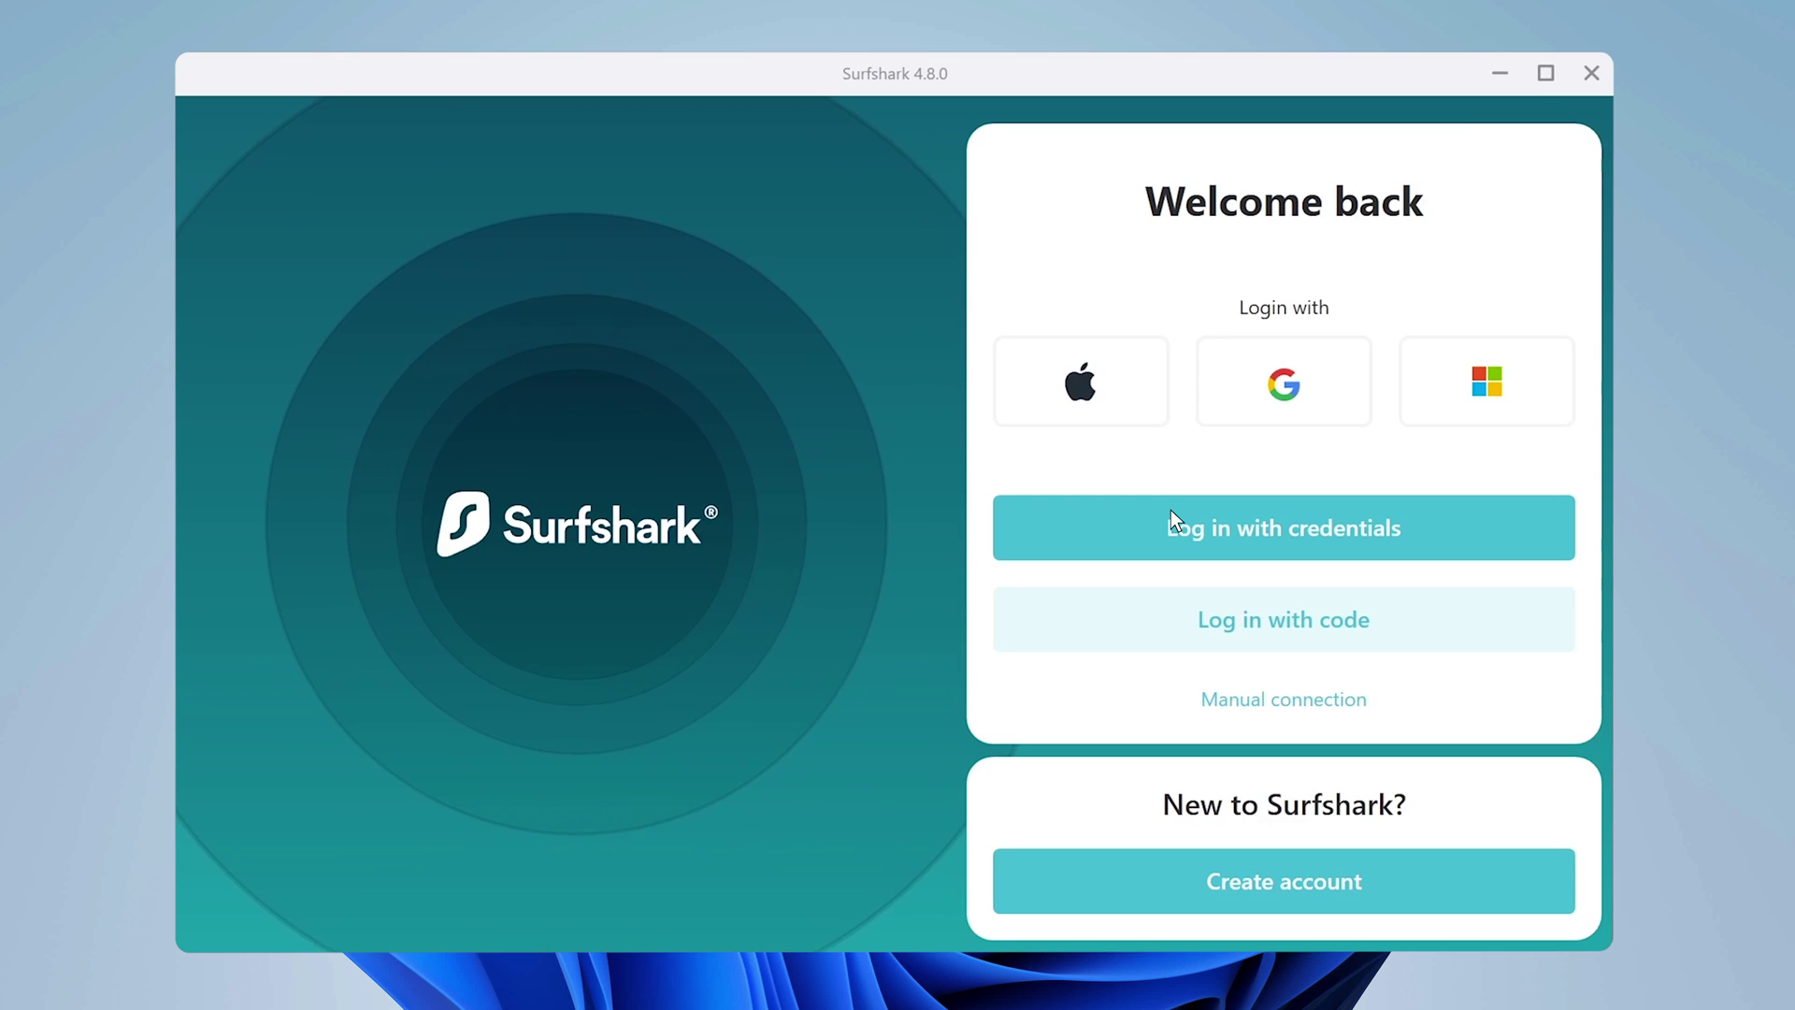
left_click(1171, 524)
left_click(1299, 881)
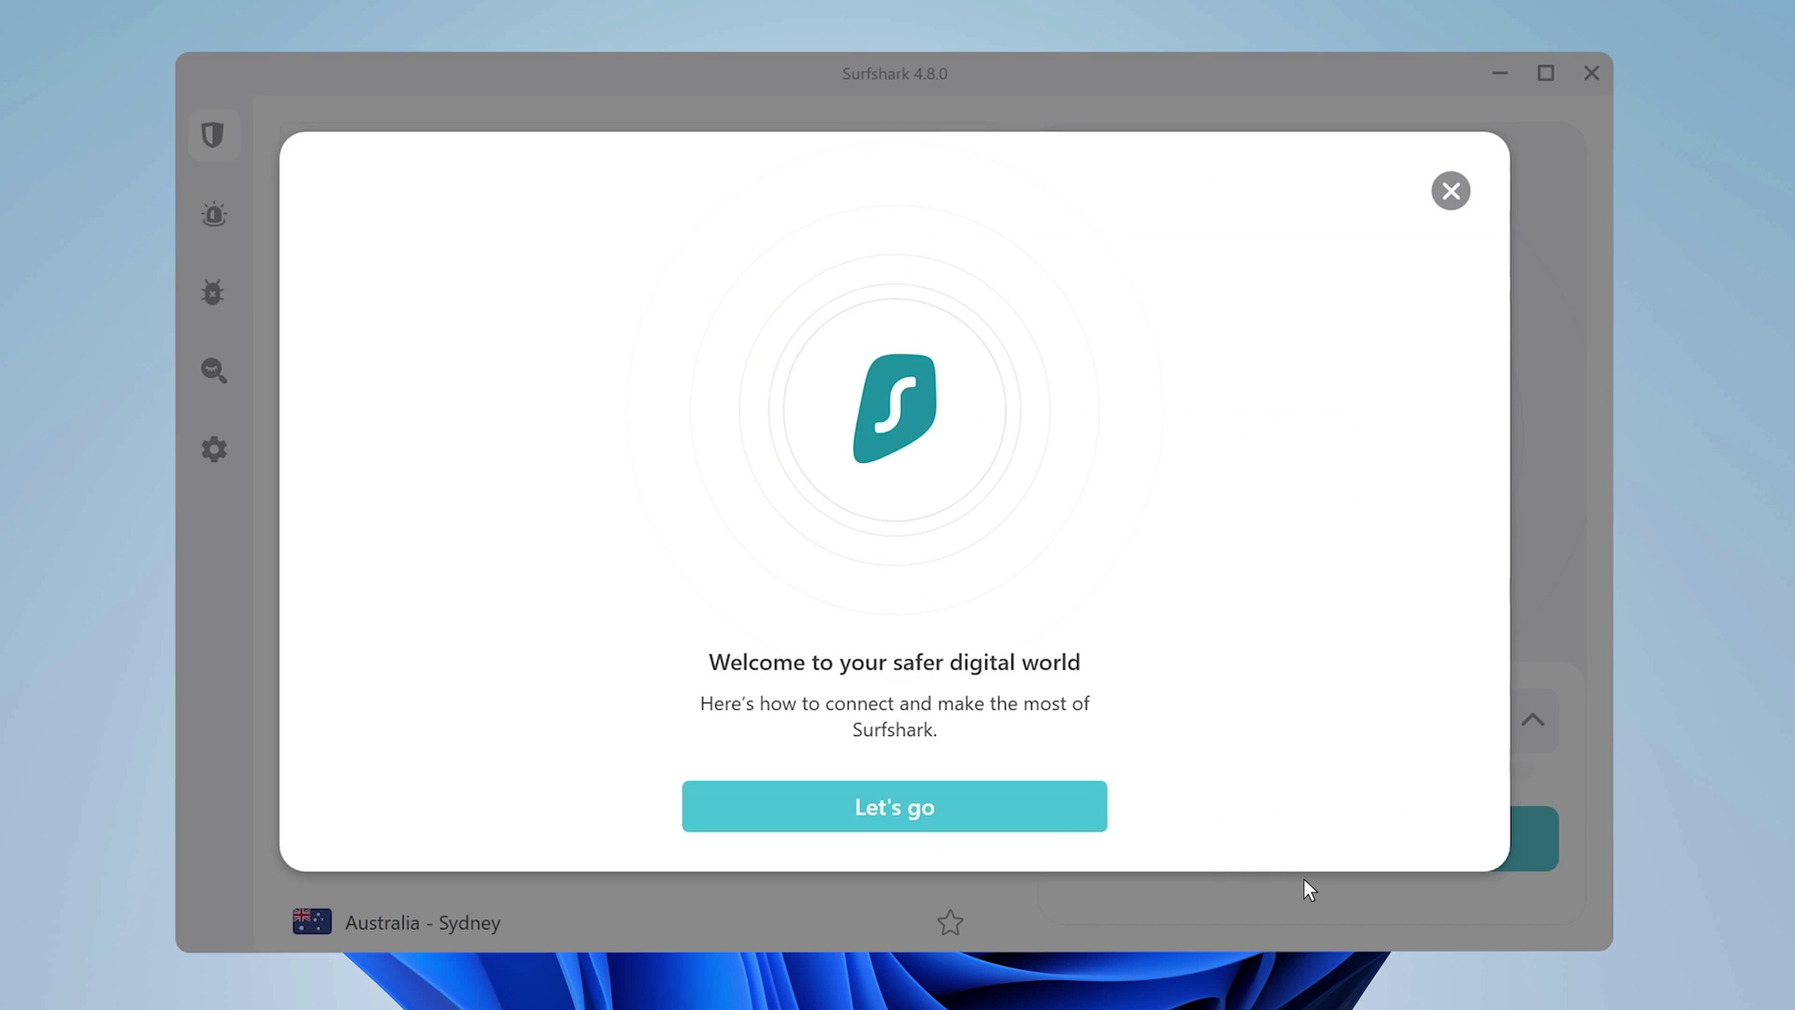
left_click(963, 802)
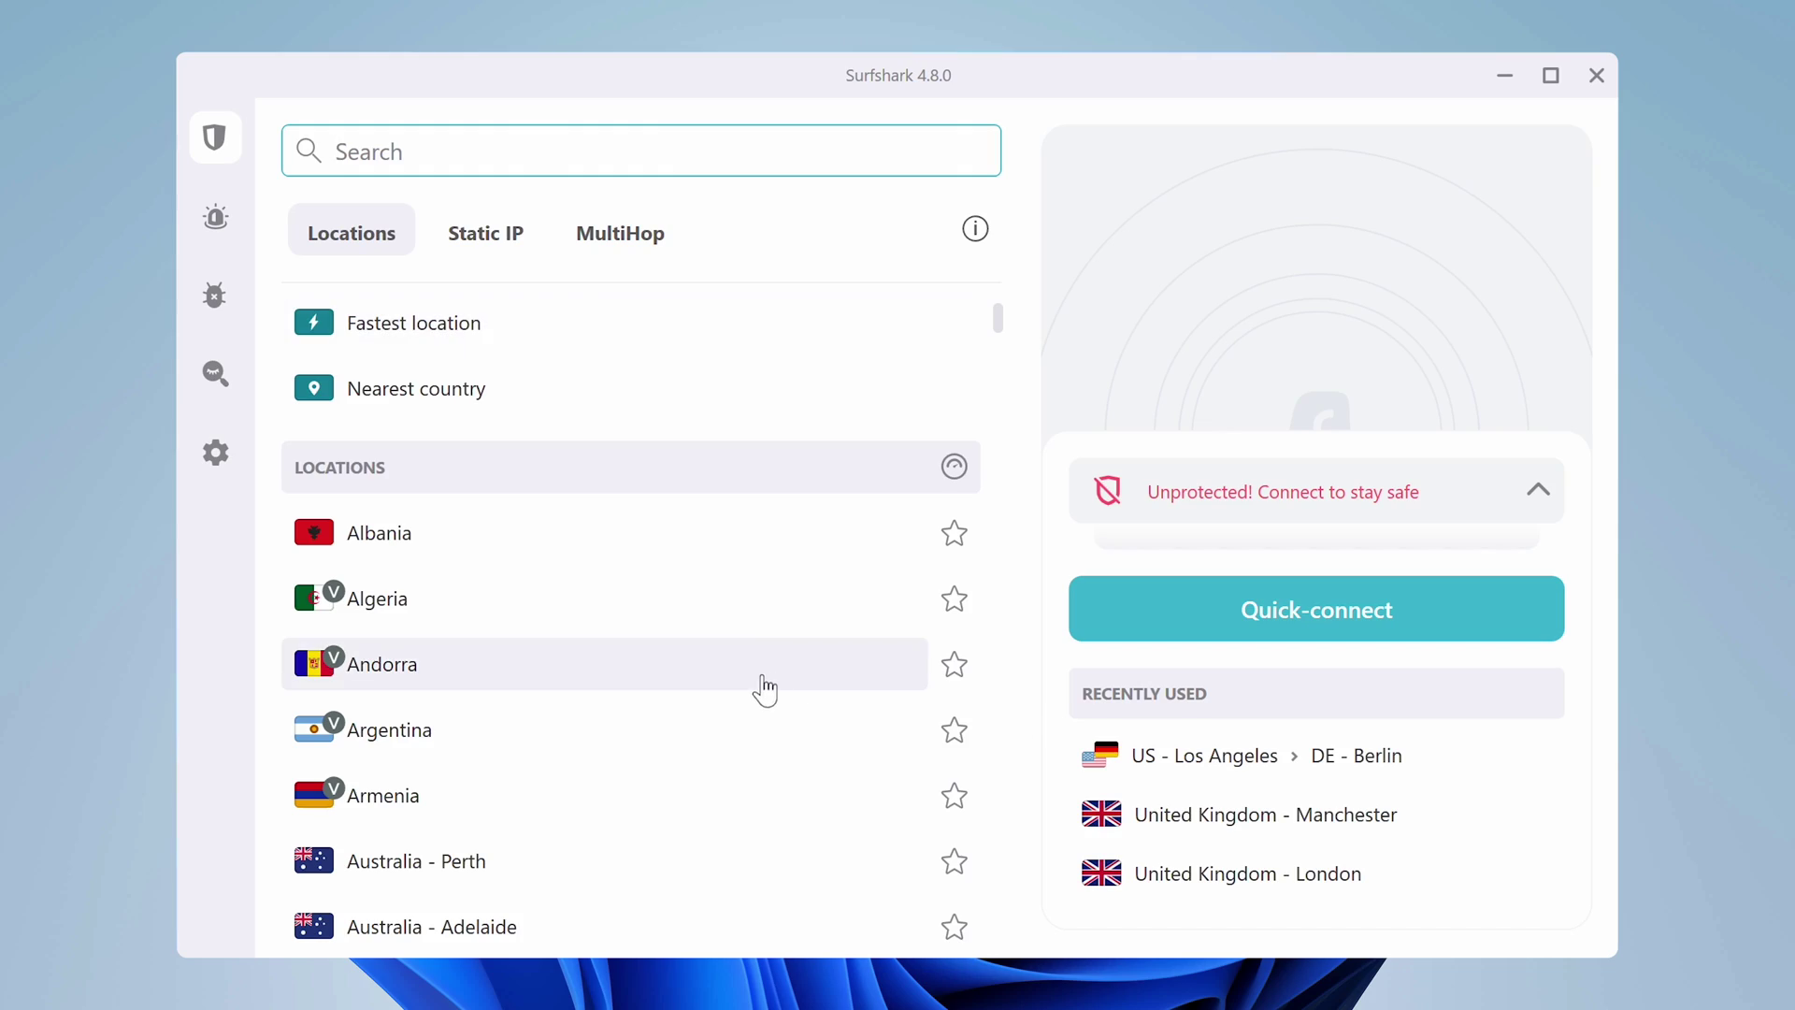
Step: Scroll the Locations list and connect to United Kingdom - Manchester
scroll(764, 690, "down", 12)
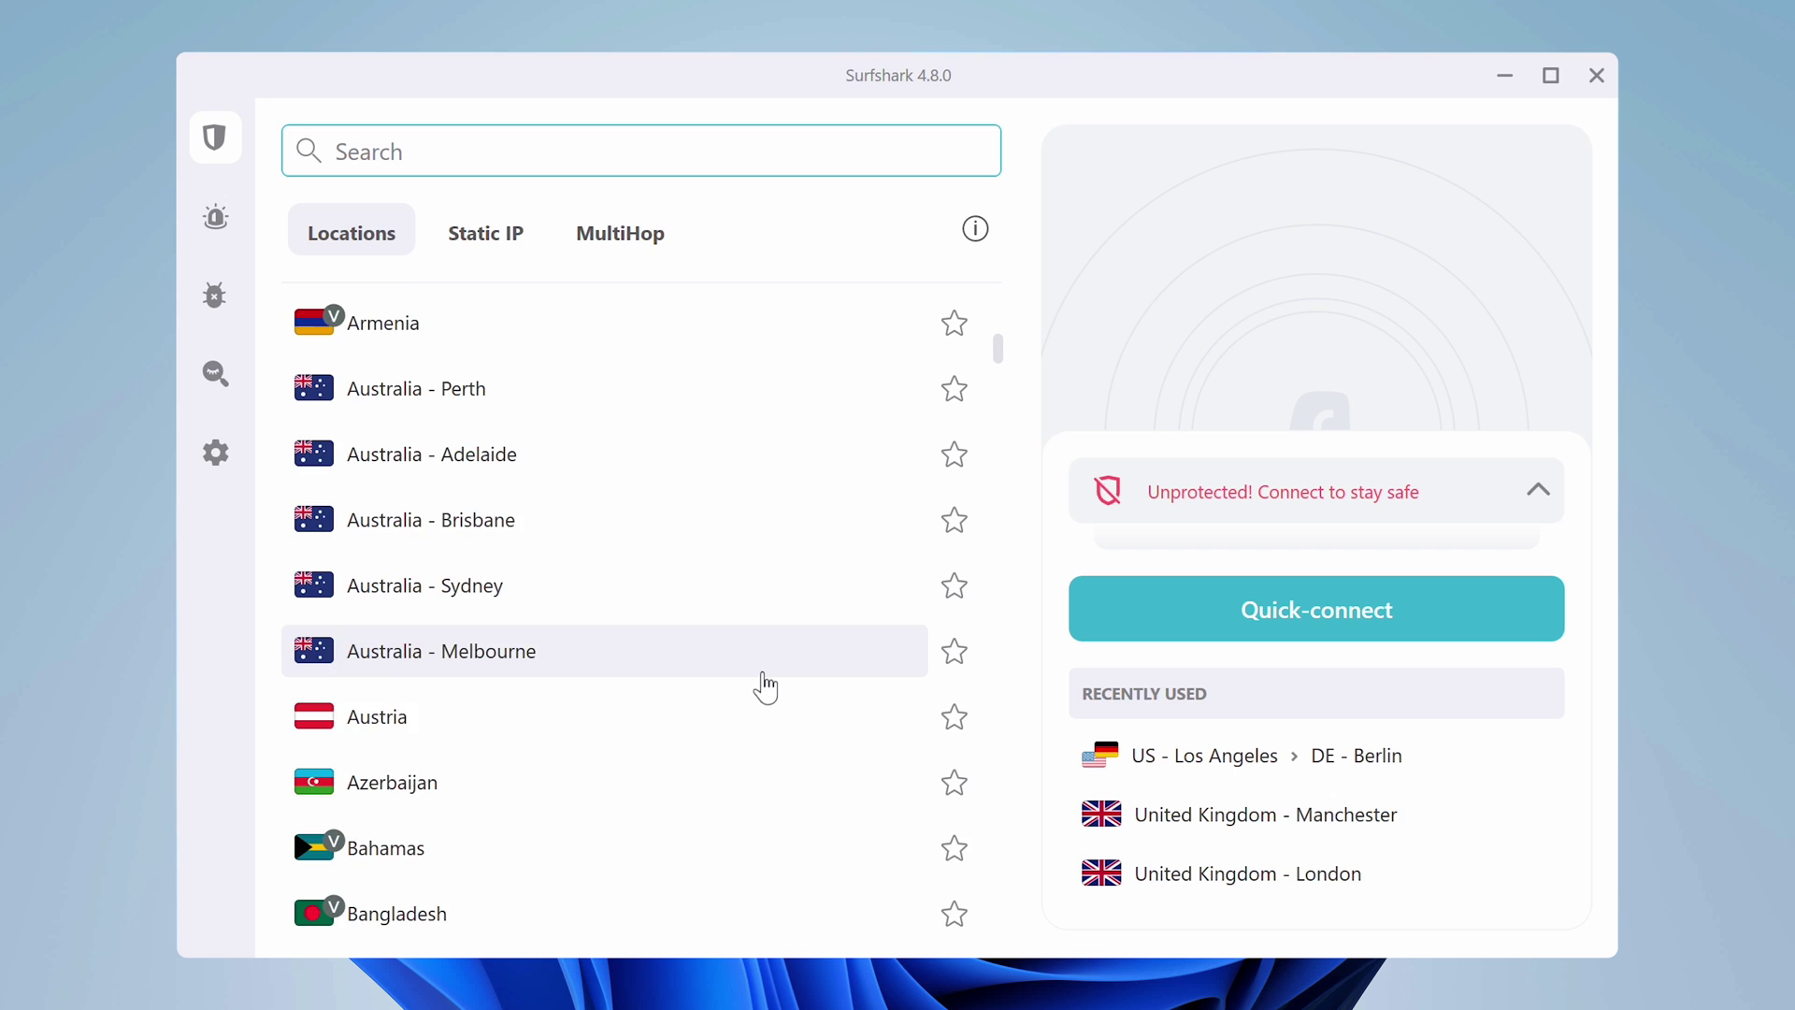
scroll(763, 671, "down", 15)
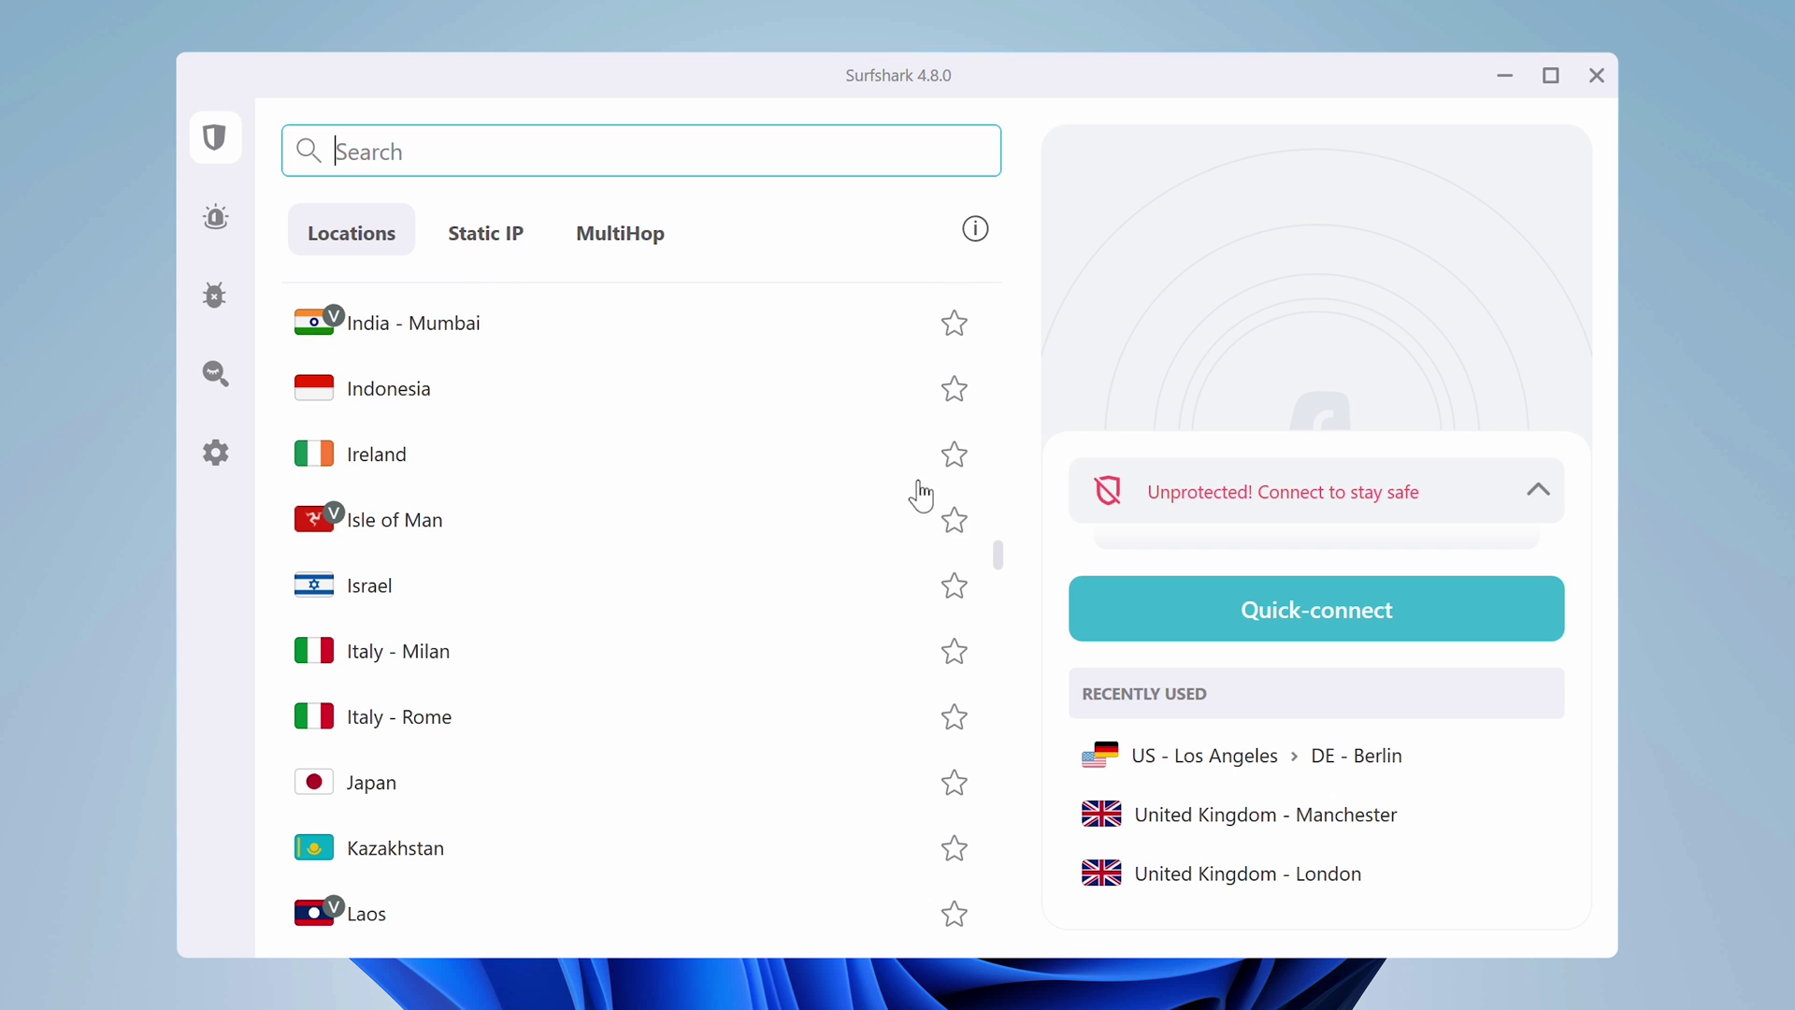
left_click_drag(998, 558, 985, 804)
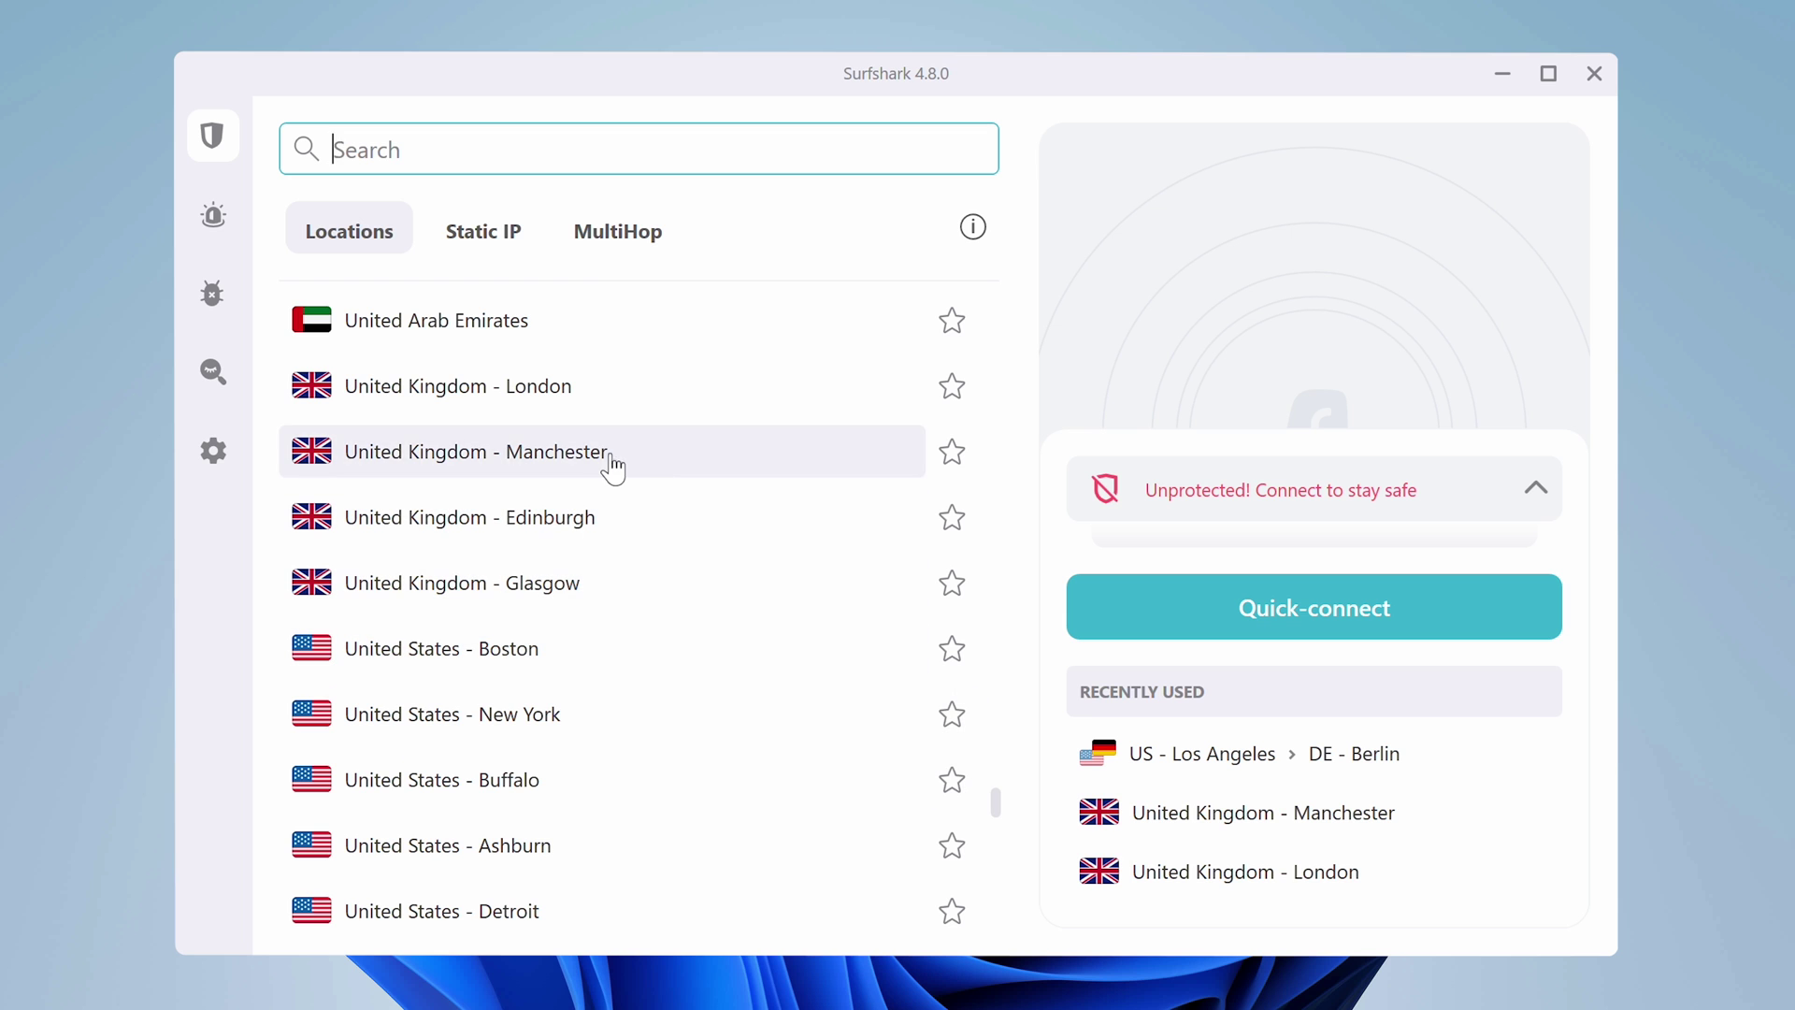
left_click(612, 467)
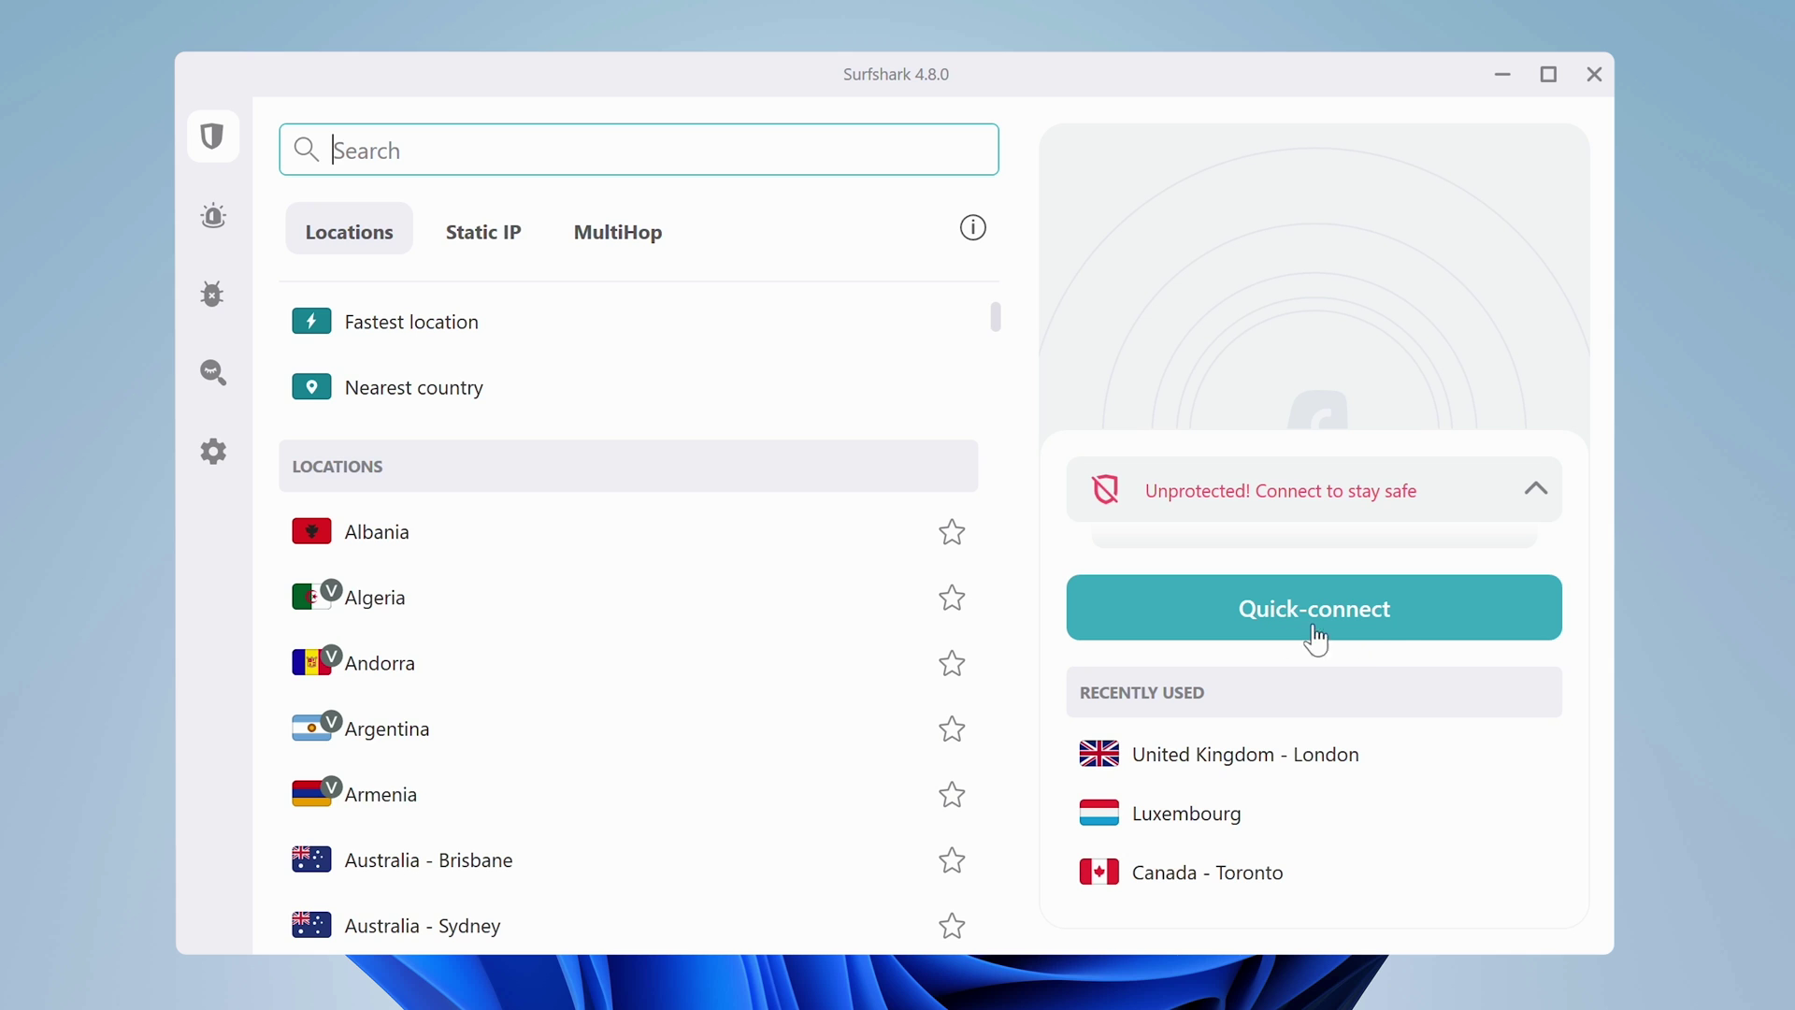
Step: Quick-connect to the fastest available server from the main screen
left_click(1410, 639)
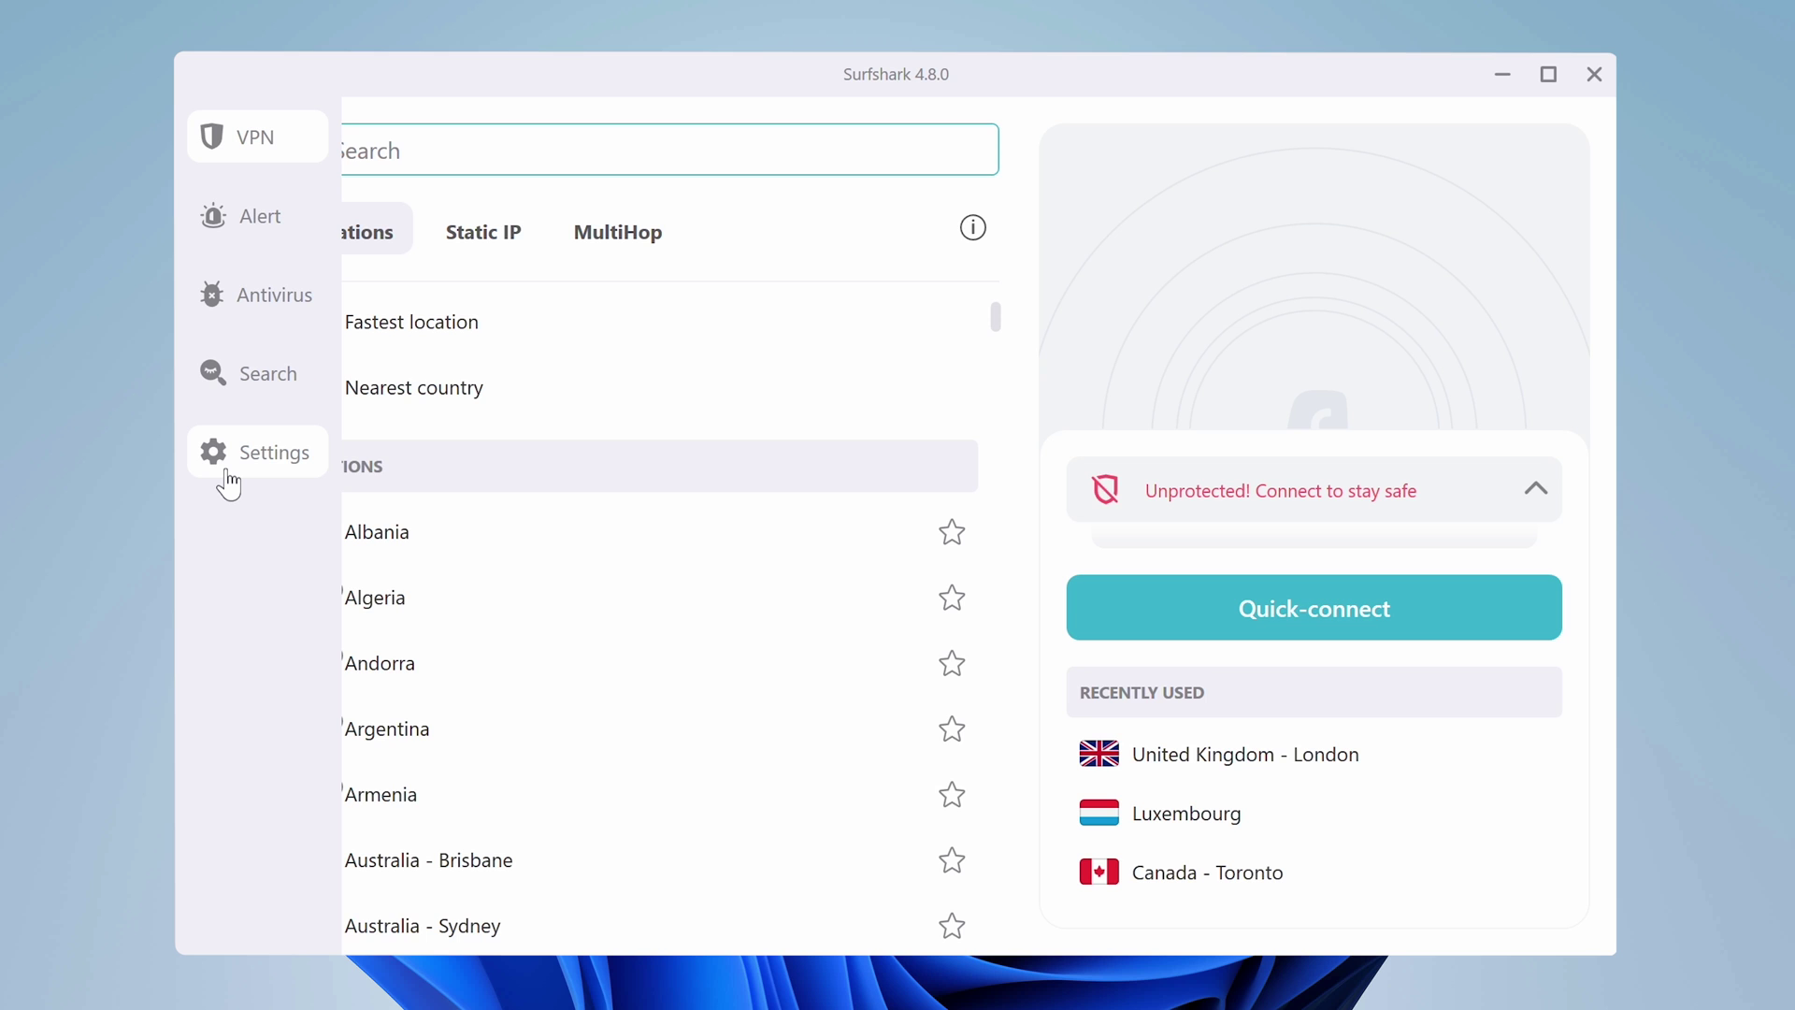
Step: Change the VPN settings protocol from Automatic to WireGuard®
left_click(228, 484)
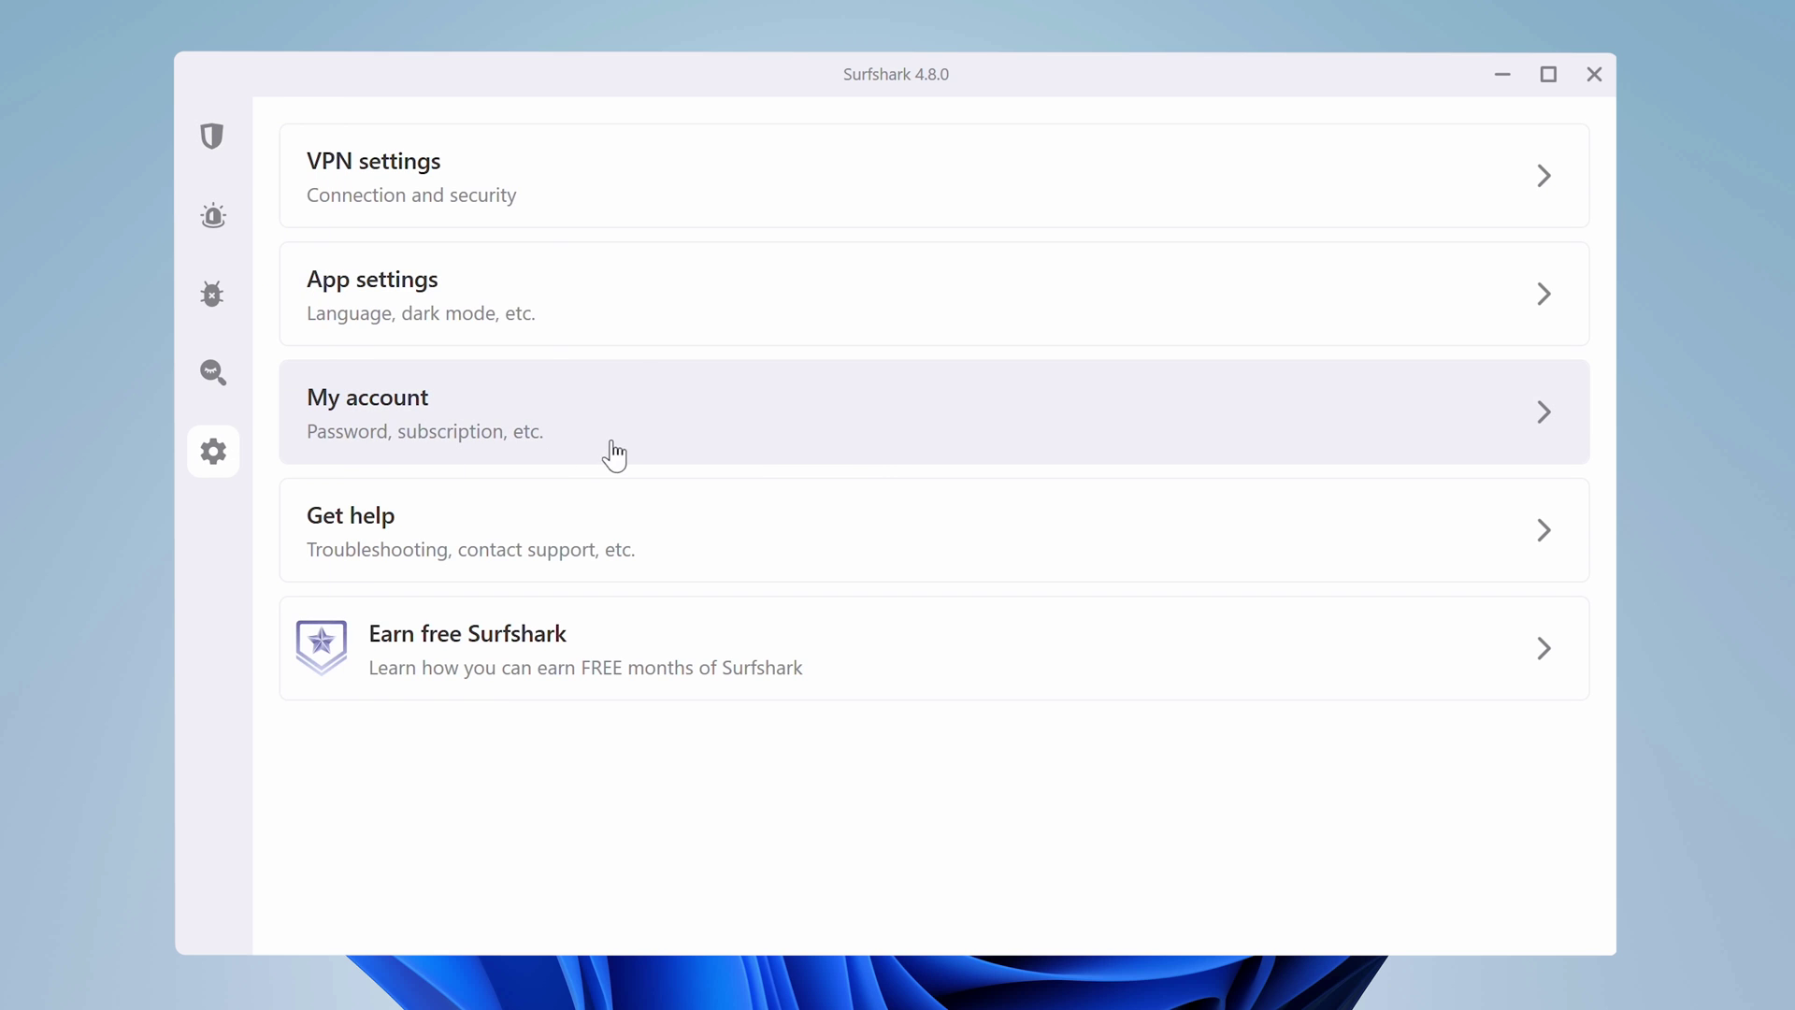
left_click(655, 169)
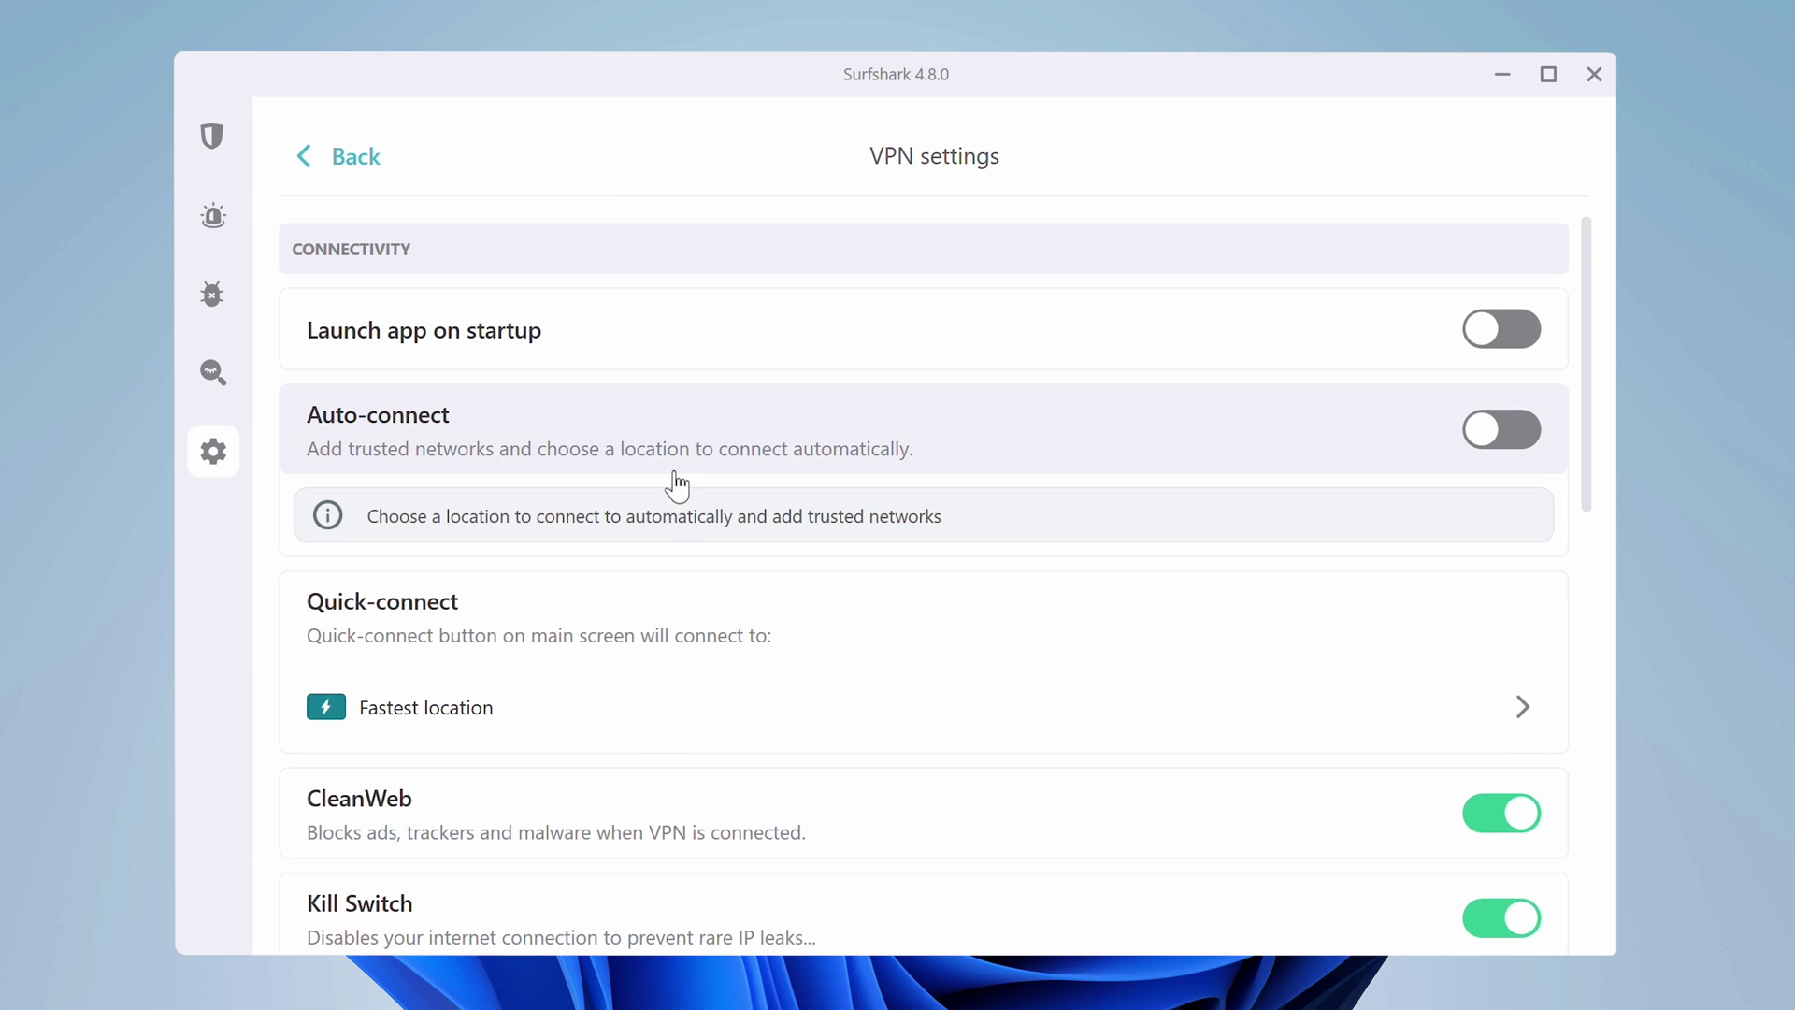
scroll(675, 582, "down", 3)
scroll(673, 585, "down", 4)
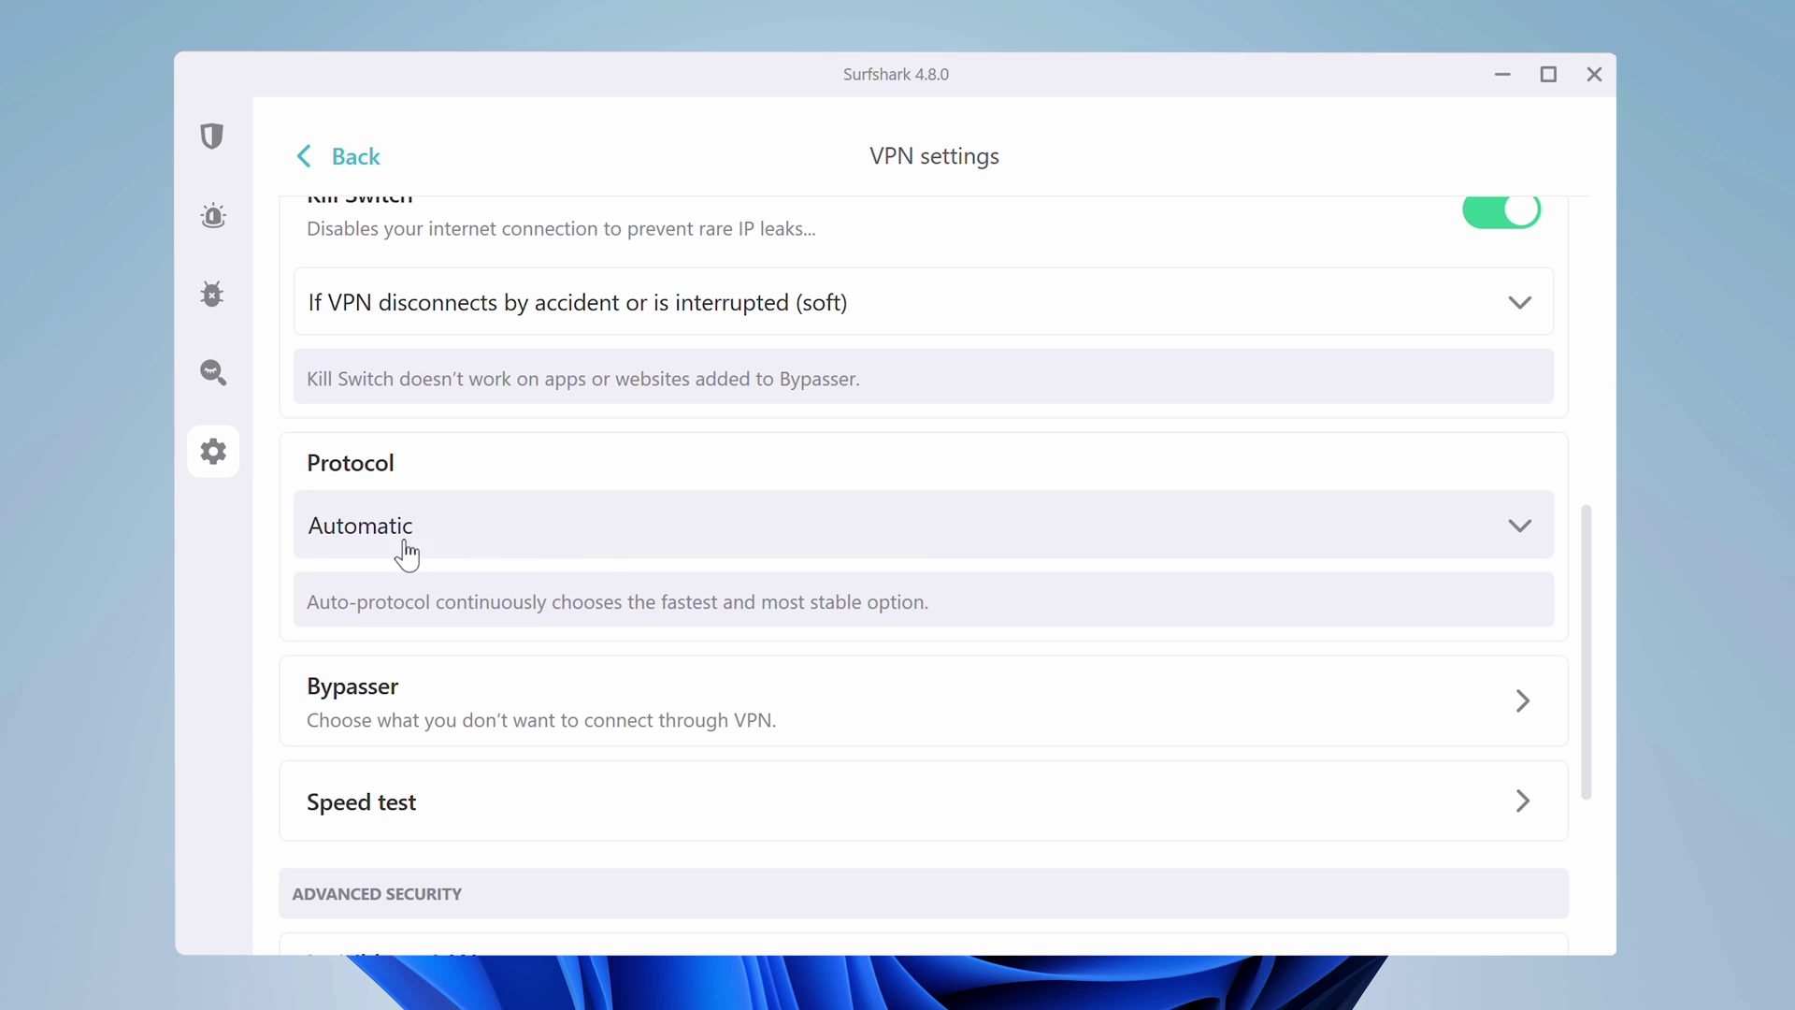
left_click(608, 550)
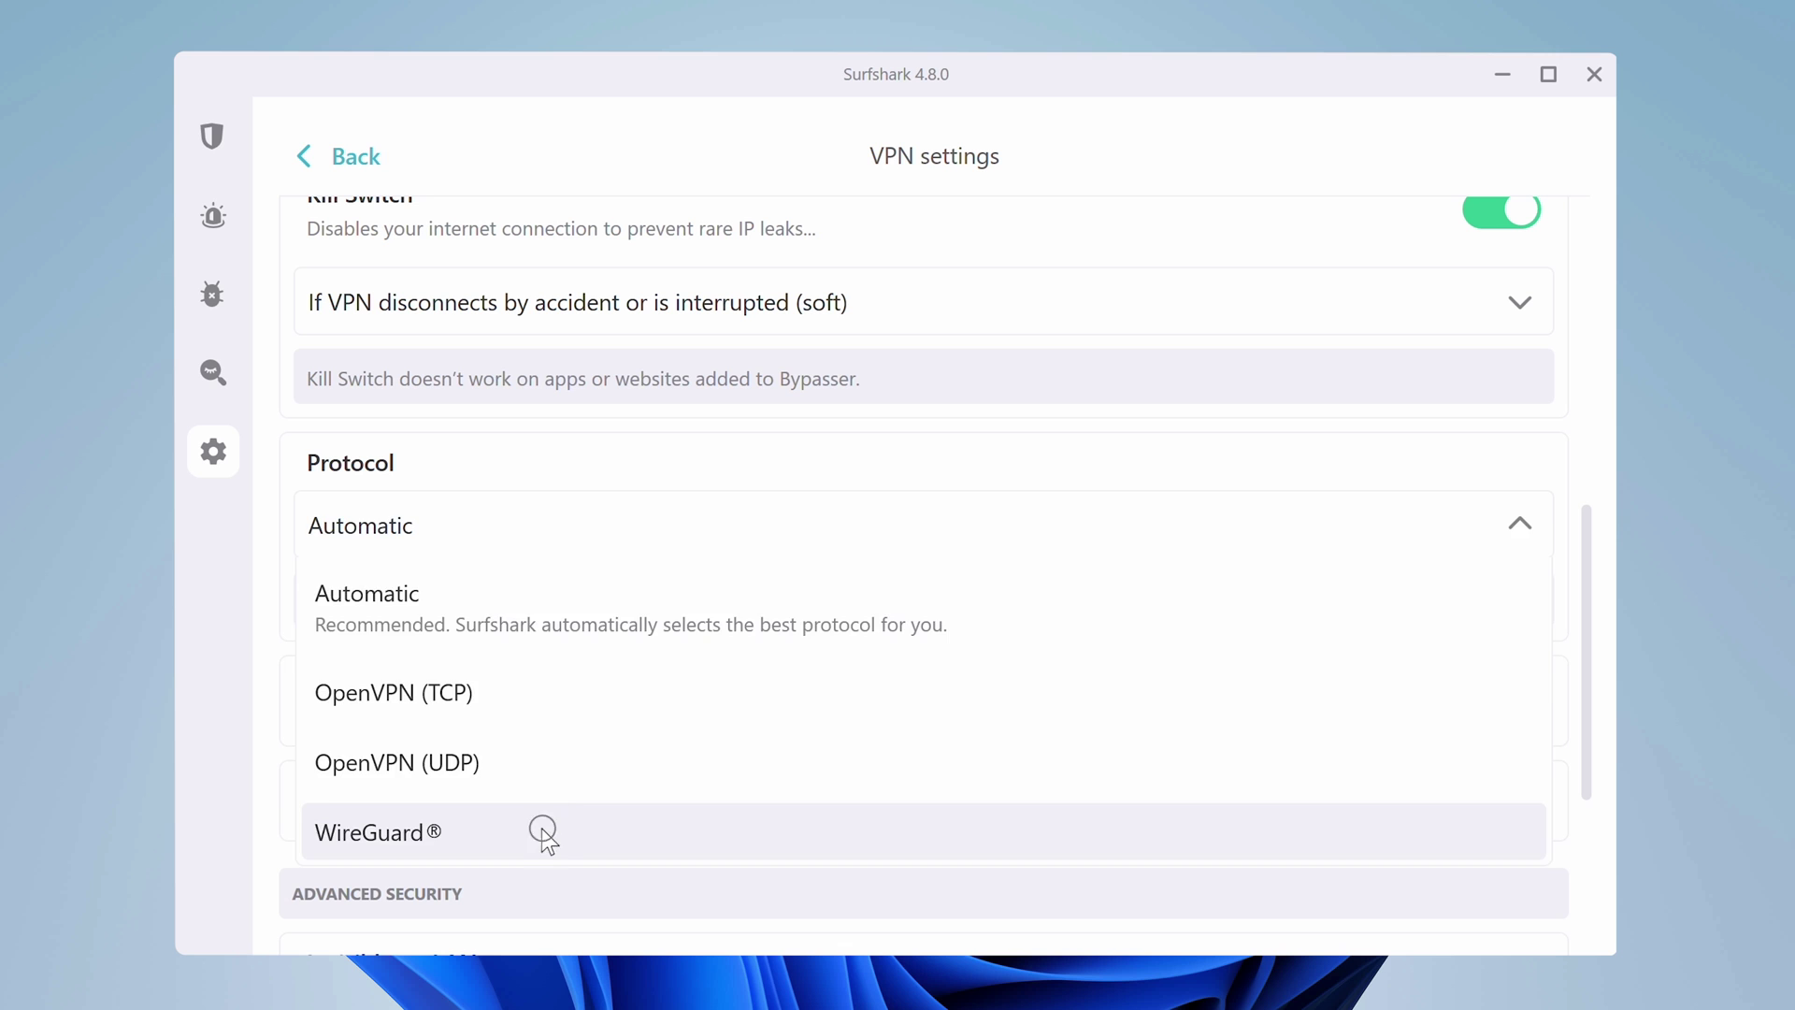
left_click(541, 831)
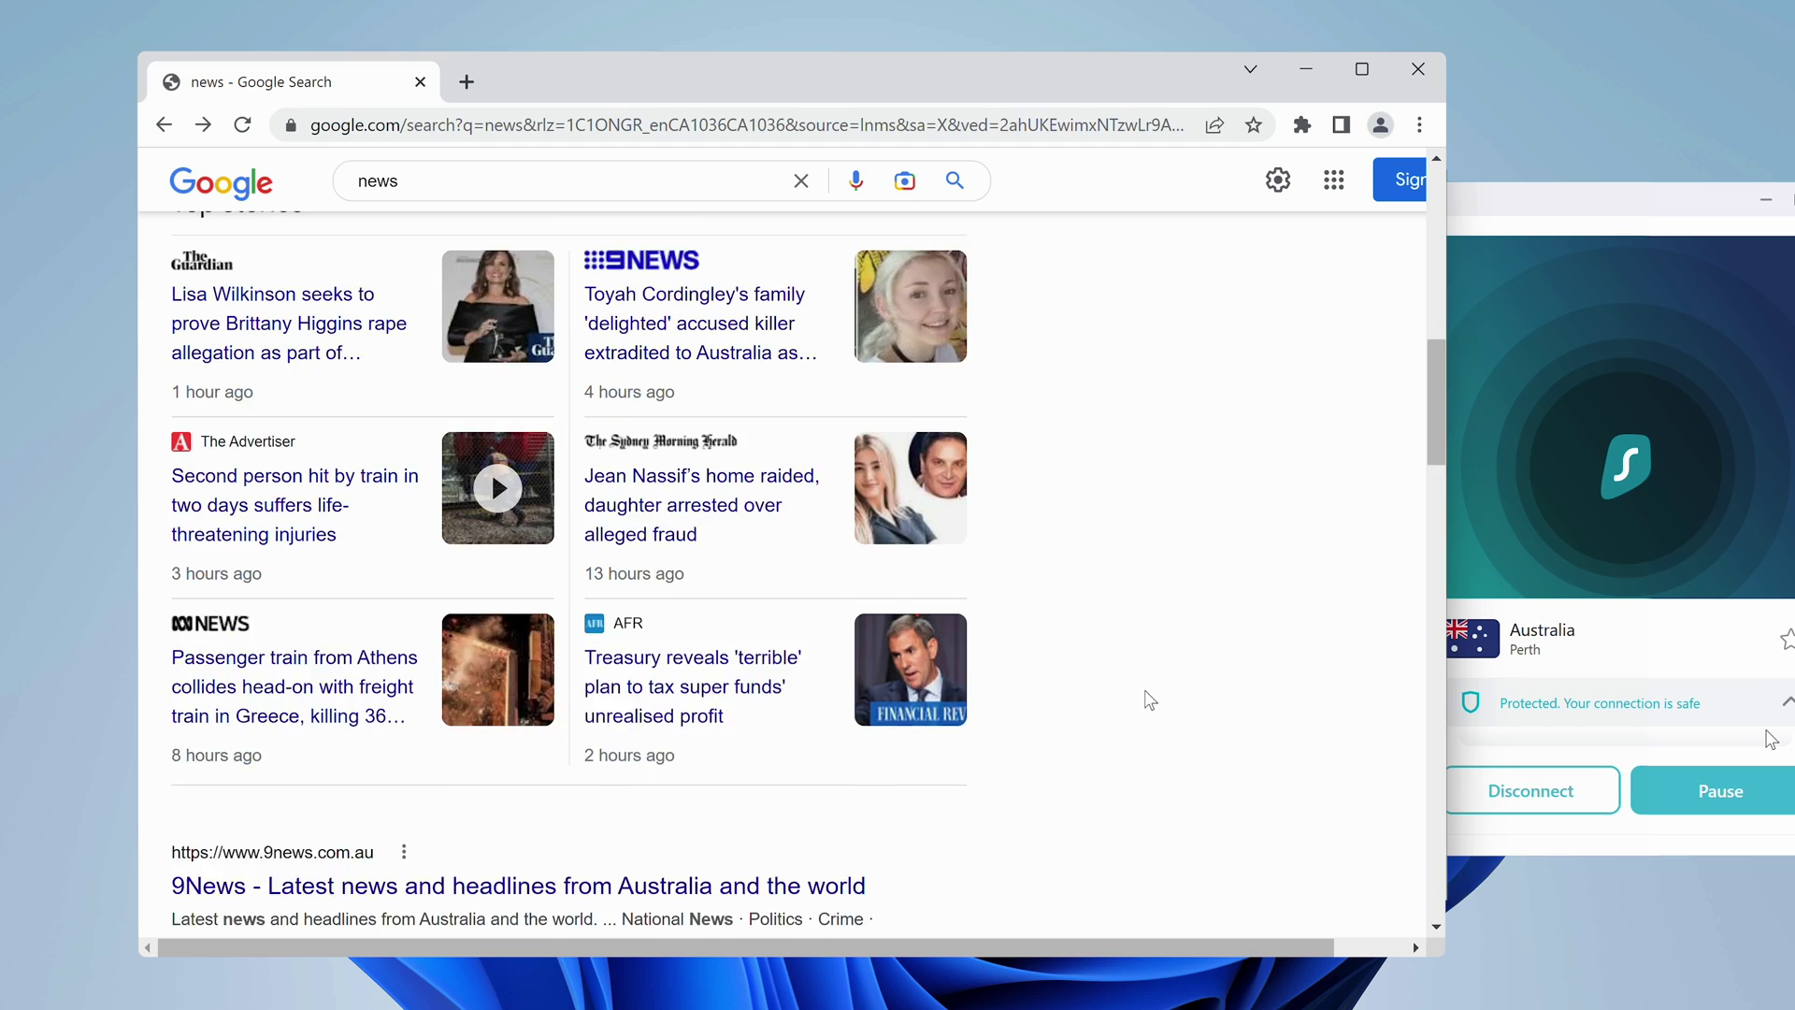
Step: Scroll the page while connected via Australia - Perth with a YouTube video playing
scroll(1149, 699, "down", 2)
scroll(1148, 699, "down", 2)
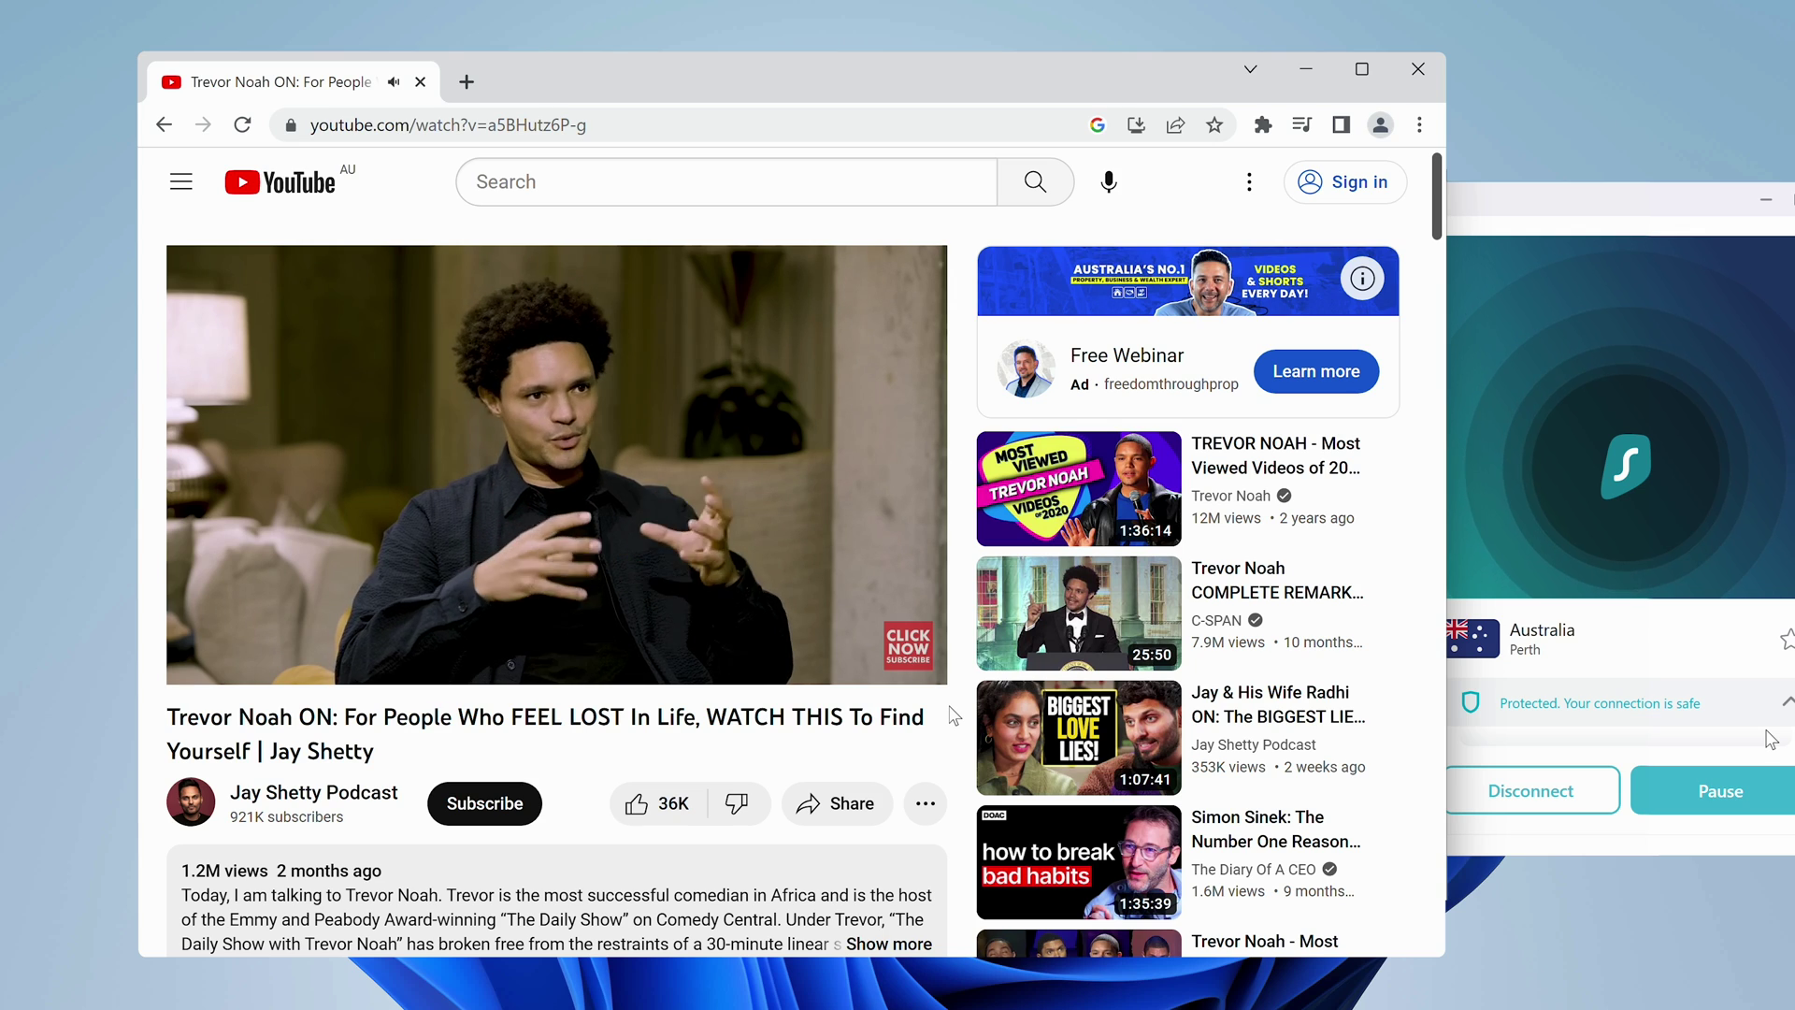
Step: Scroll the VPN settings down to the Advanced Security options NoBorders and Rotating IP
scroll(1073, 712, "down", 6)
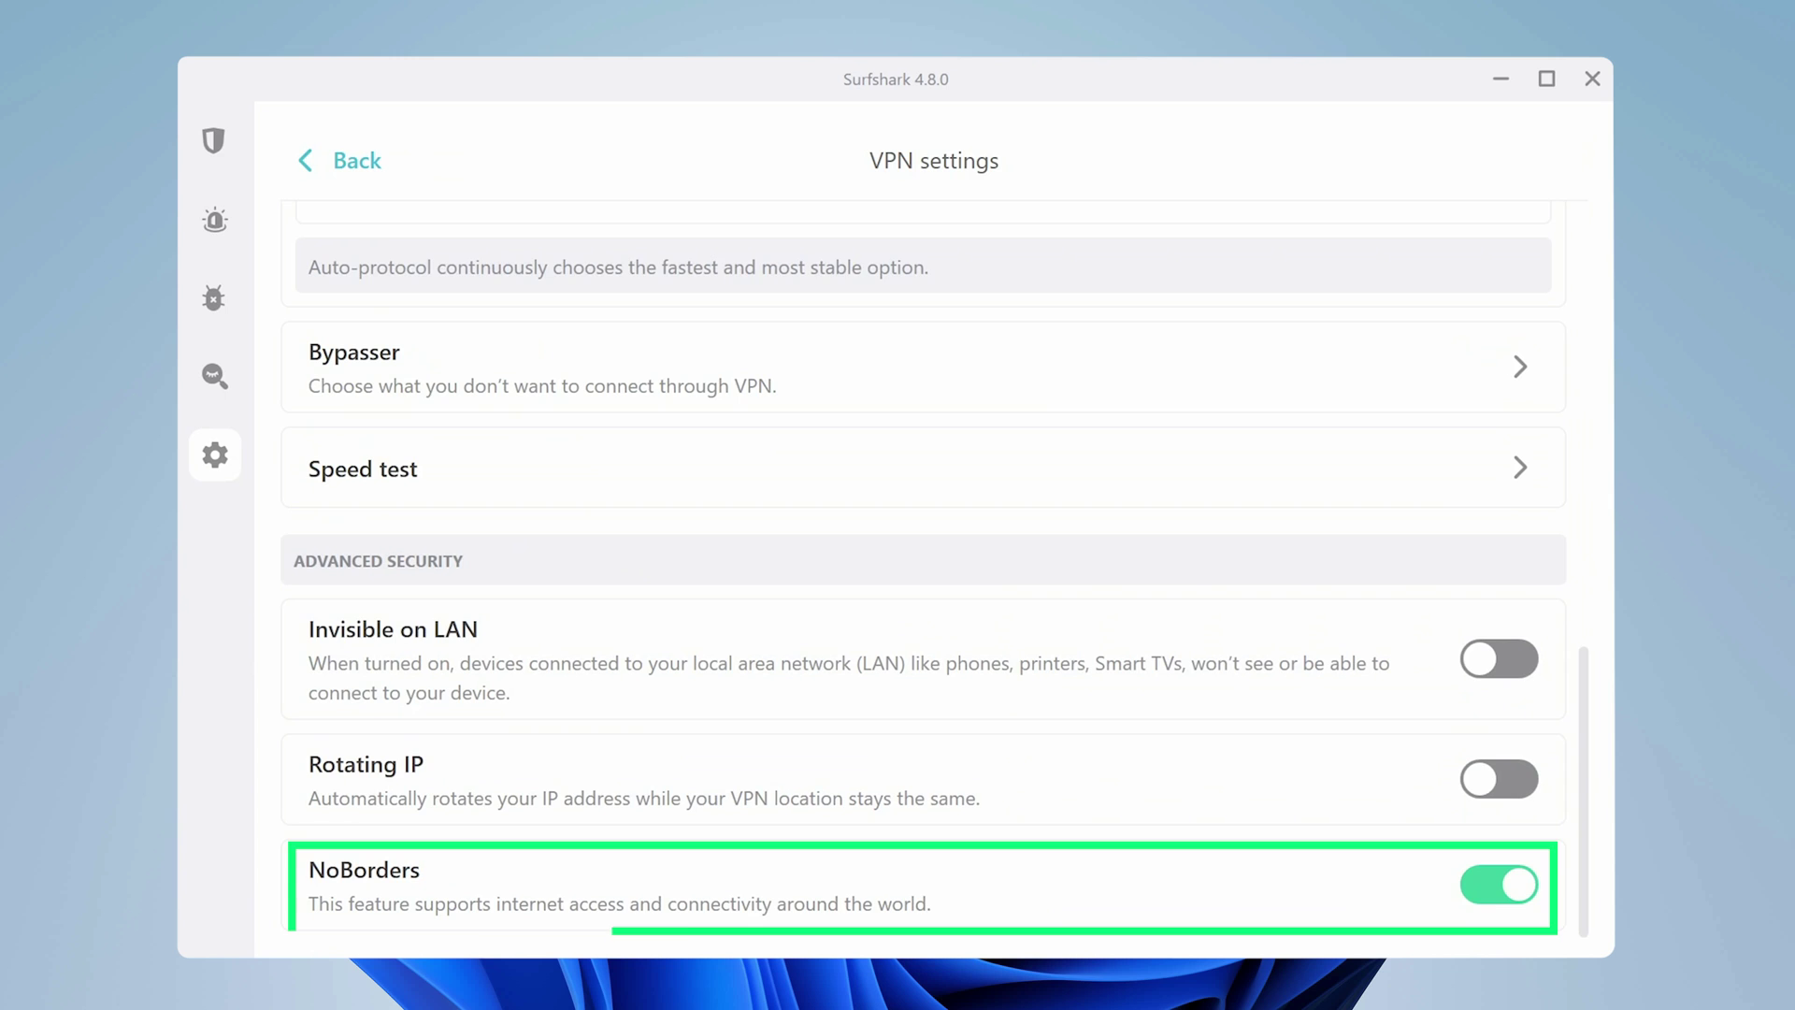
scroll(1362, 842, "up", 10)
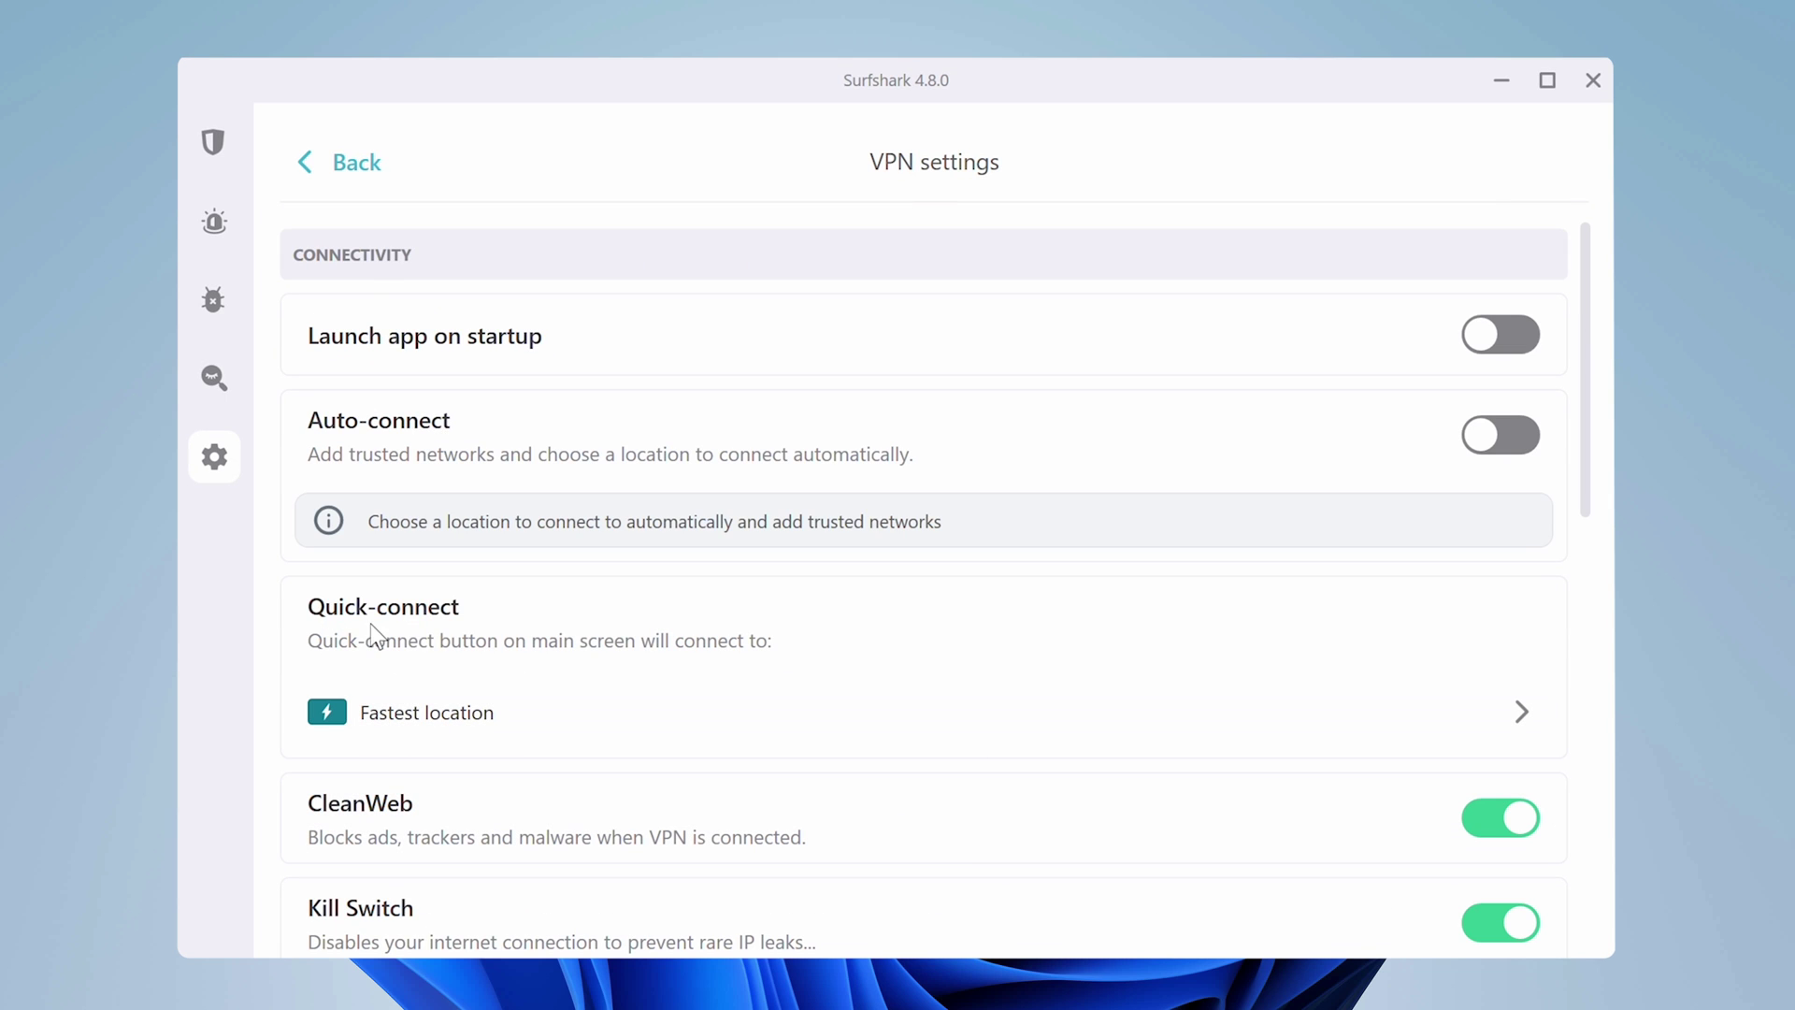
left_click(577, 727)
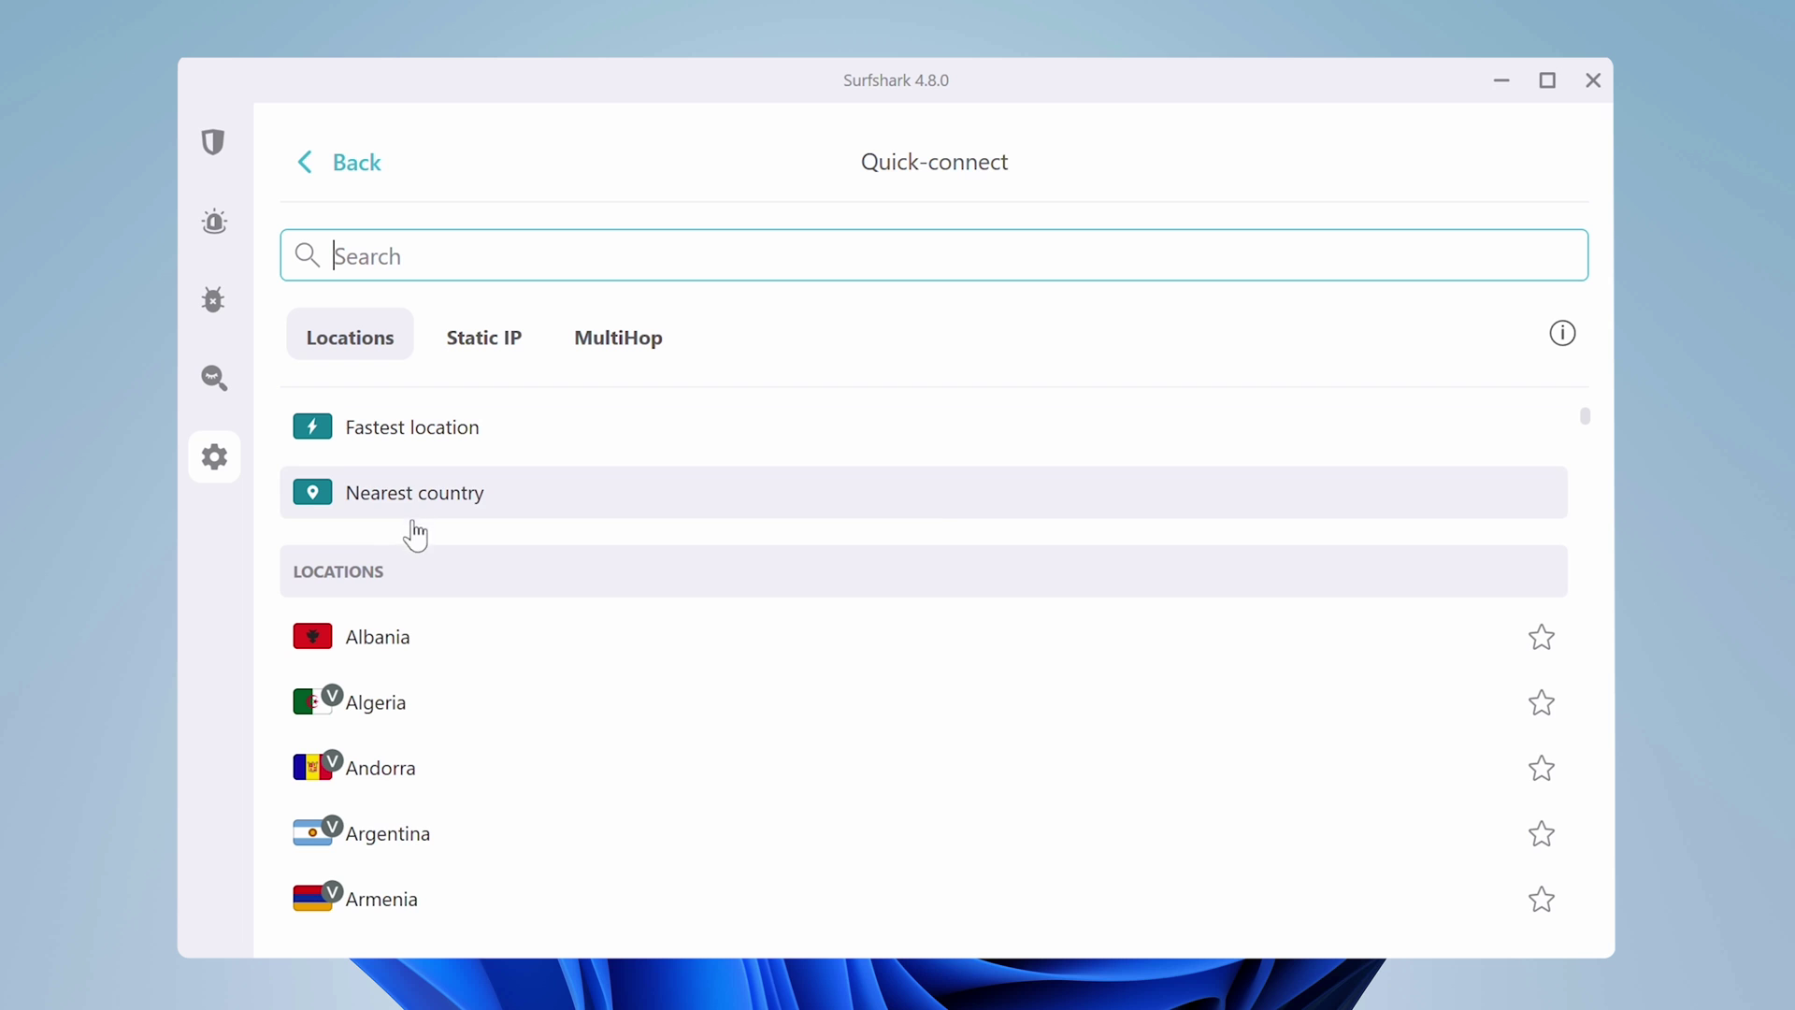
left_click(440, 423)
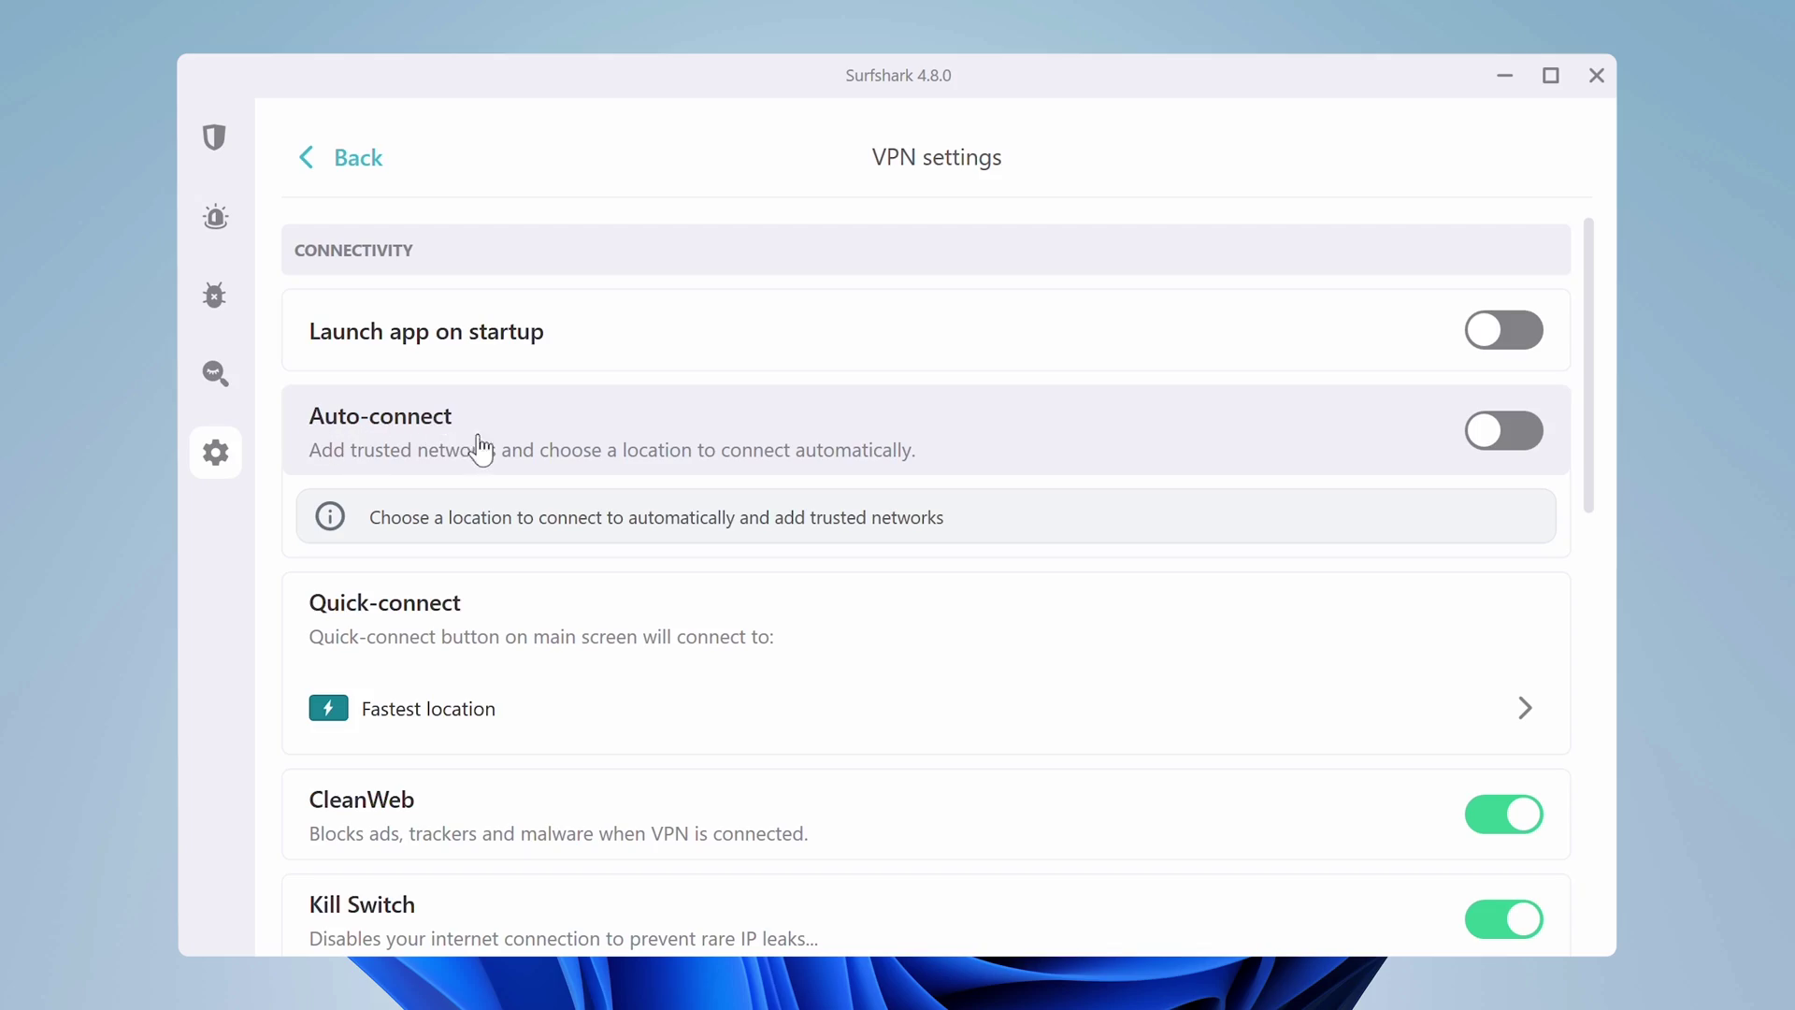
Step: Switch Auto-connect on and open its Preferences
left_click(1508, 436)
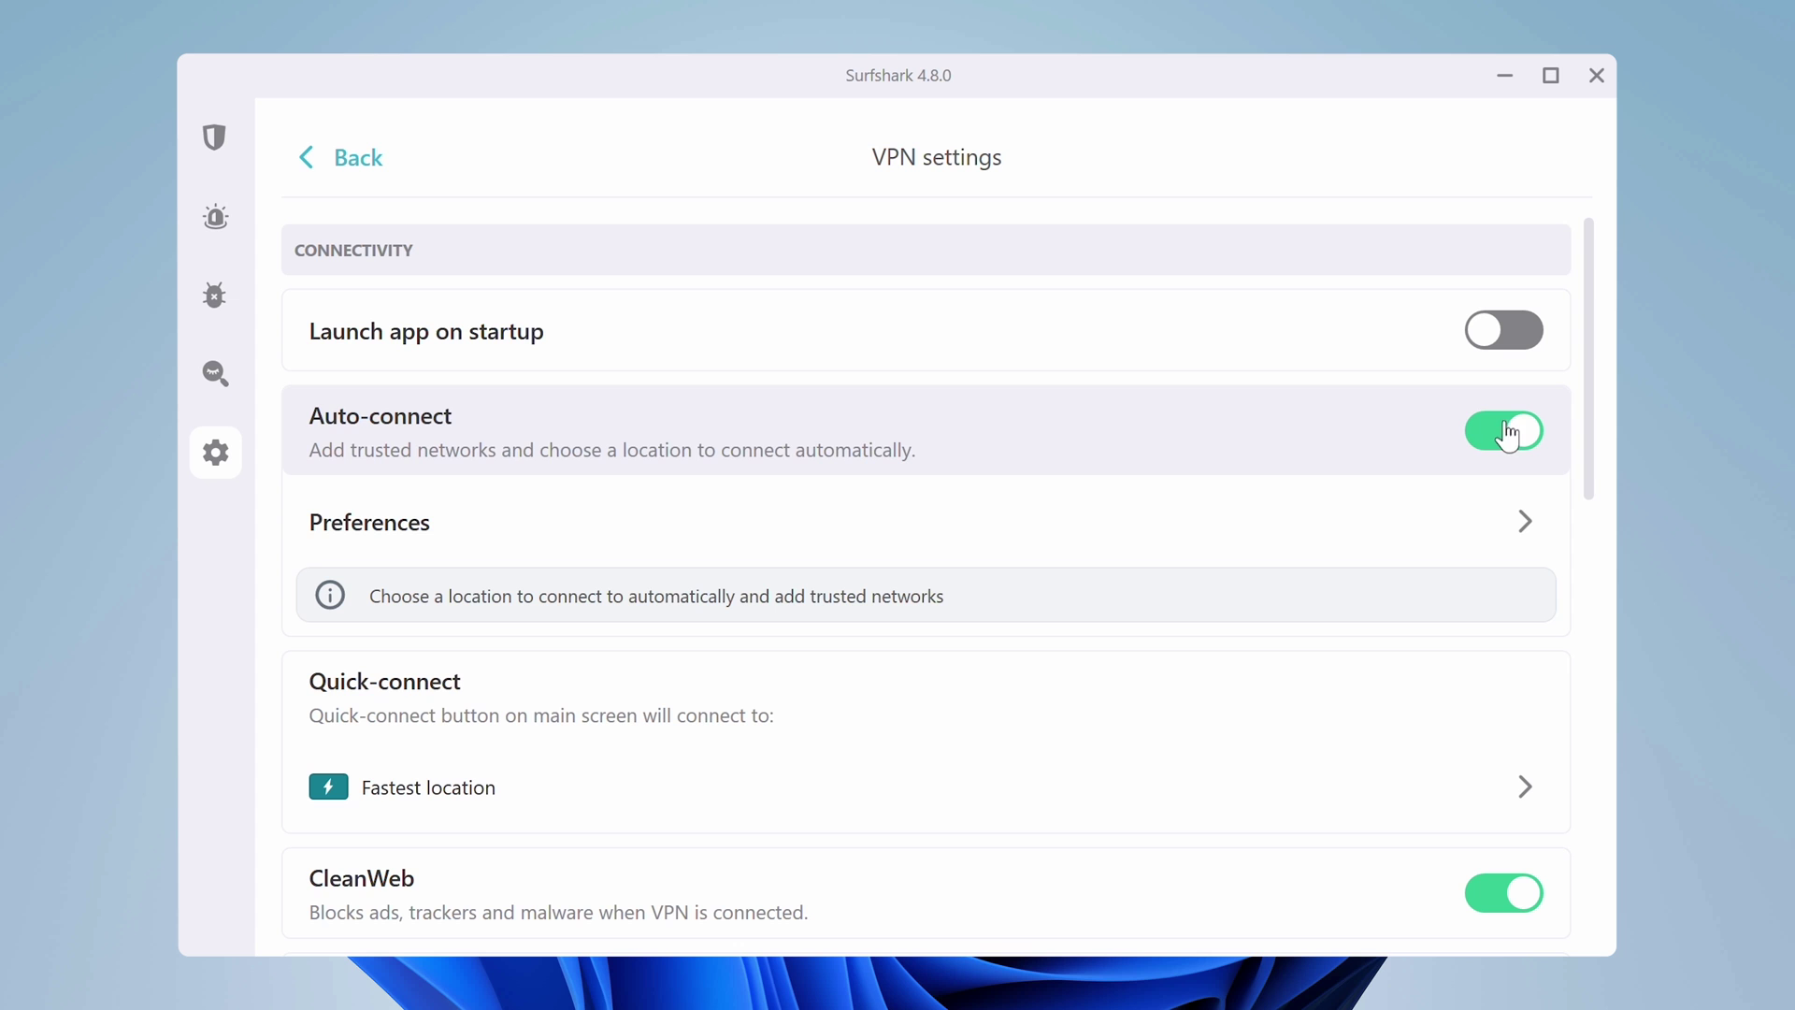
left_click(1414, 521)
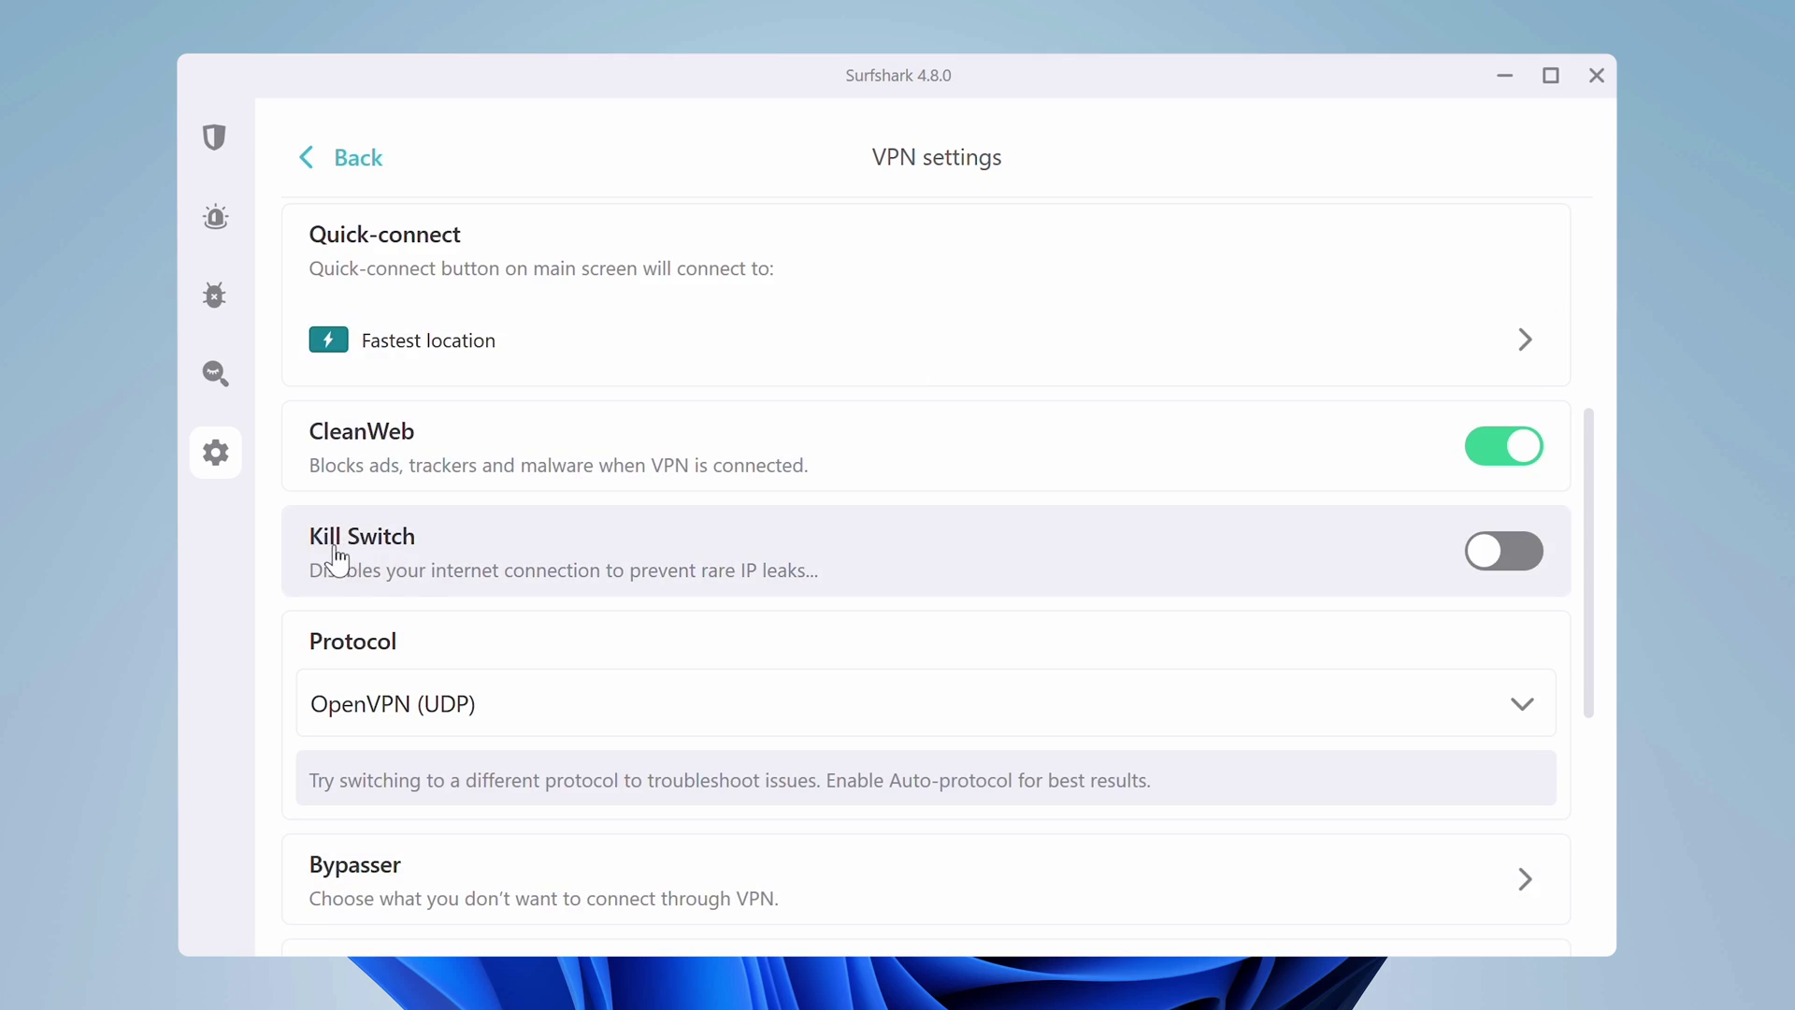
Step: Enable Kill Switch, confirm it, and view its soft and strict modes
left_click(1533, 560)
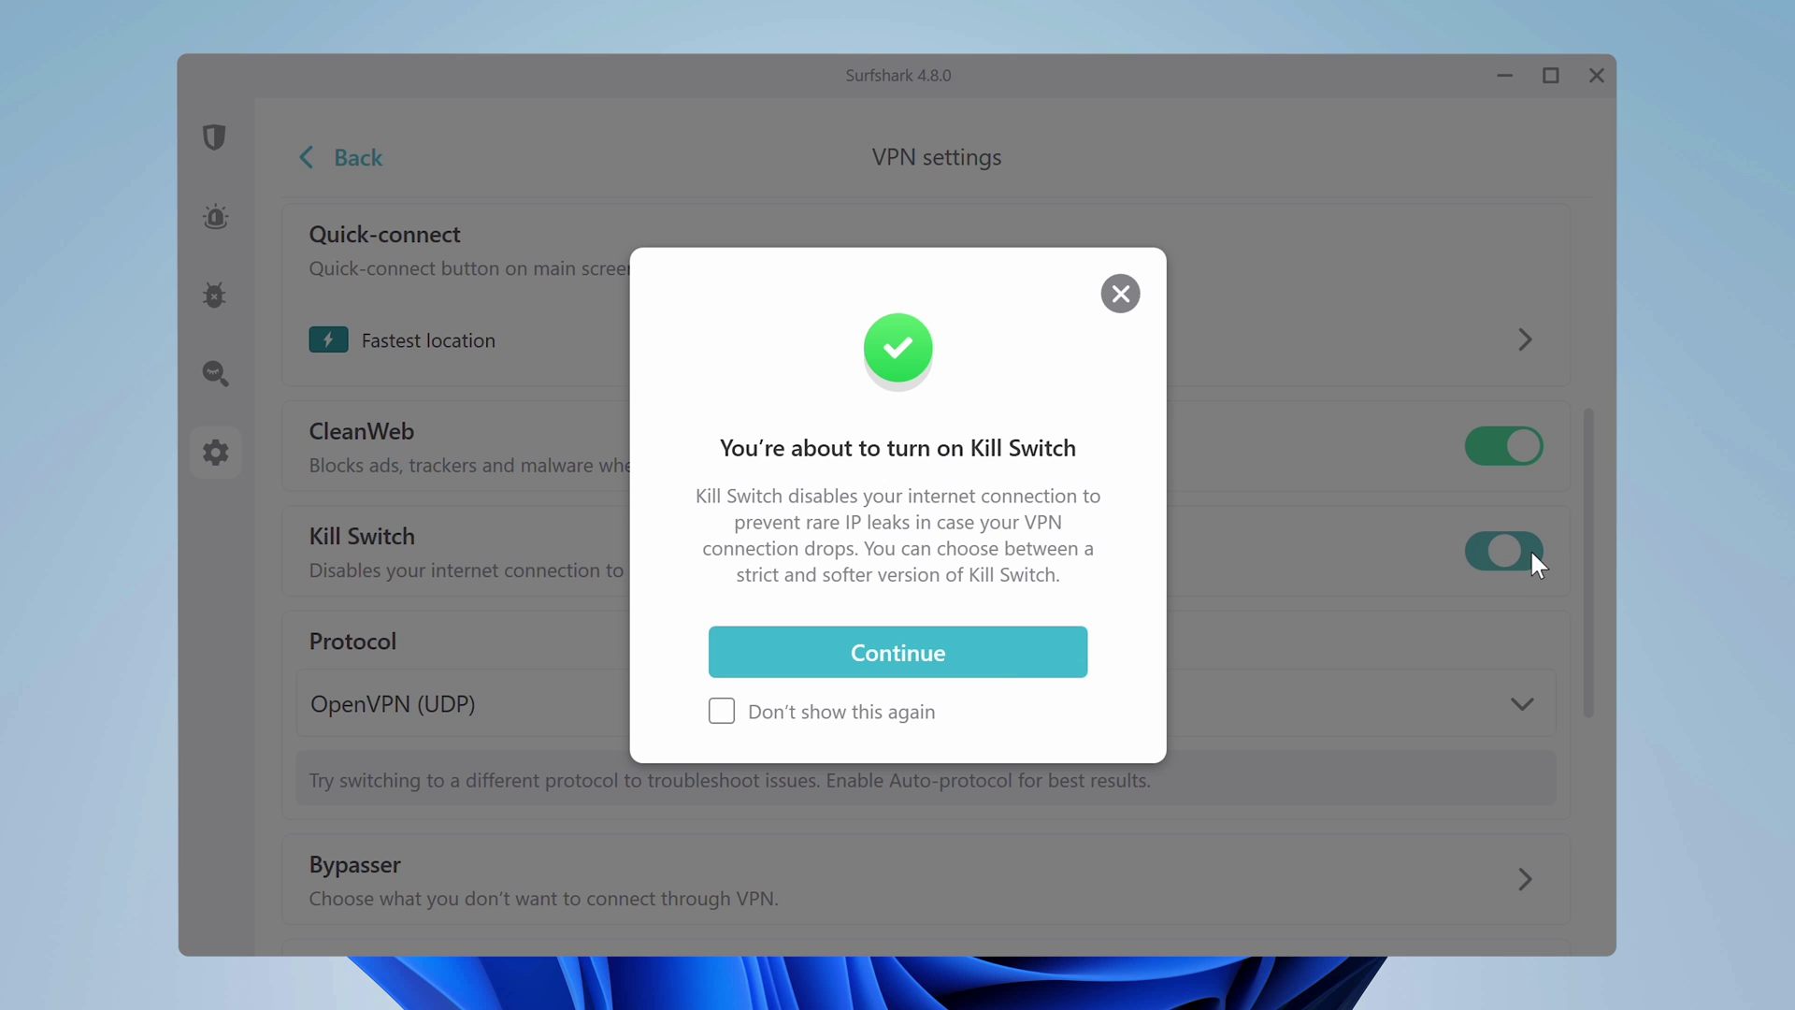
left_click(996, 666)
left_click(994, 665)
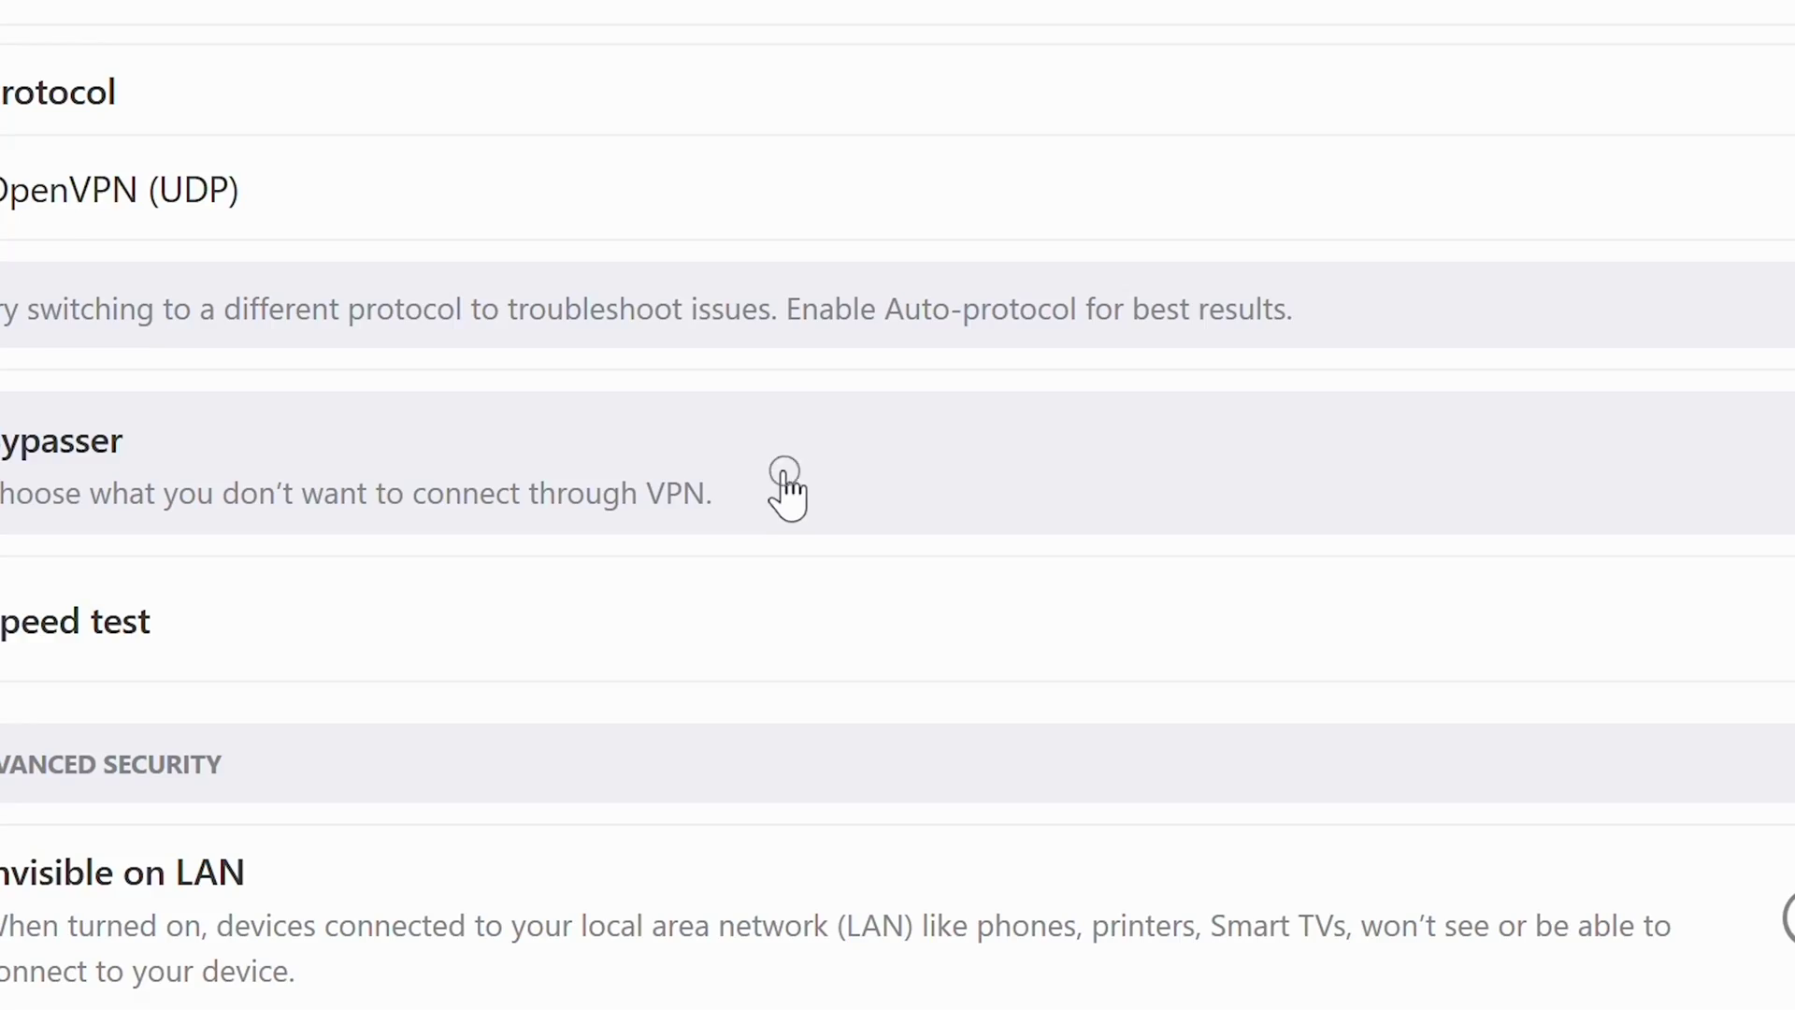
Step: Open the Bypasser row from the VPN settings list
left_click(786, 488)
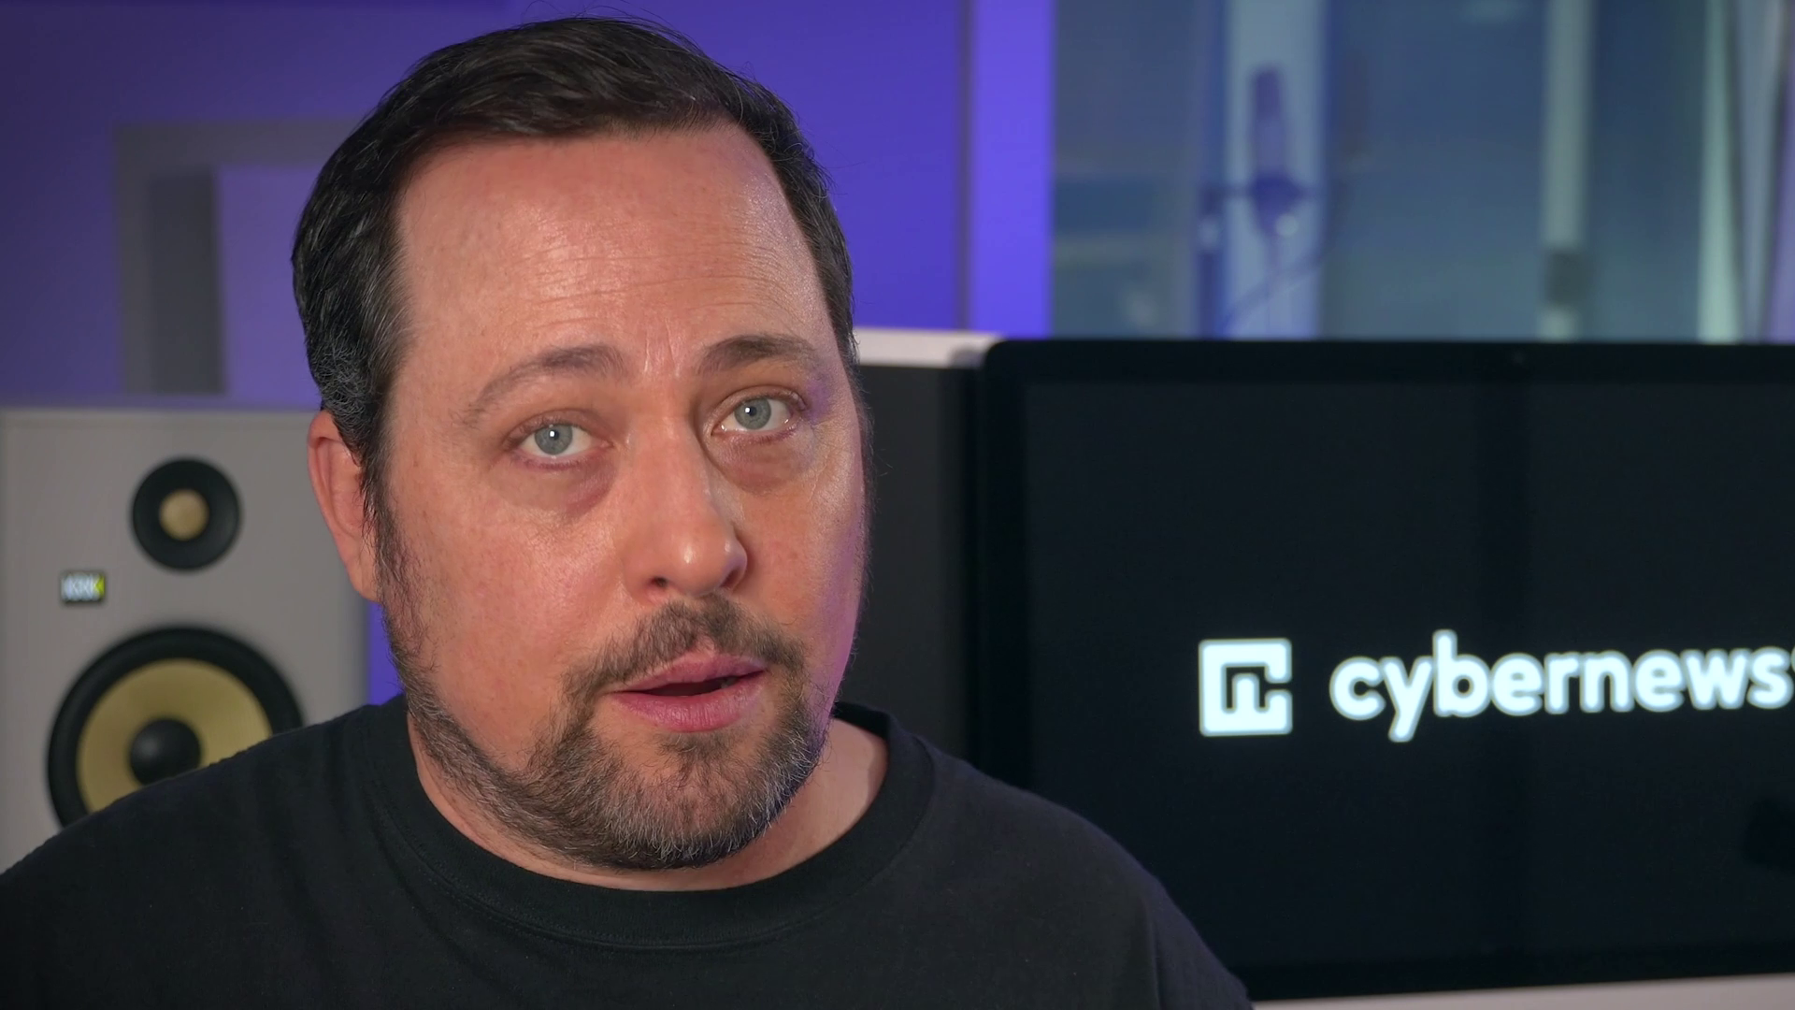
Step: In Bypasser, enable app bypassing, tick µTorrent in Select apps, then untick it again
left_click(826, 486)
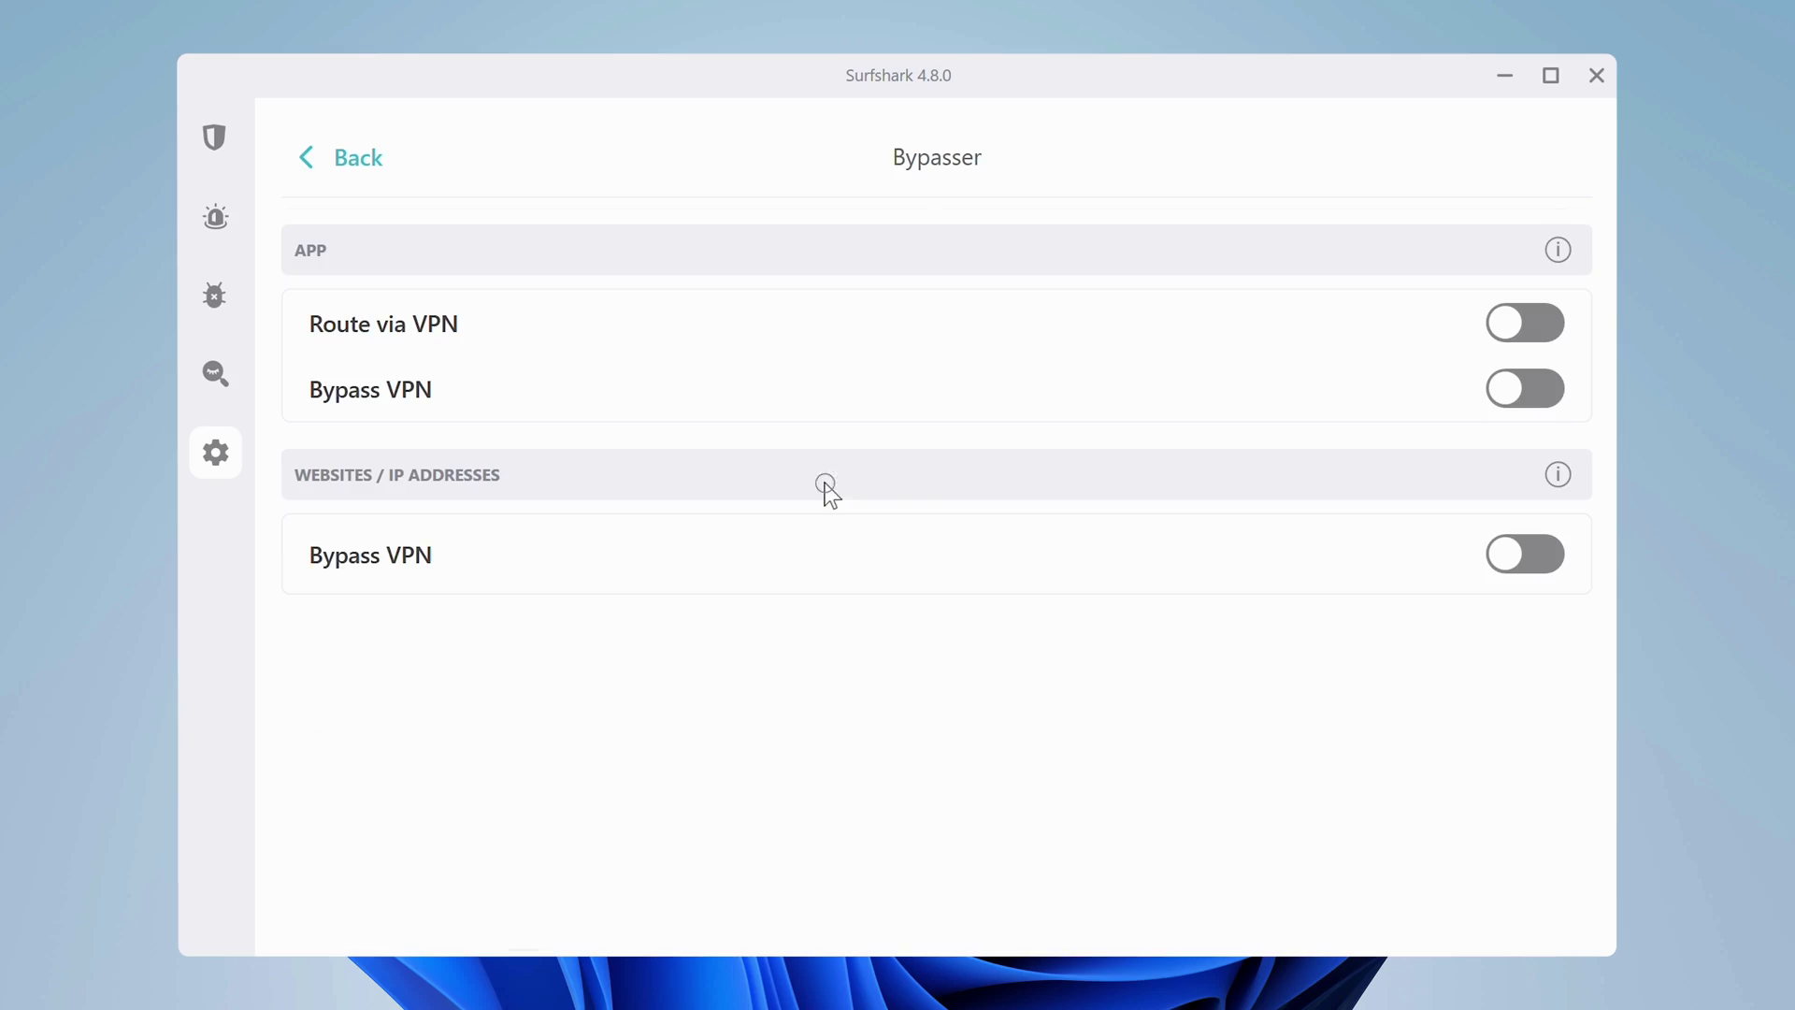
left_click(1548, 400)
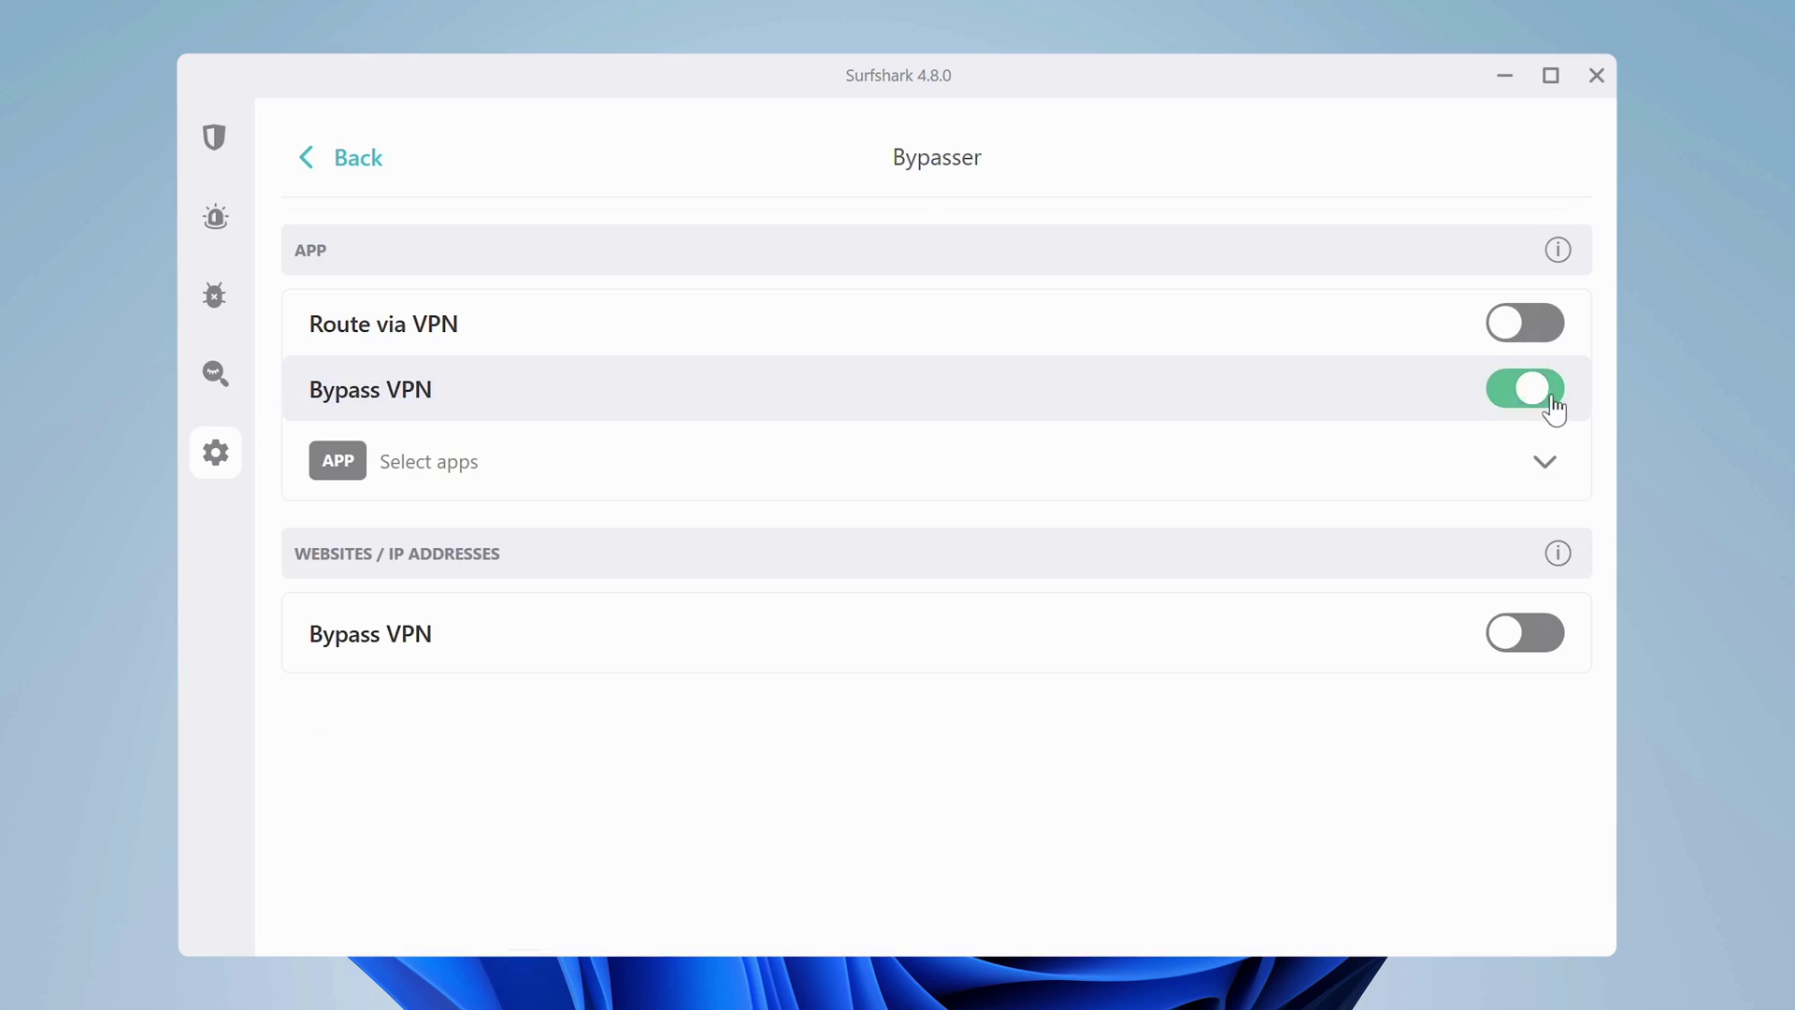
left_click(954, 467)
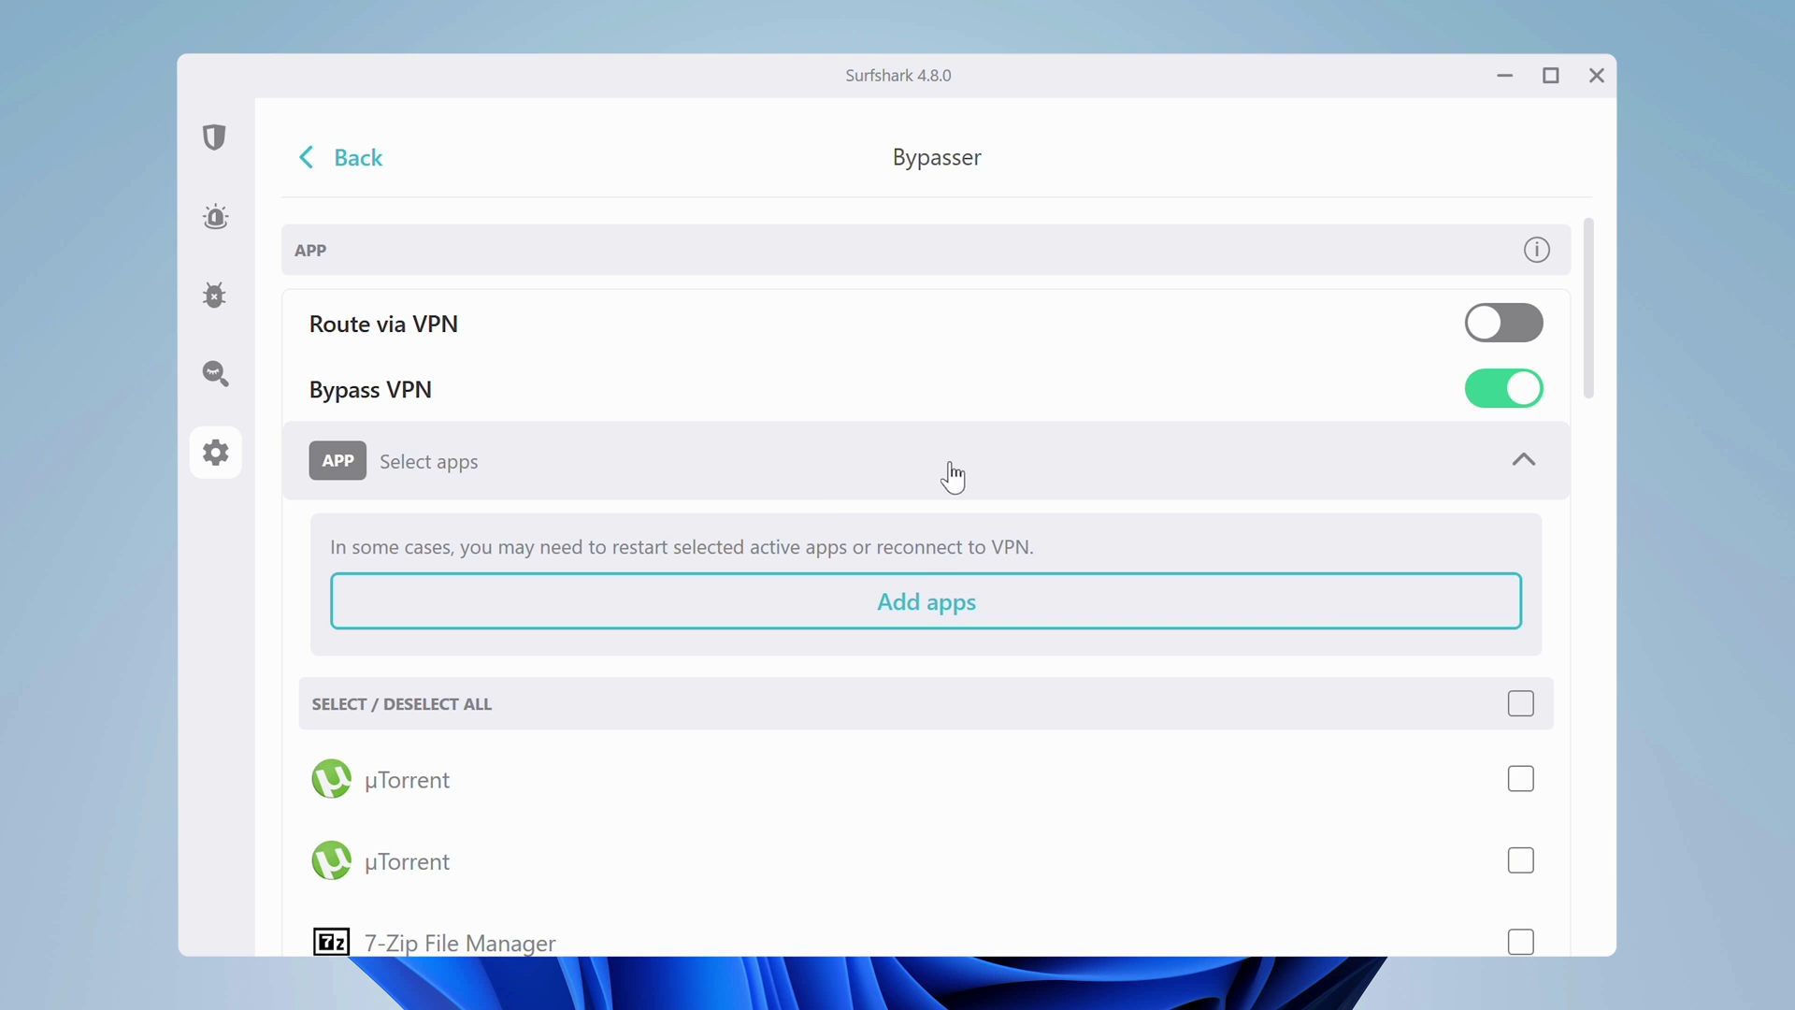
left_click(1521, 780)
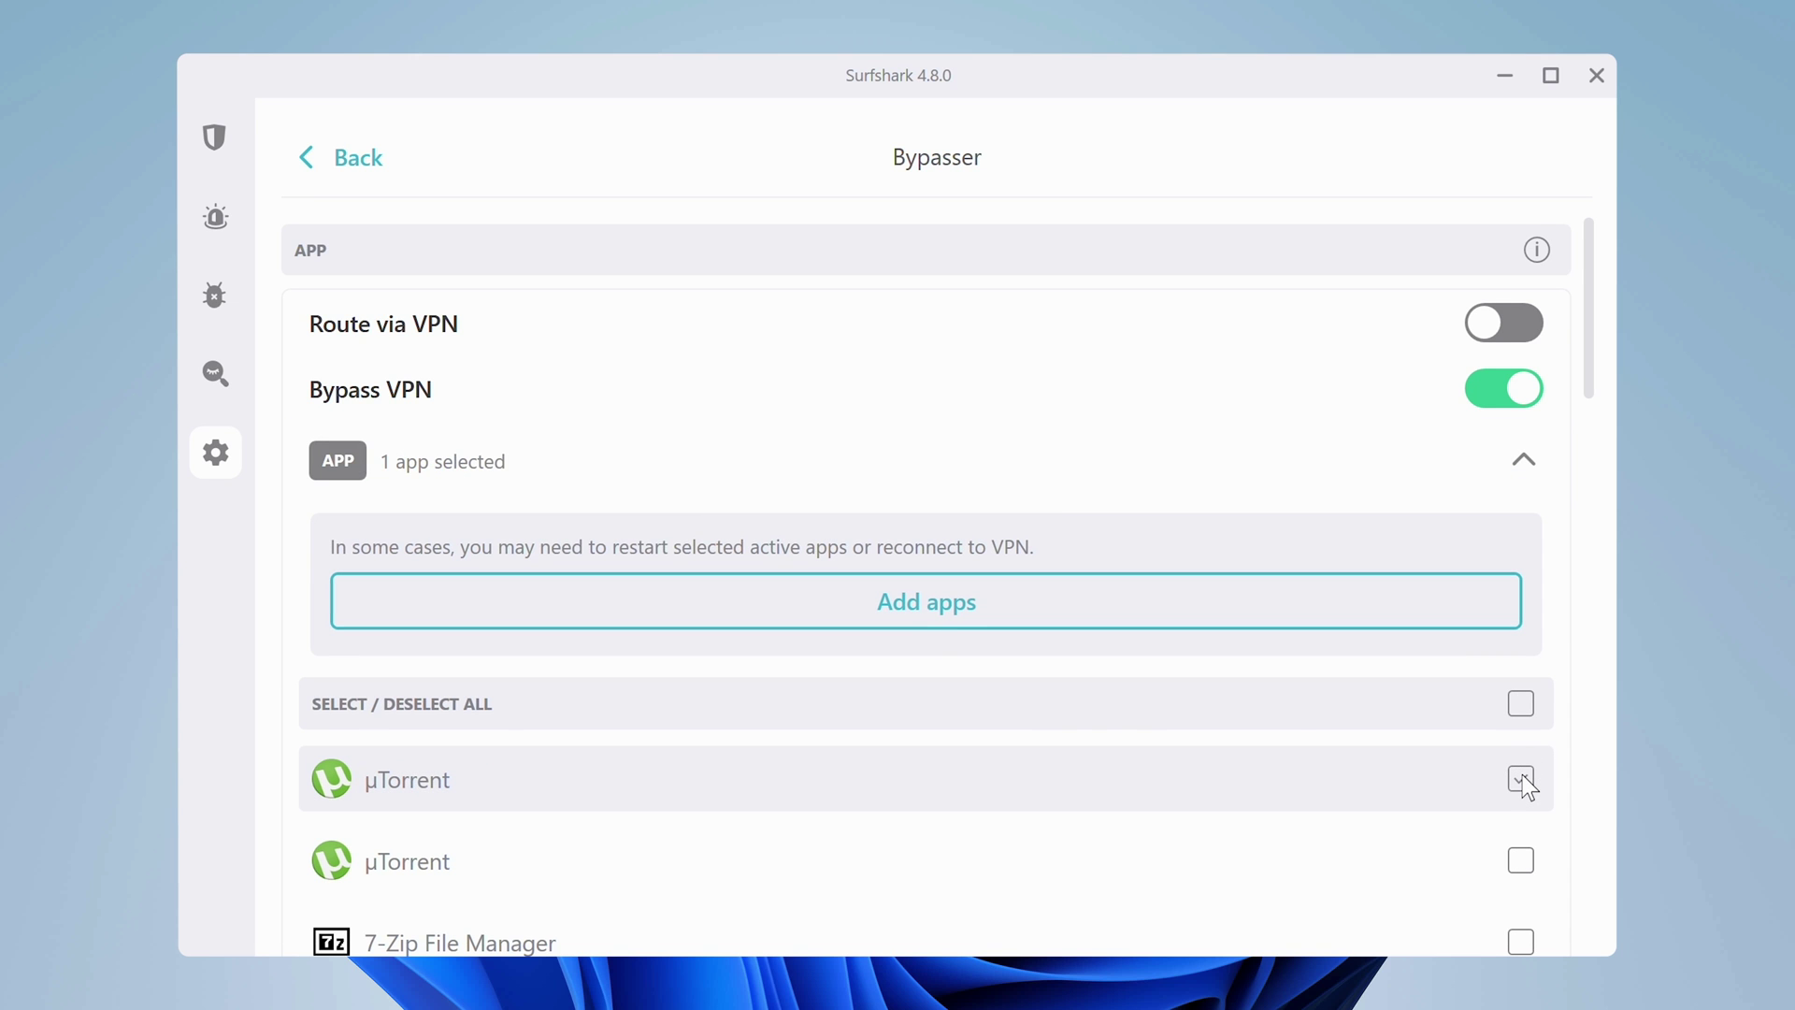
left_click(1522, 780)
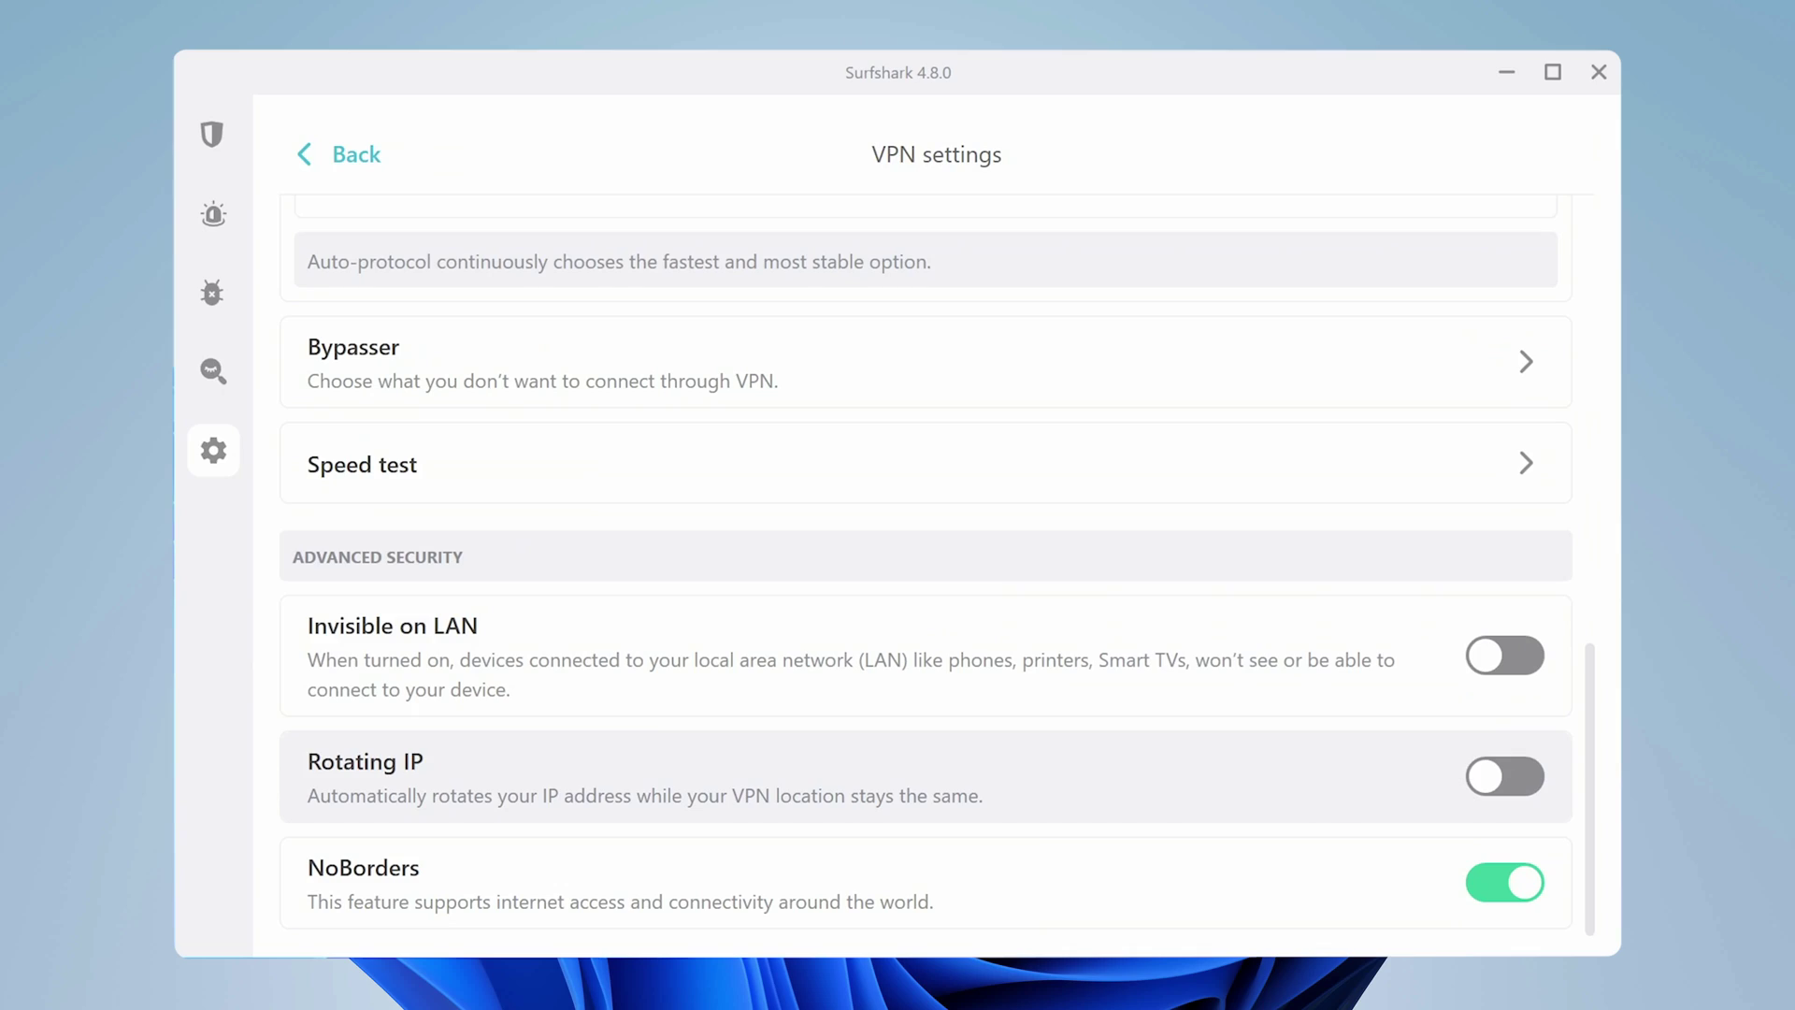
Step: Switch Rotating IP on and acknowledge its notice with Got it
left_click(1506, 775)
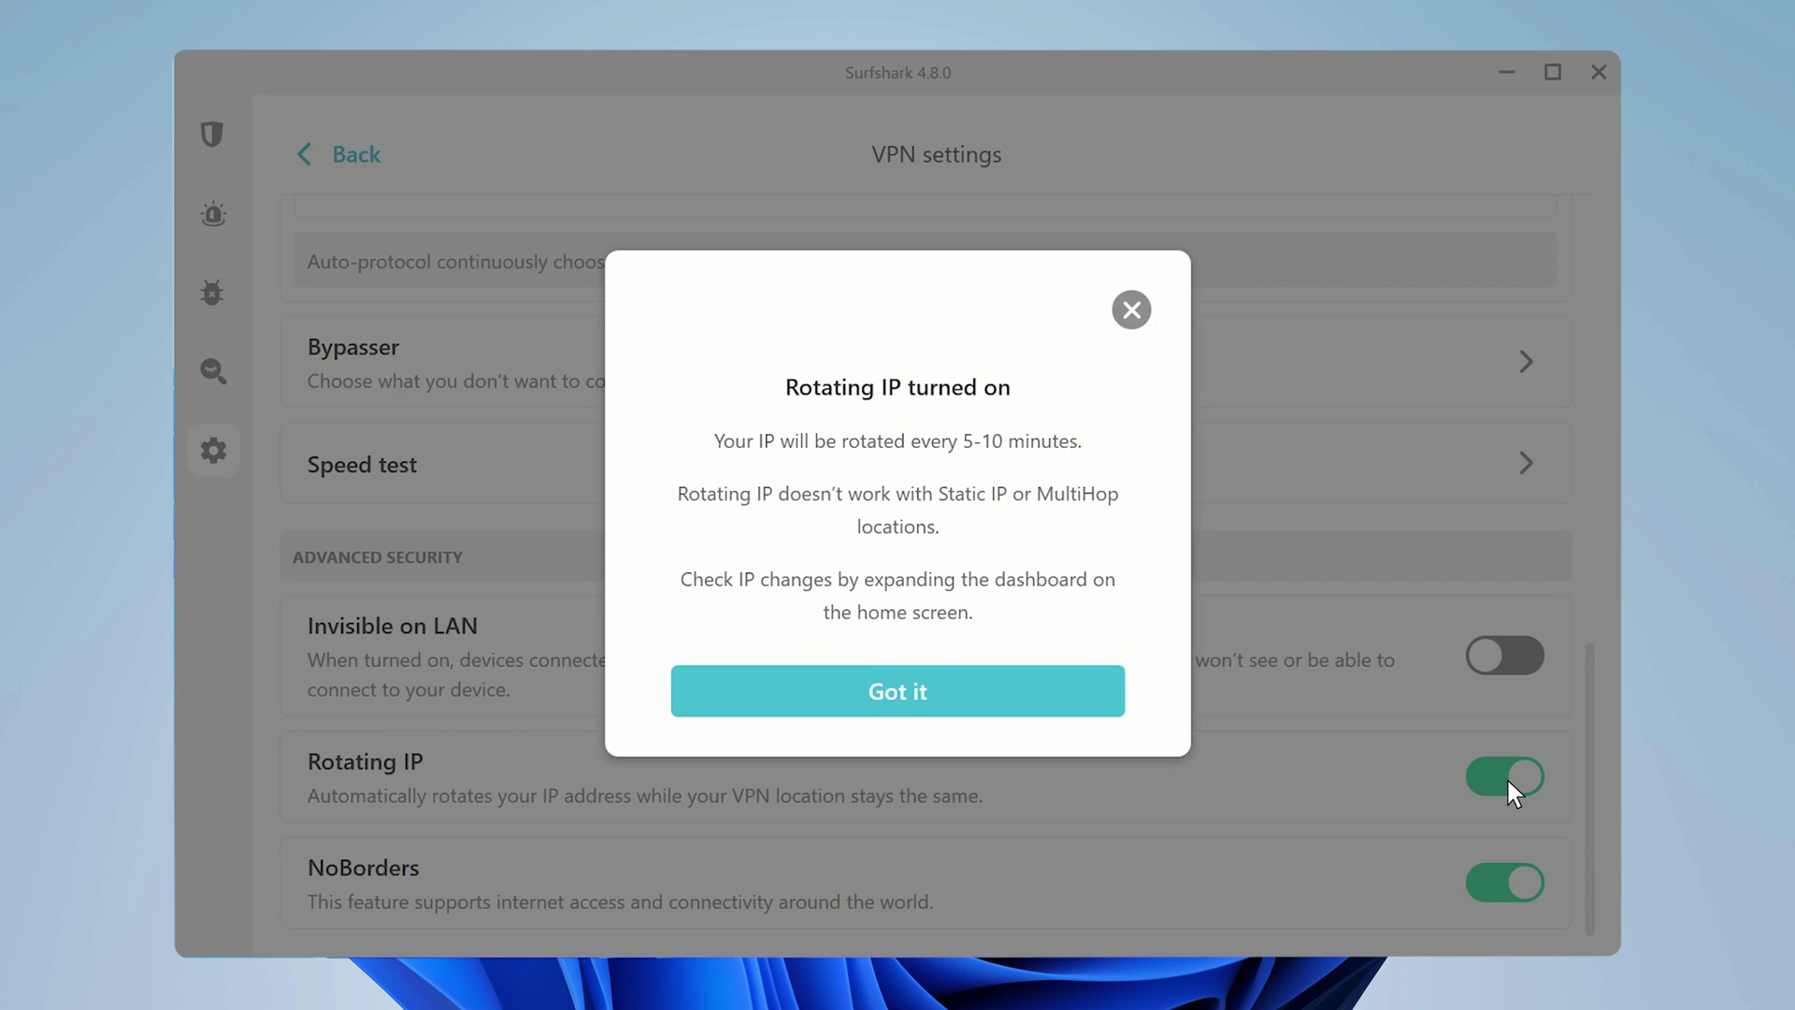
left_click(900, 695)
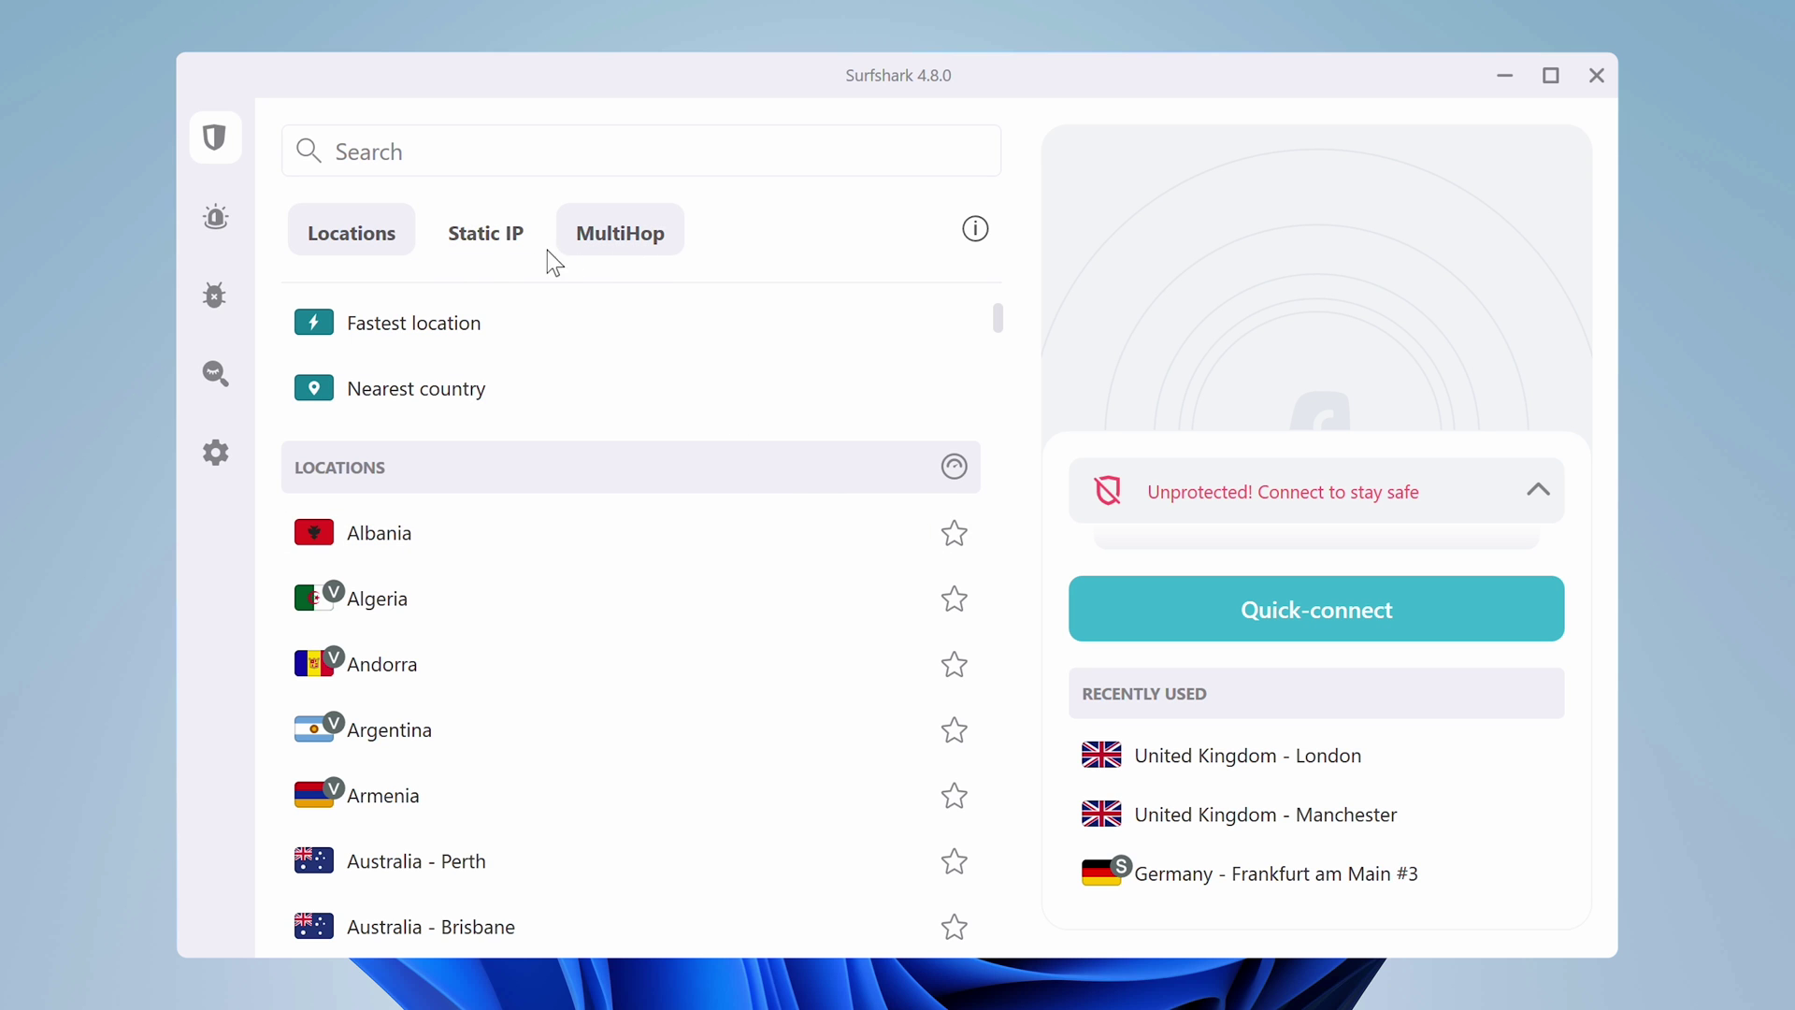
Step: Browse the Static IP server list, scrolling down and back up
left_click(512, 251)
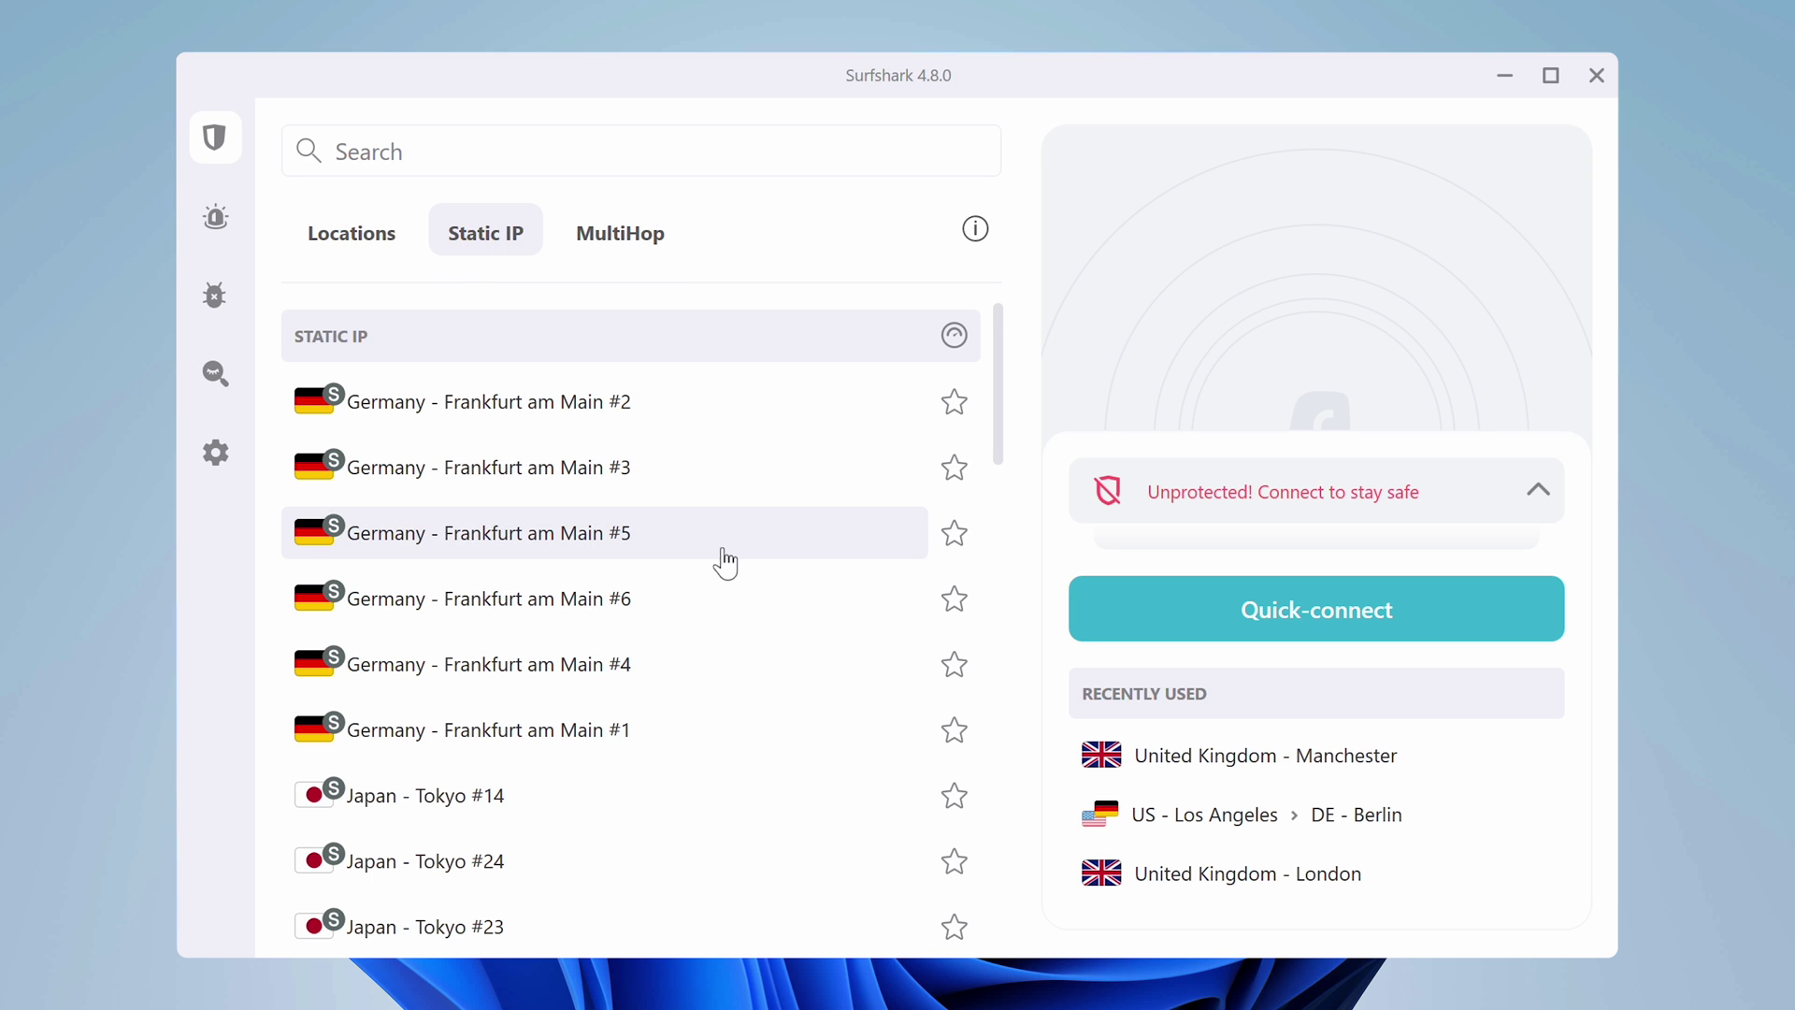
scroll(722, 559, "down", 15)
scroll(727, 565, "down", 3)
scroll(727, 565, "up", 15)
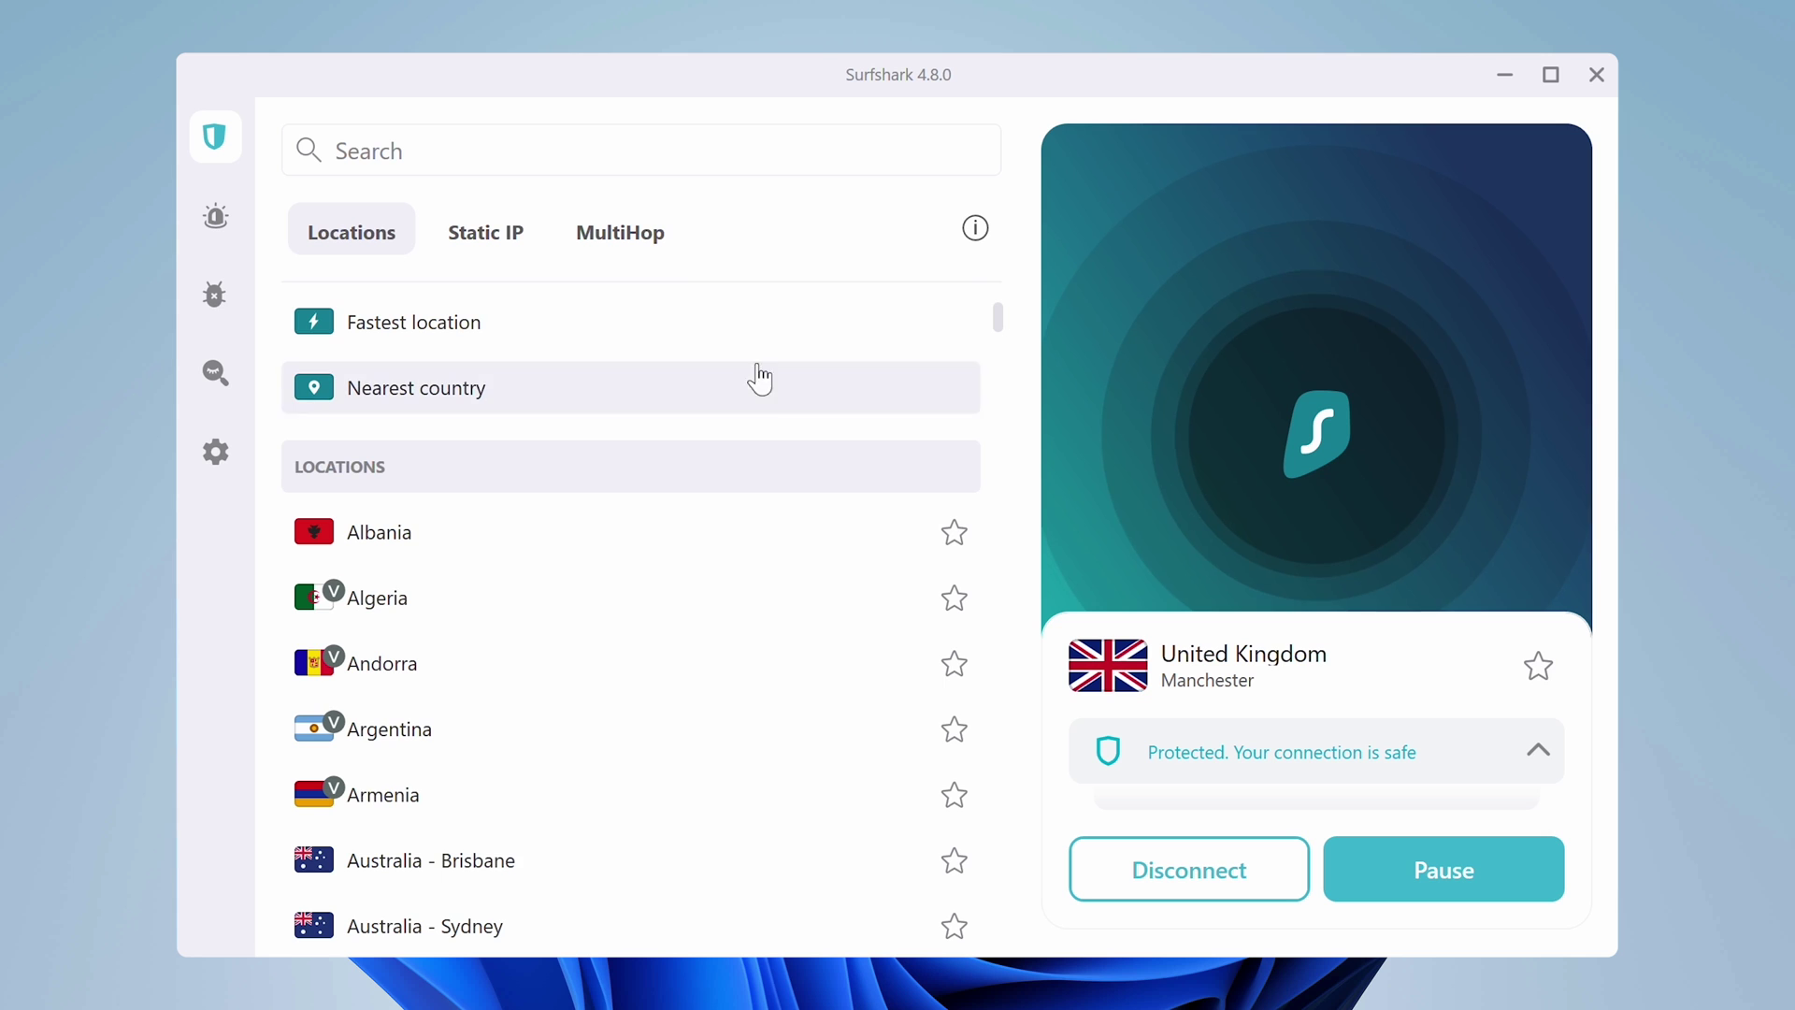
Step: Build a MultiHop route with United States – Los Angeles entry and Germany – Berlin exit, then connect
left_click(631, 241)
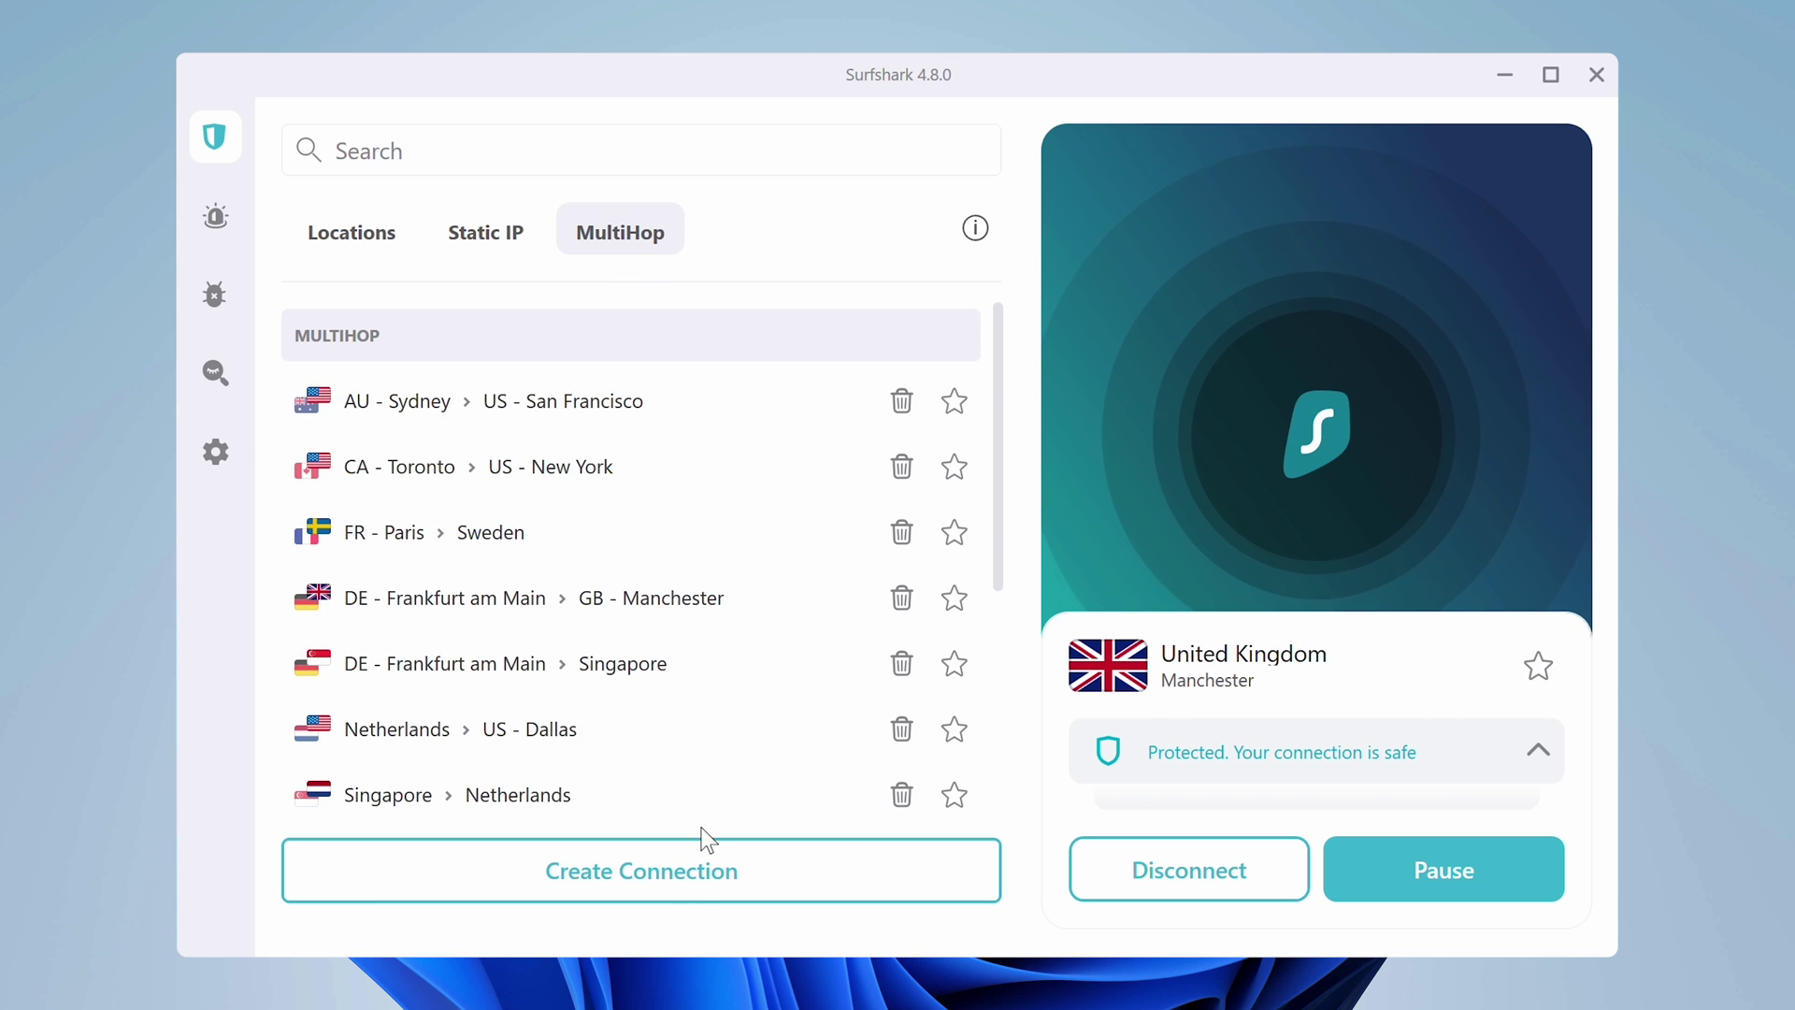
left_click(673, 886)
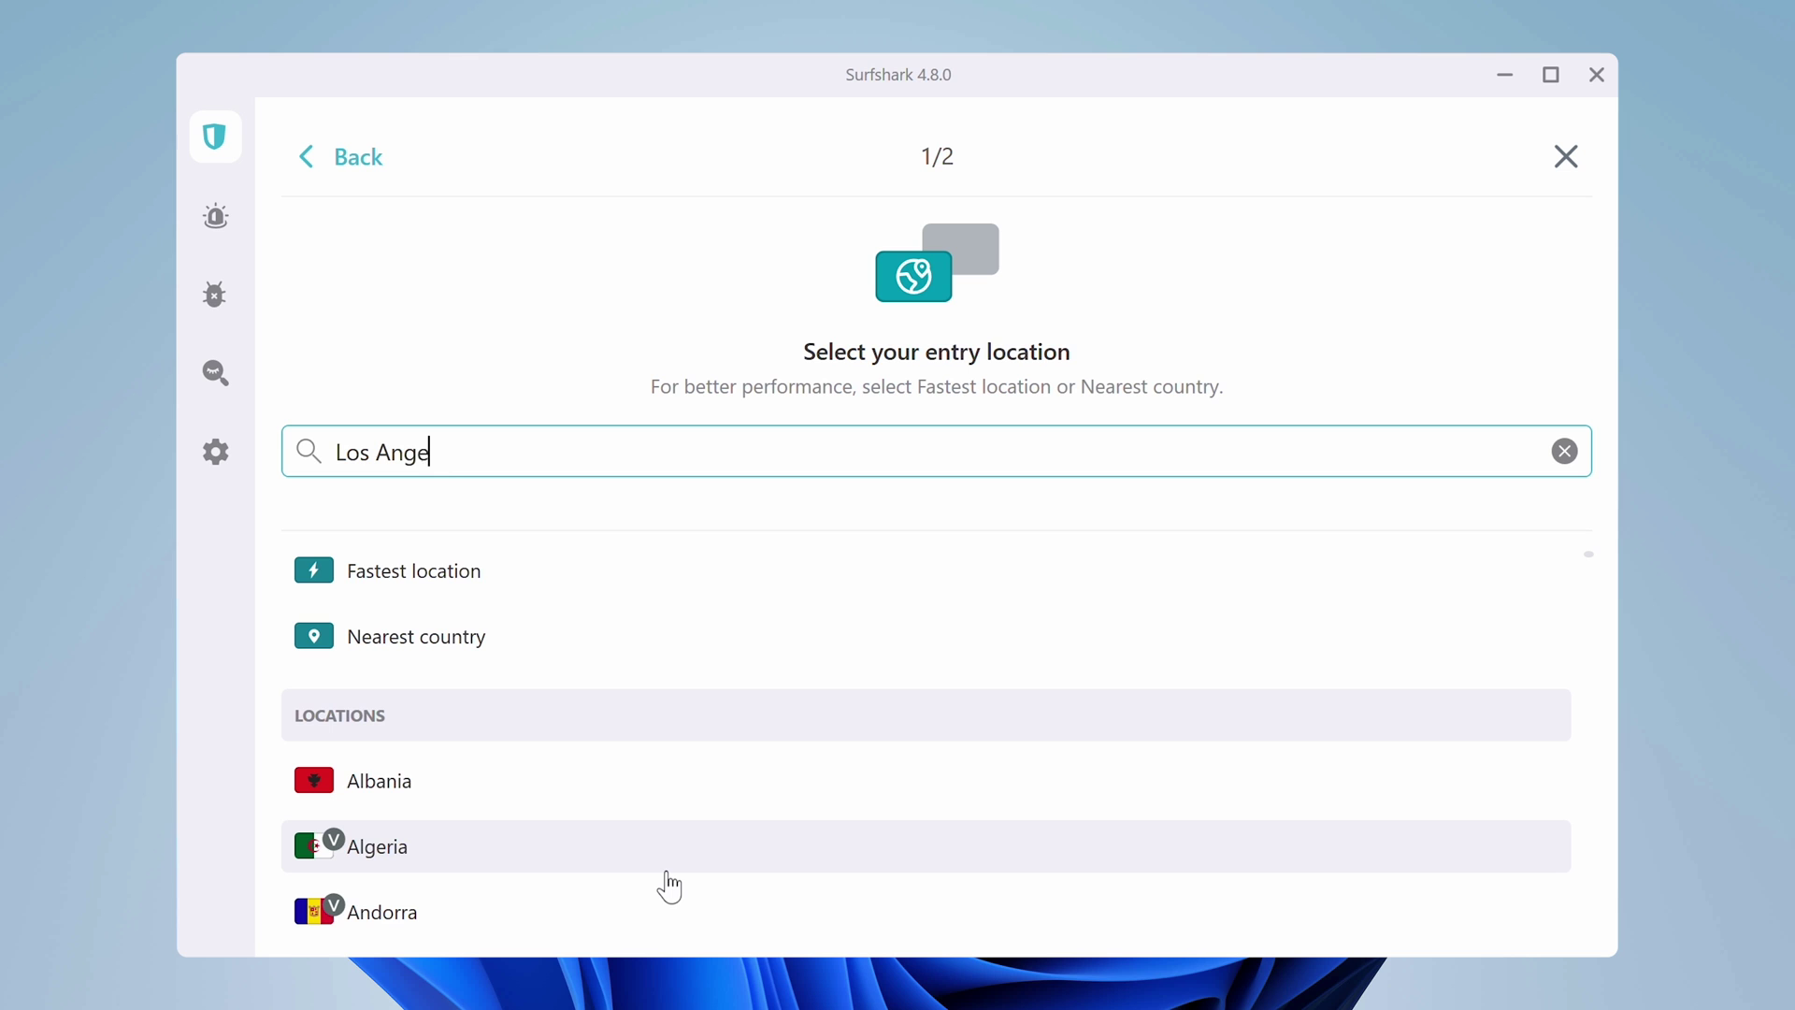
left_click(619, 588)
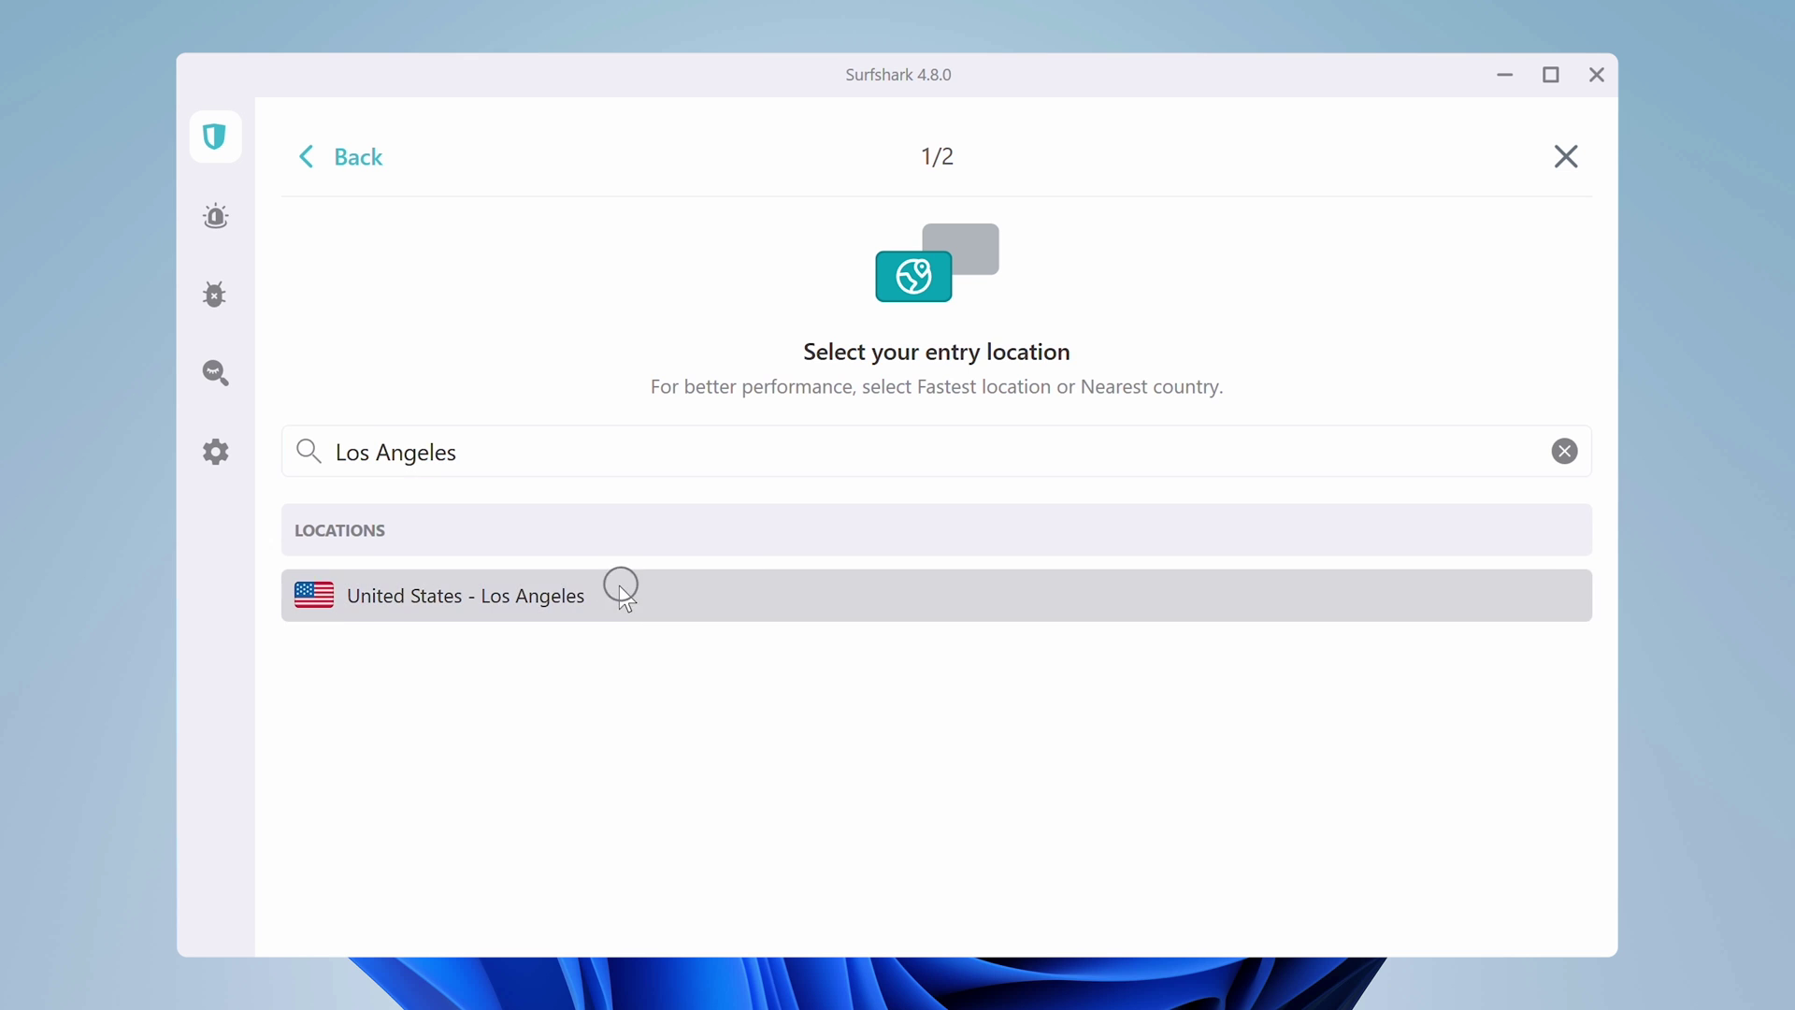
type("Berlin")
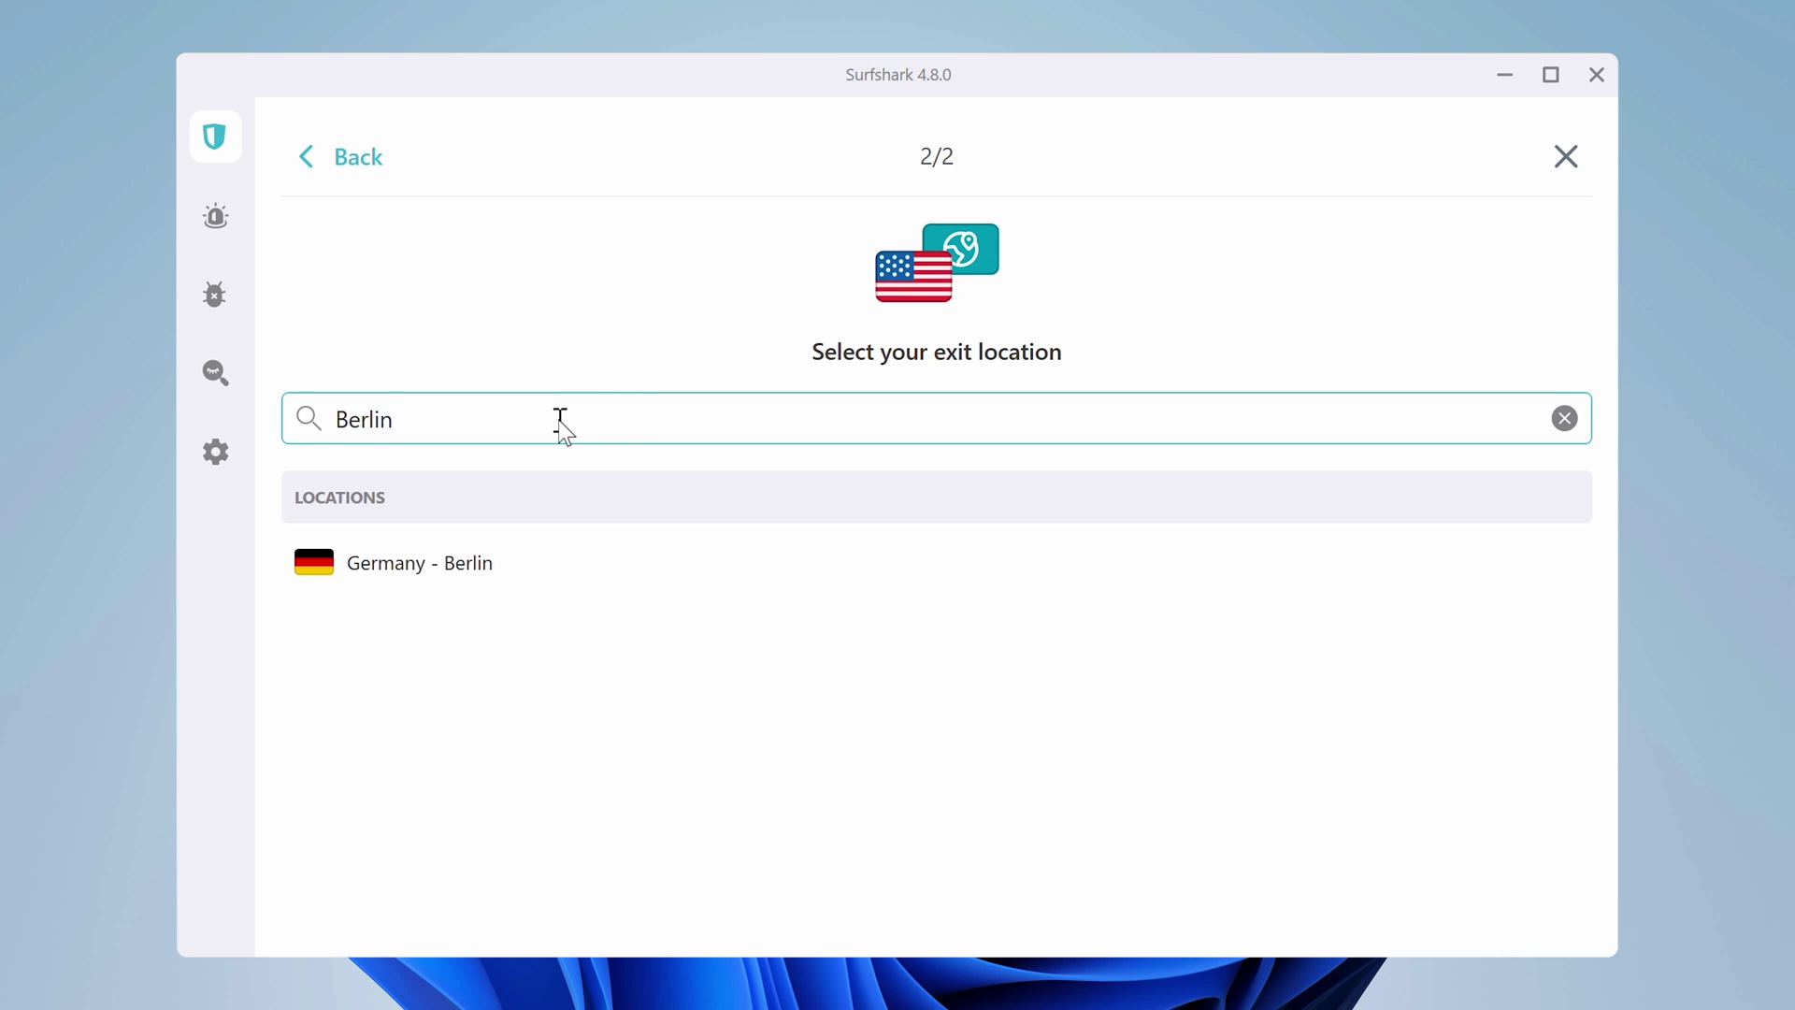
left_click(514, 580)
left_click(1209, 603)
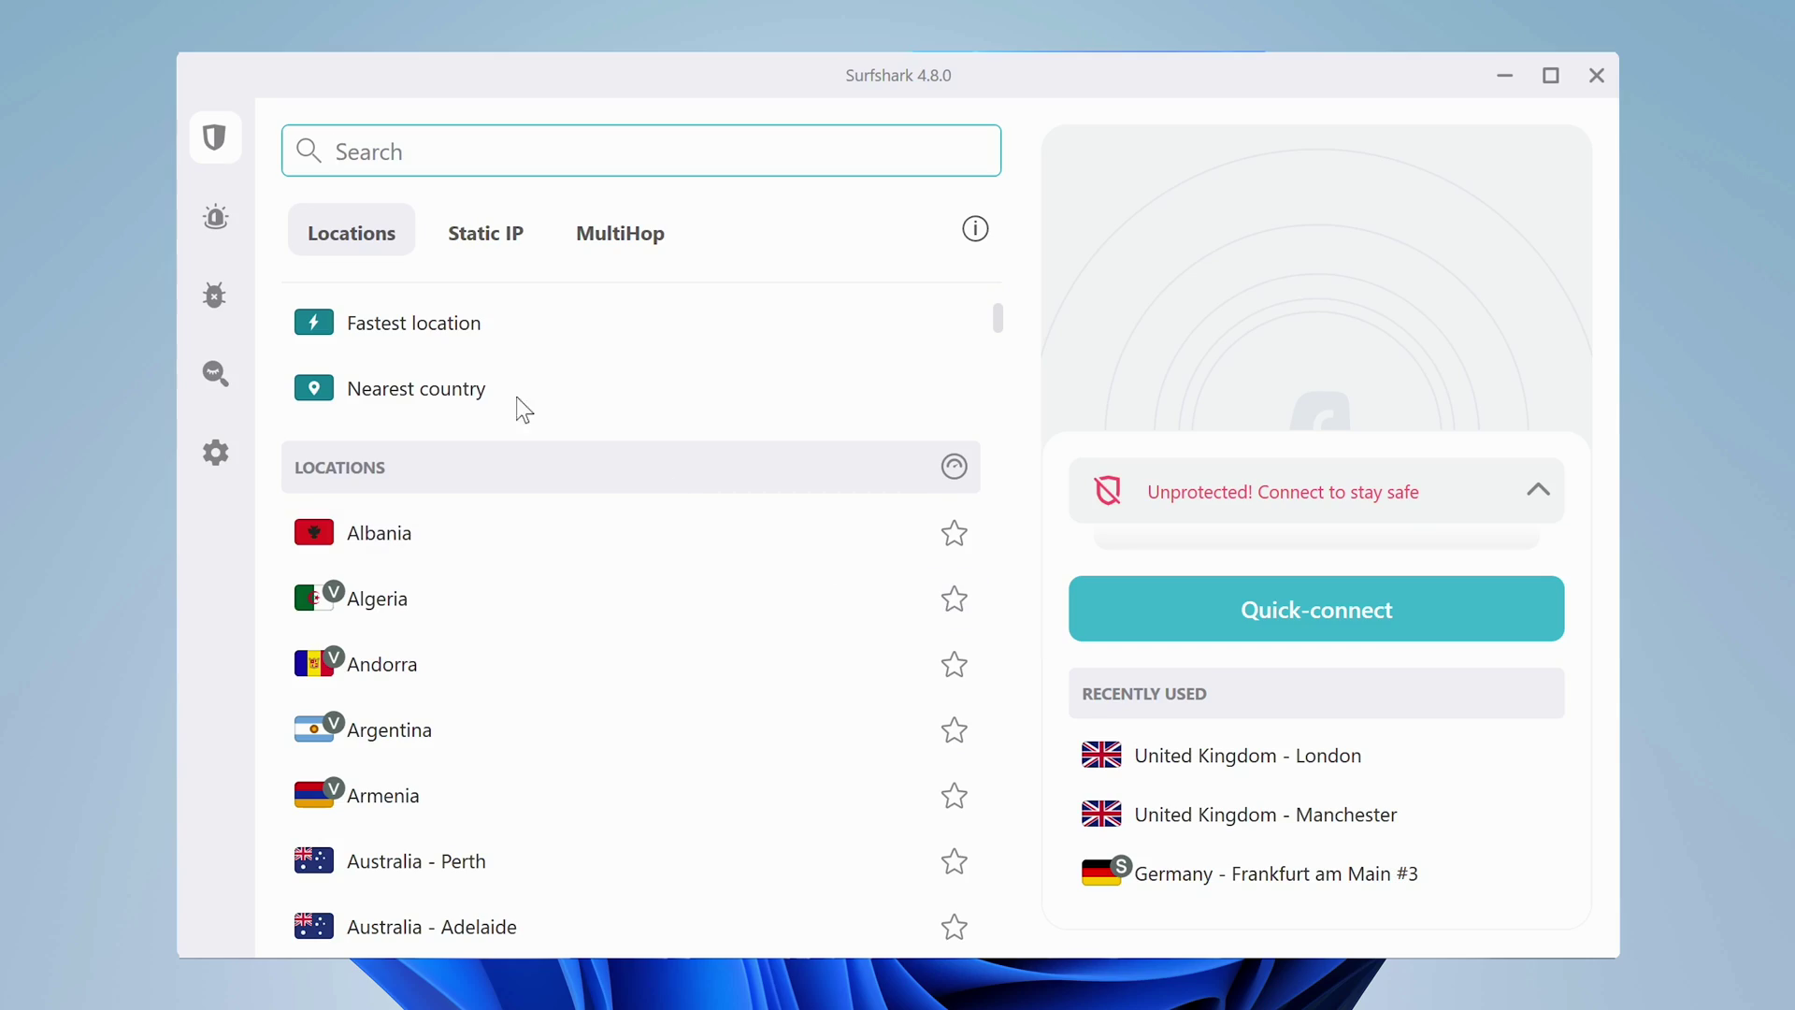
Step: View the Surfshark Alert breach report in the browser, then go to Antivirus
left_click(215, 198)
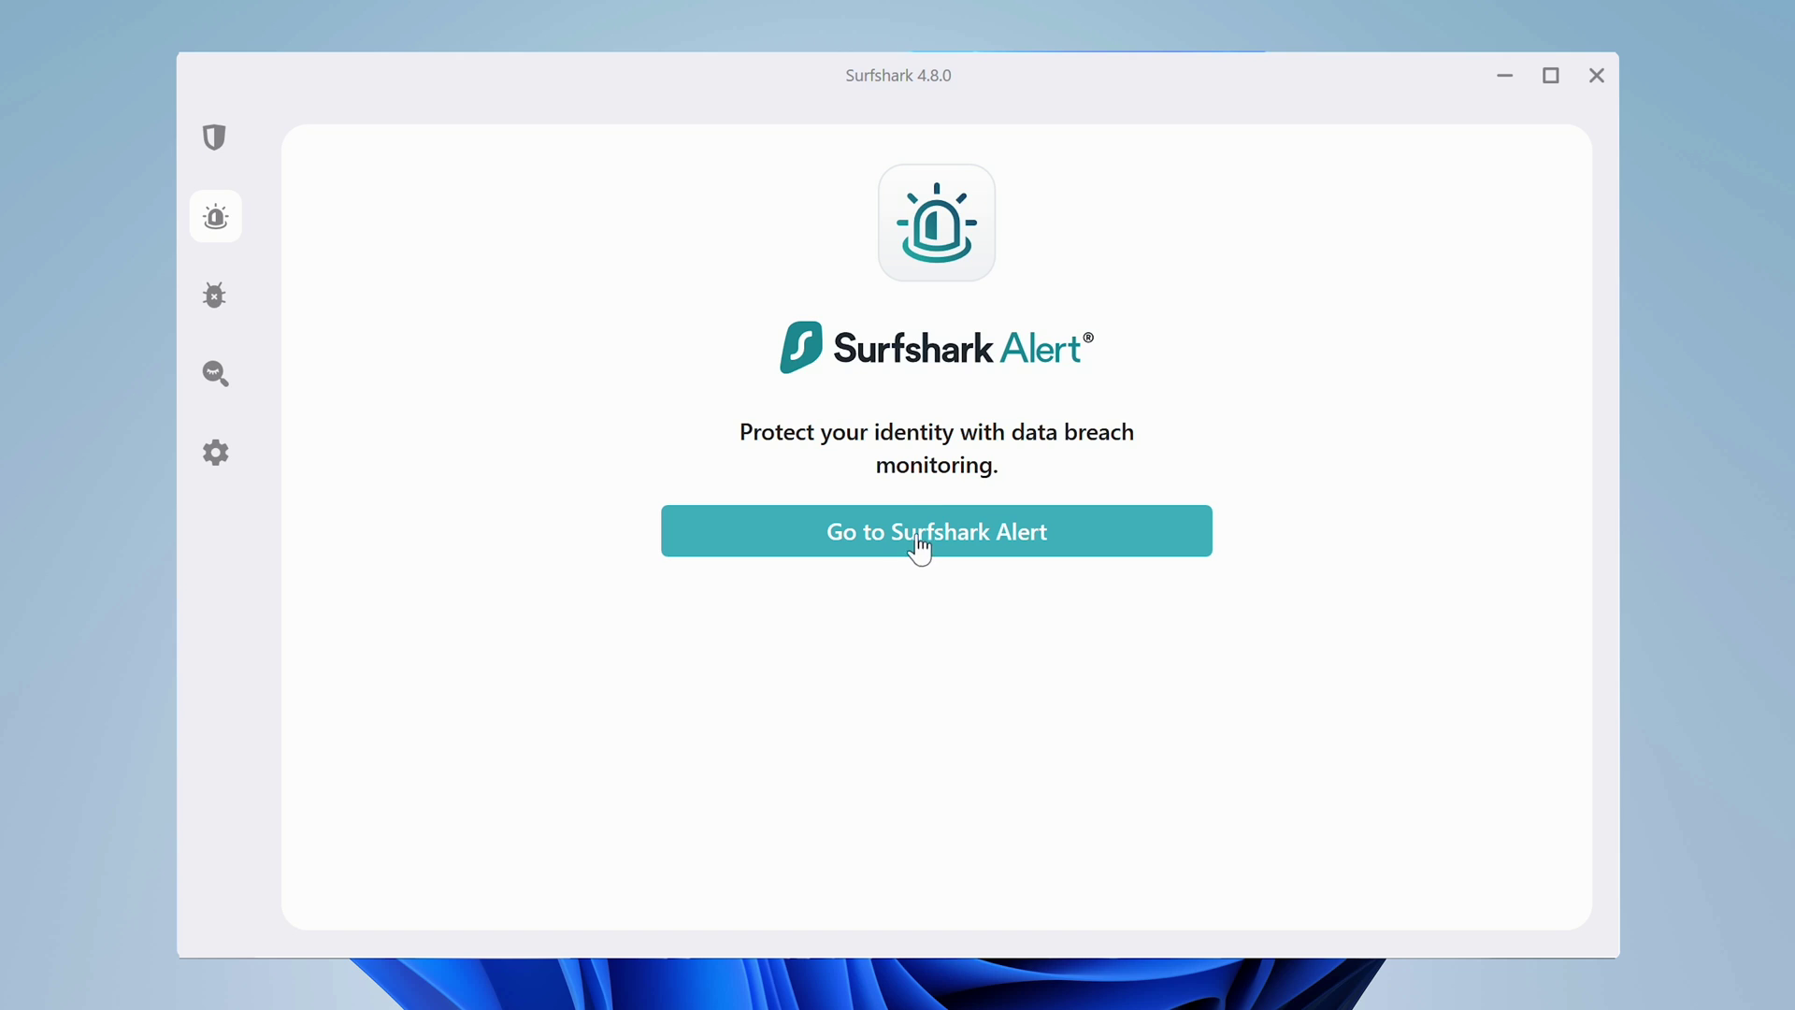
left_click(936, 534)
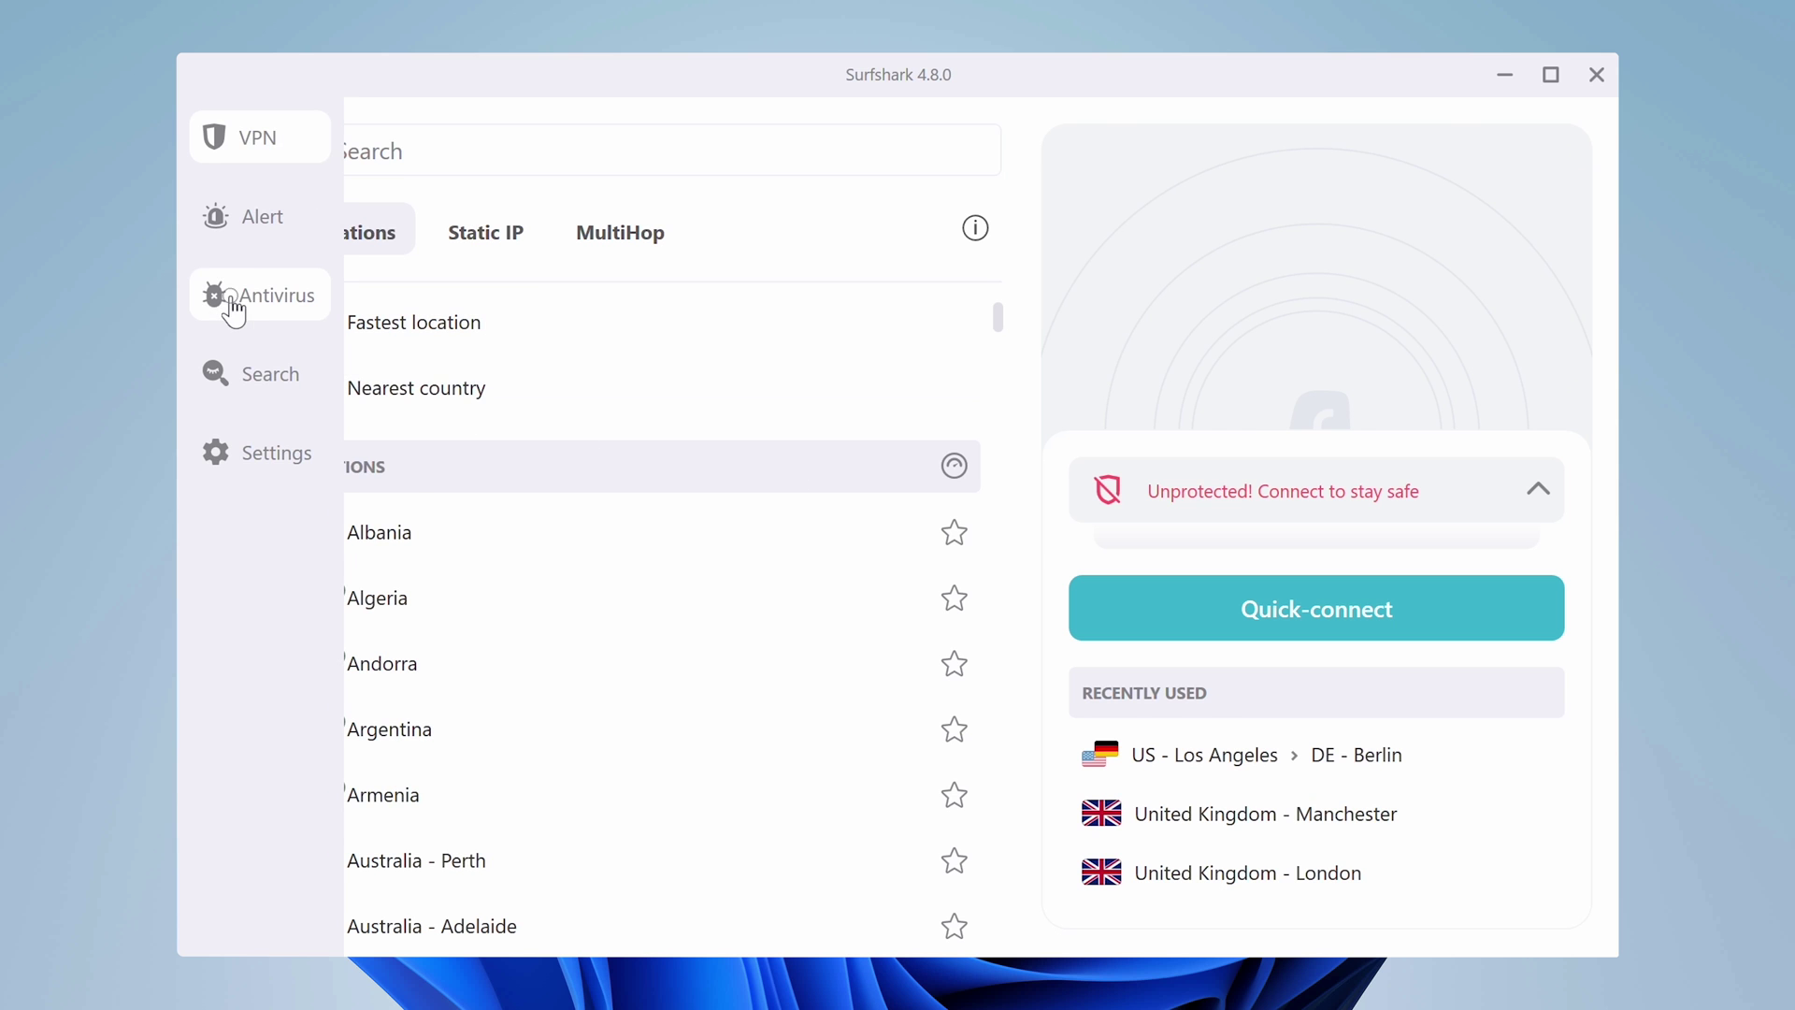
left_click(239, 305)
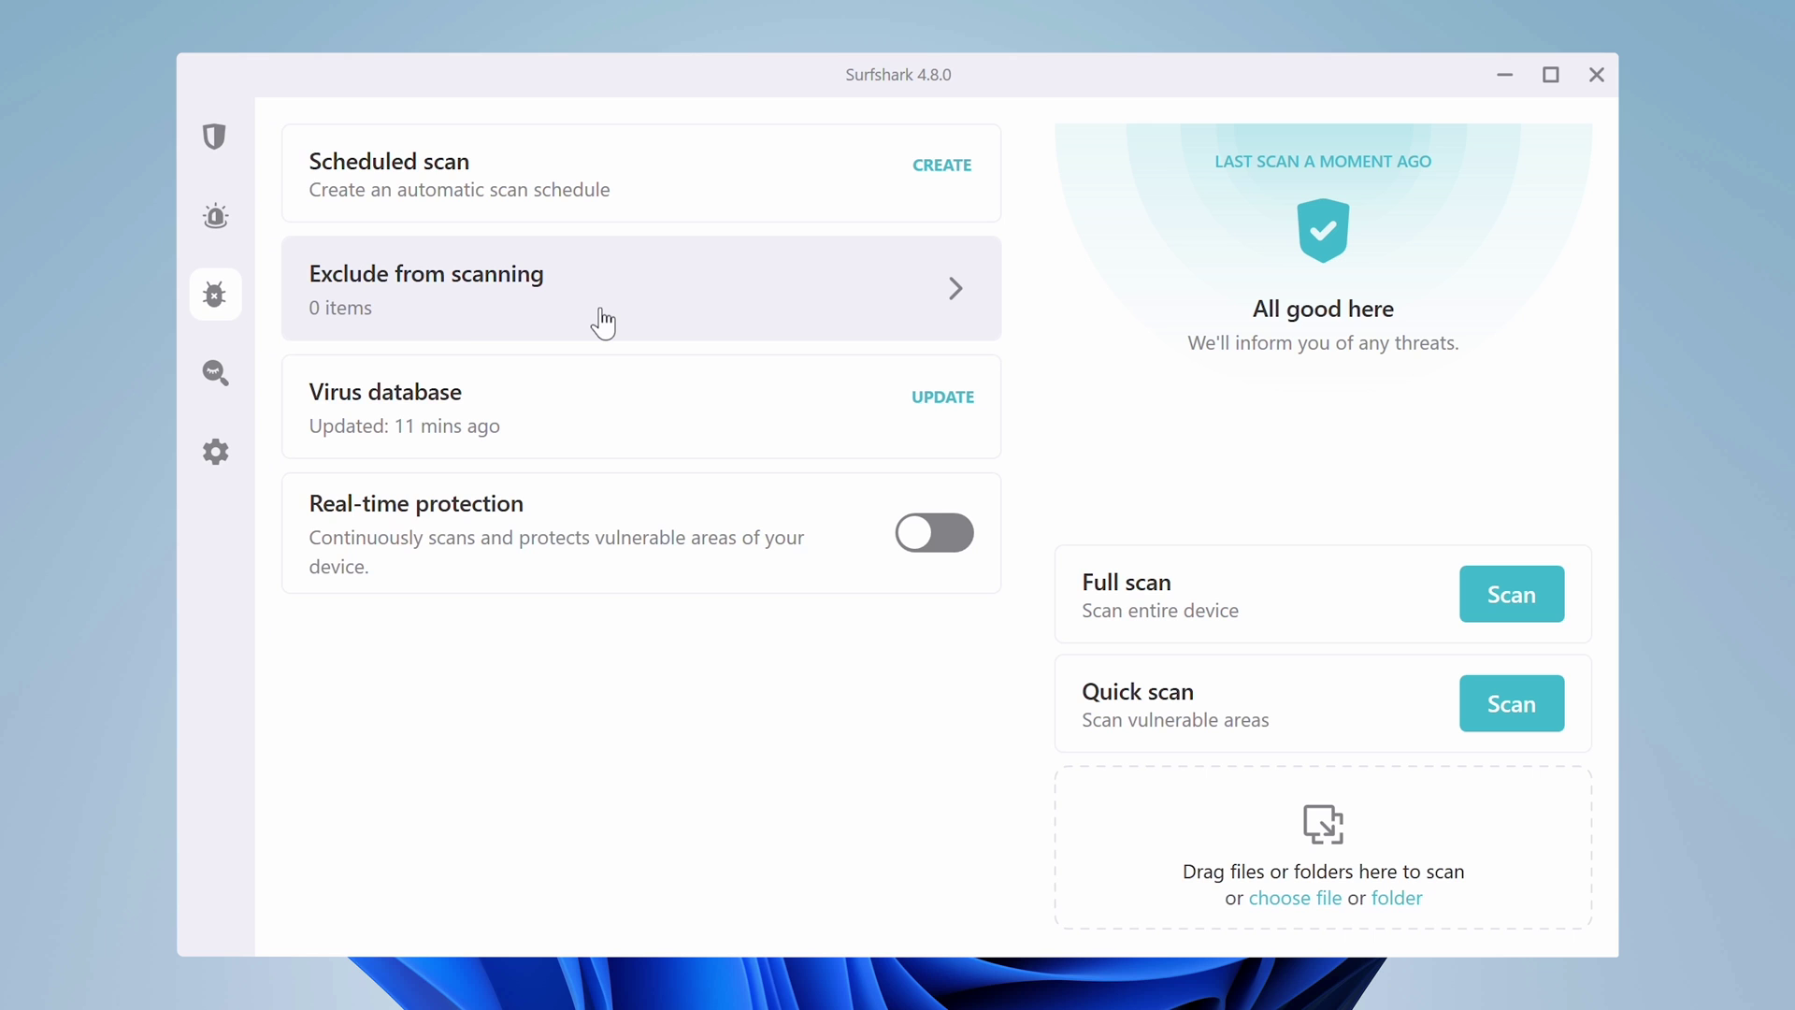
Step: Schedule a Wed/Fri 09:00 PM full scan and scan the file March calendar.png
left_click(669, 168)
left_click(572, 281)
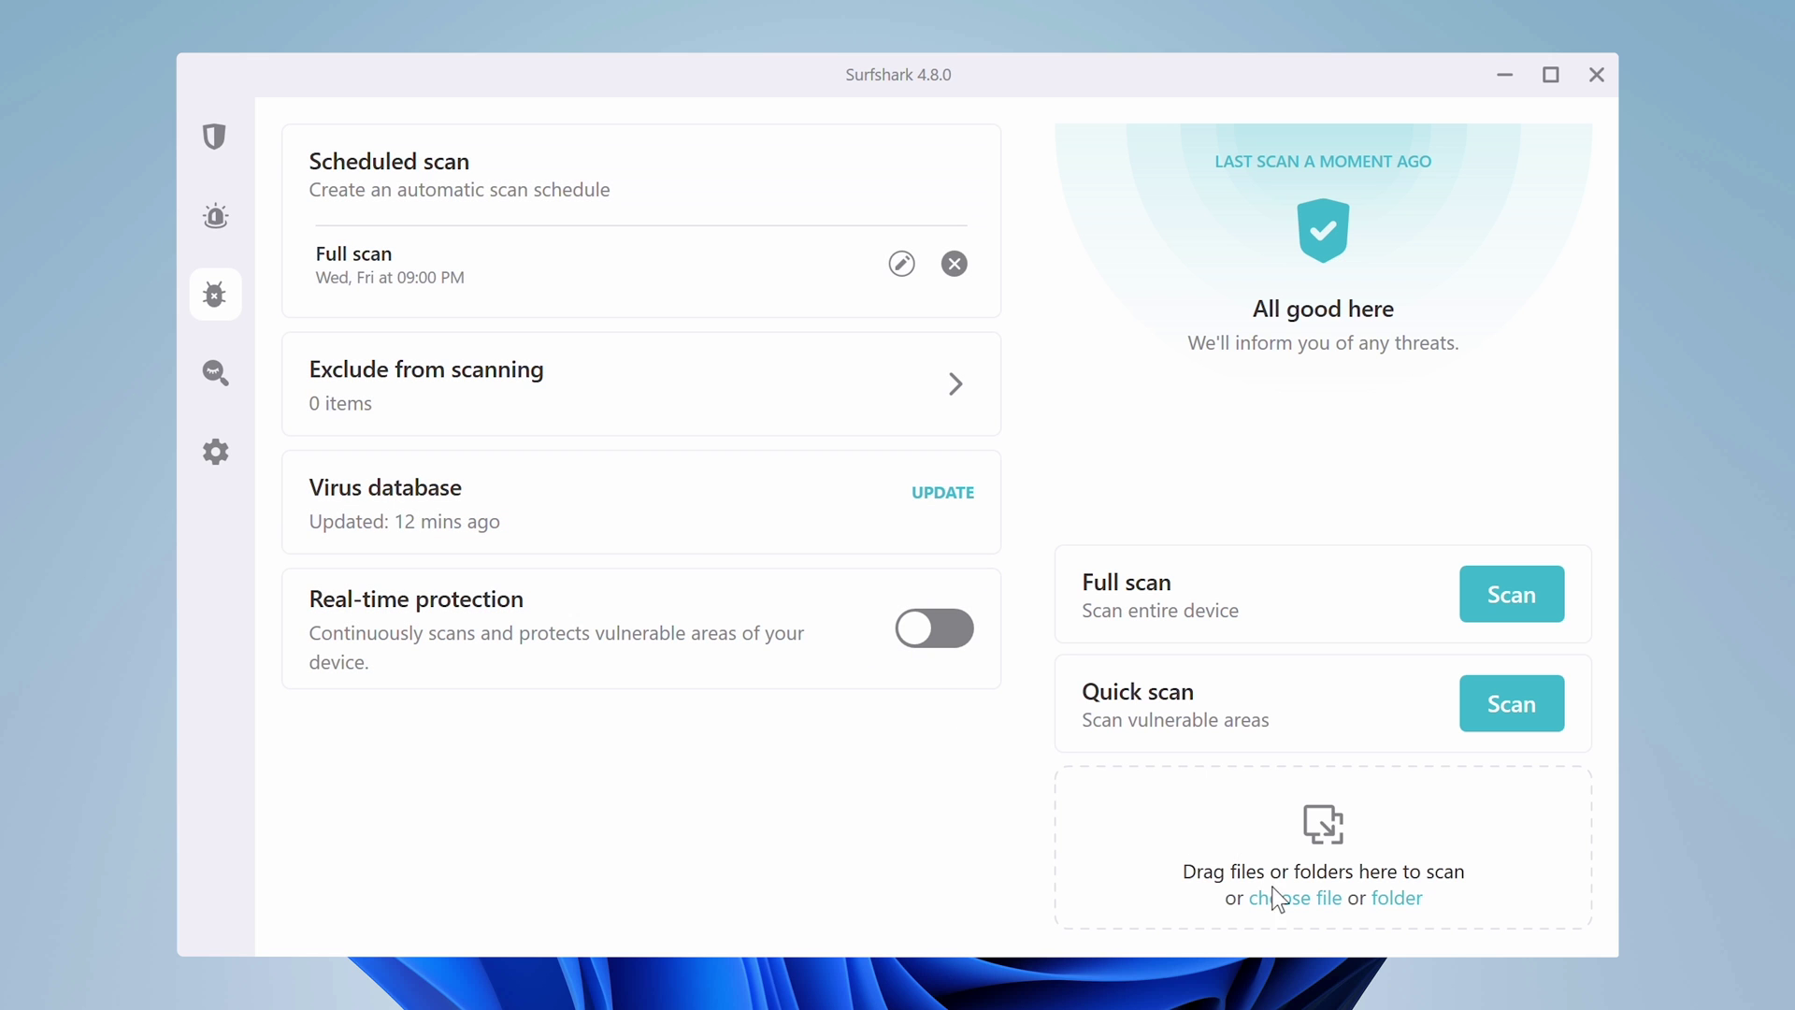
left_click(1275, 893)
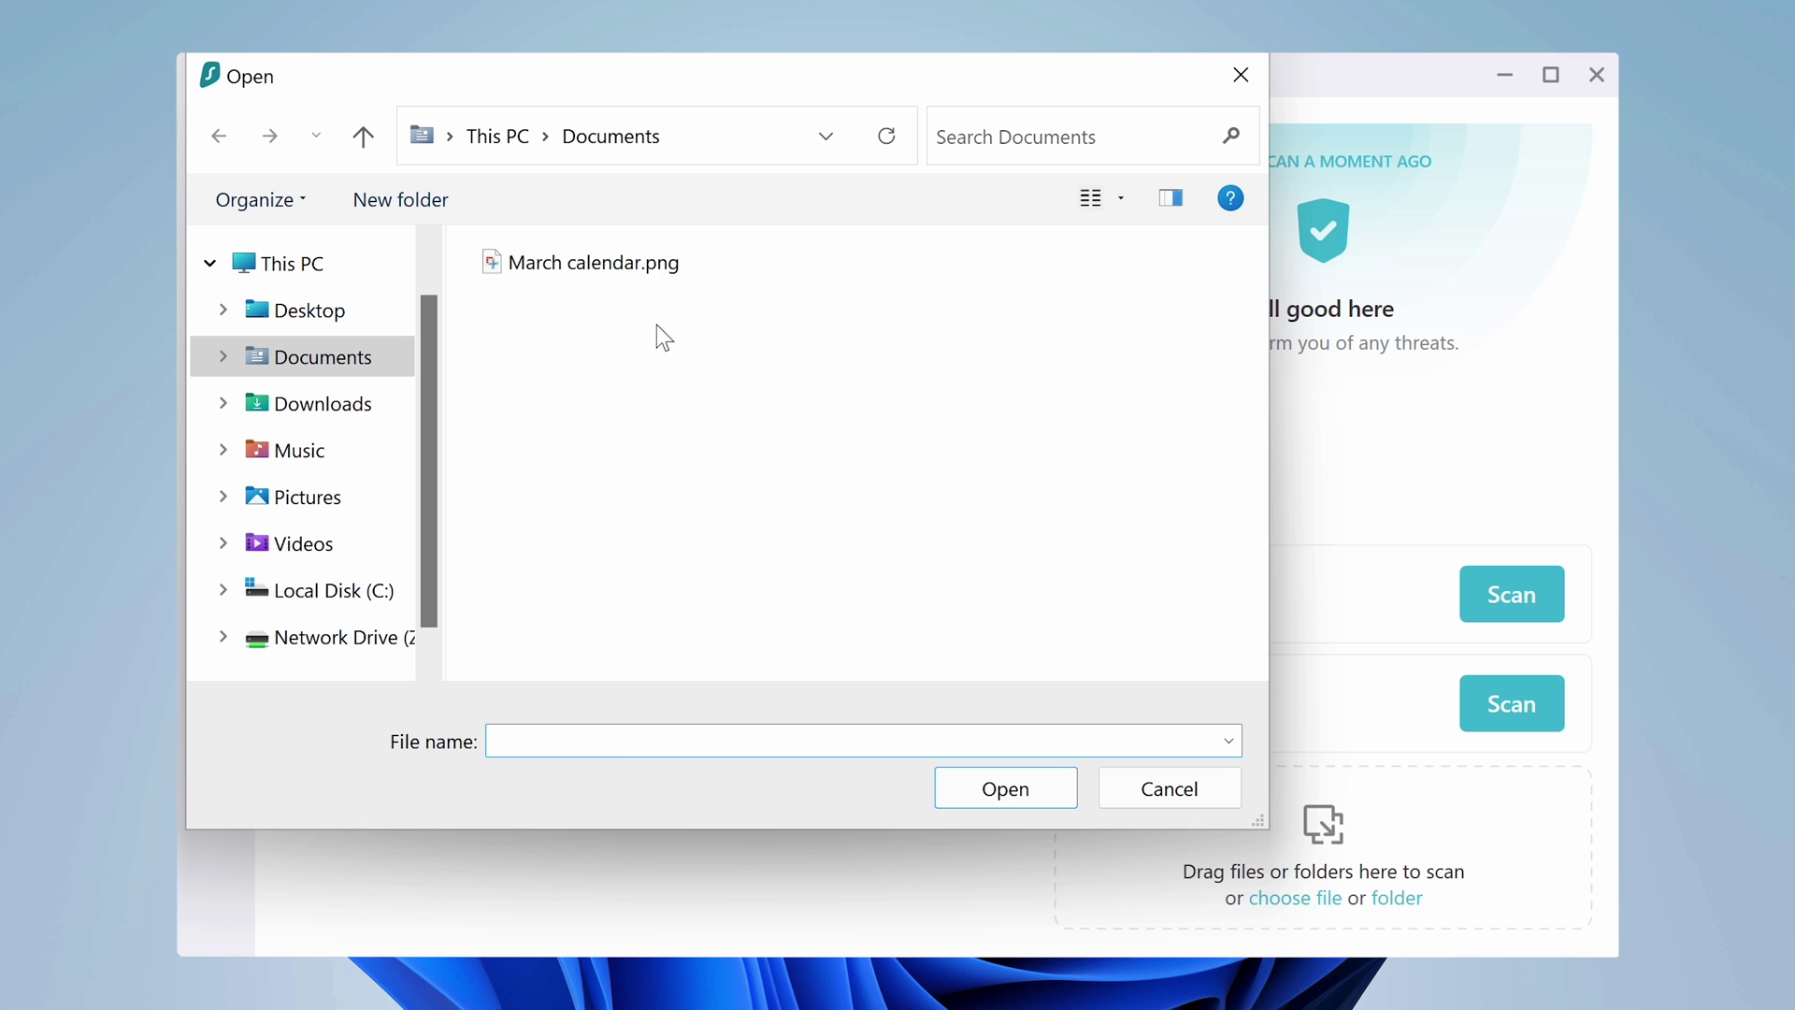
left_click(1009, 787)
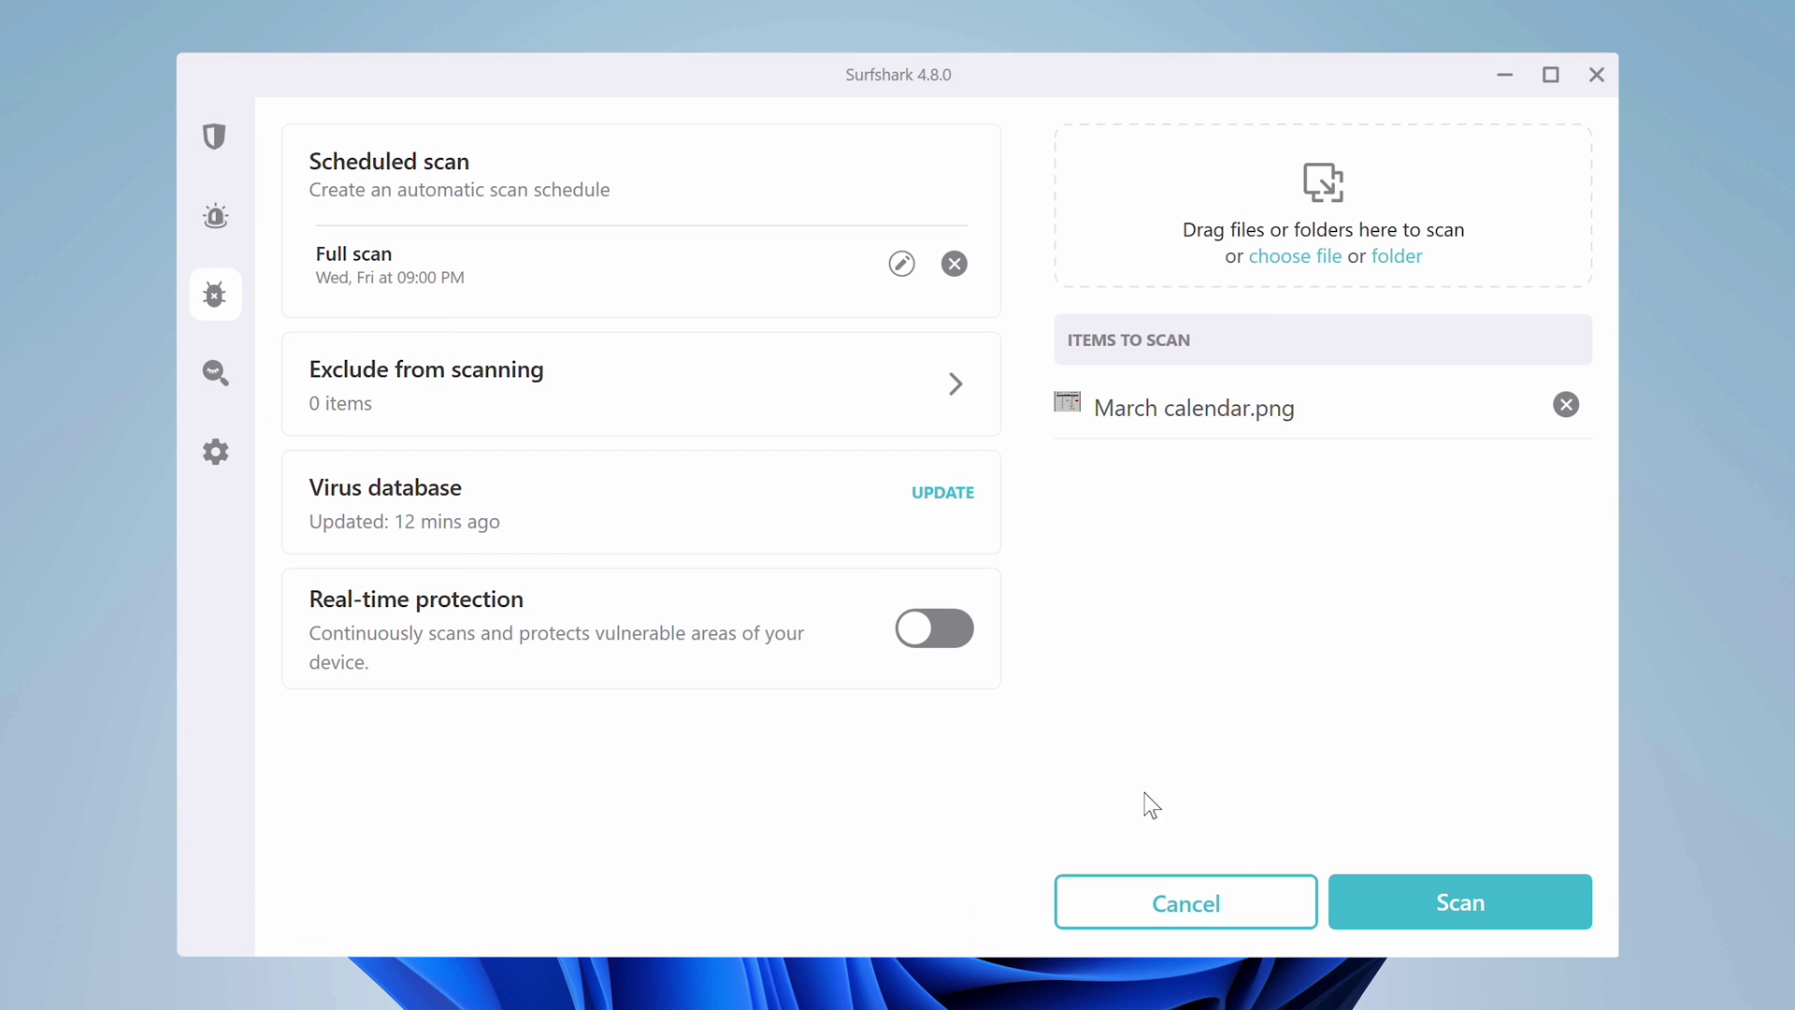
left_click(1393, 907)
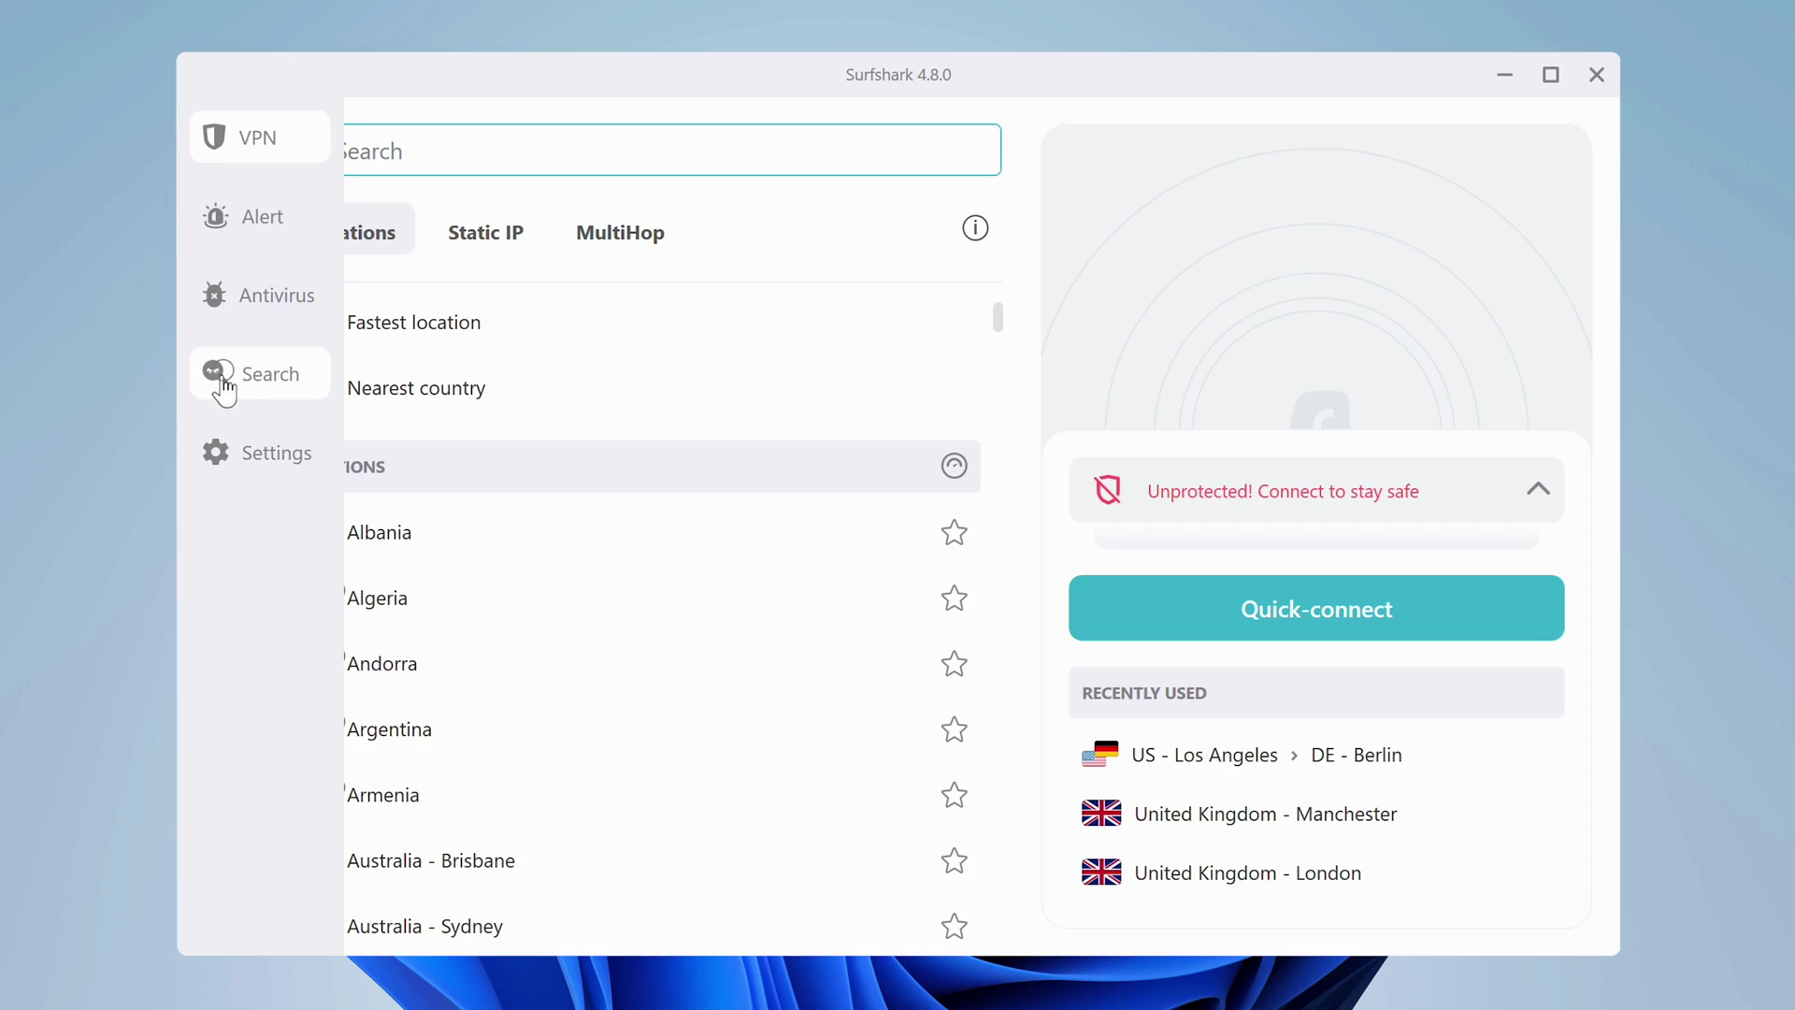
Step: Run a private search for 'Cybernews' from the Search page
left_click(222, 374)
type("Cyb")
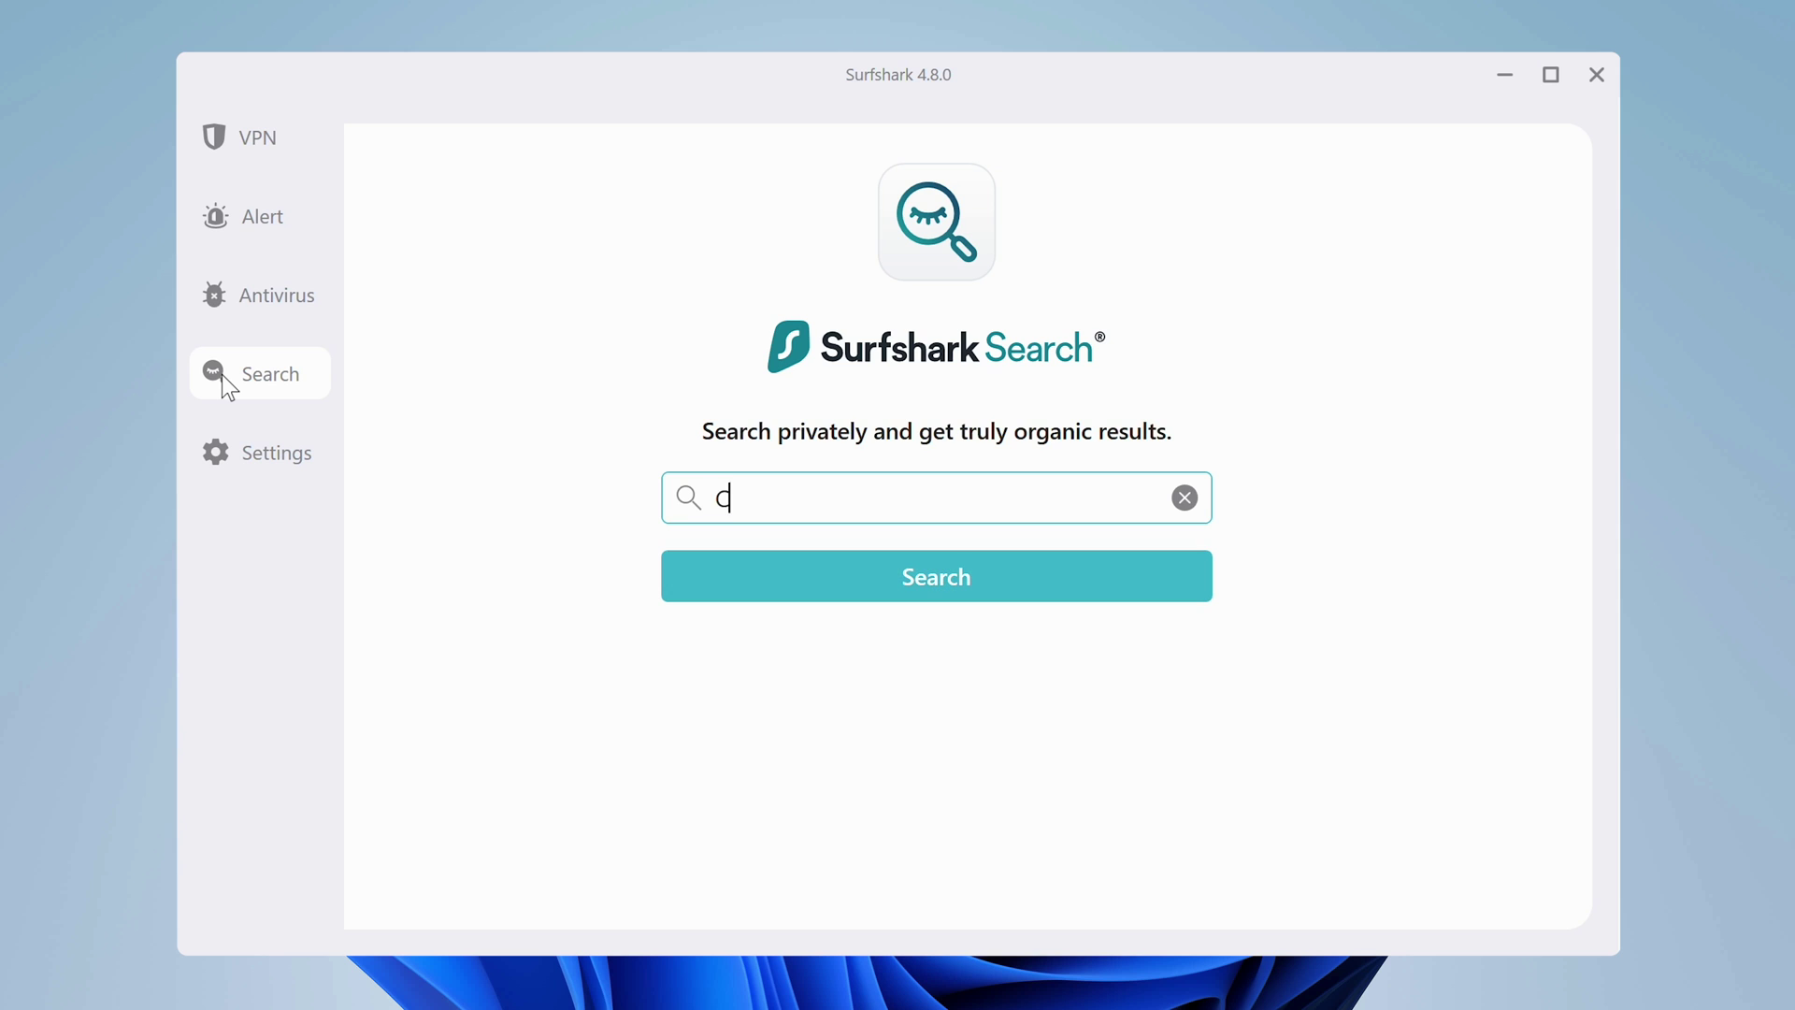
type("ernews")
left_click(796, 588)
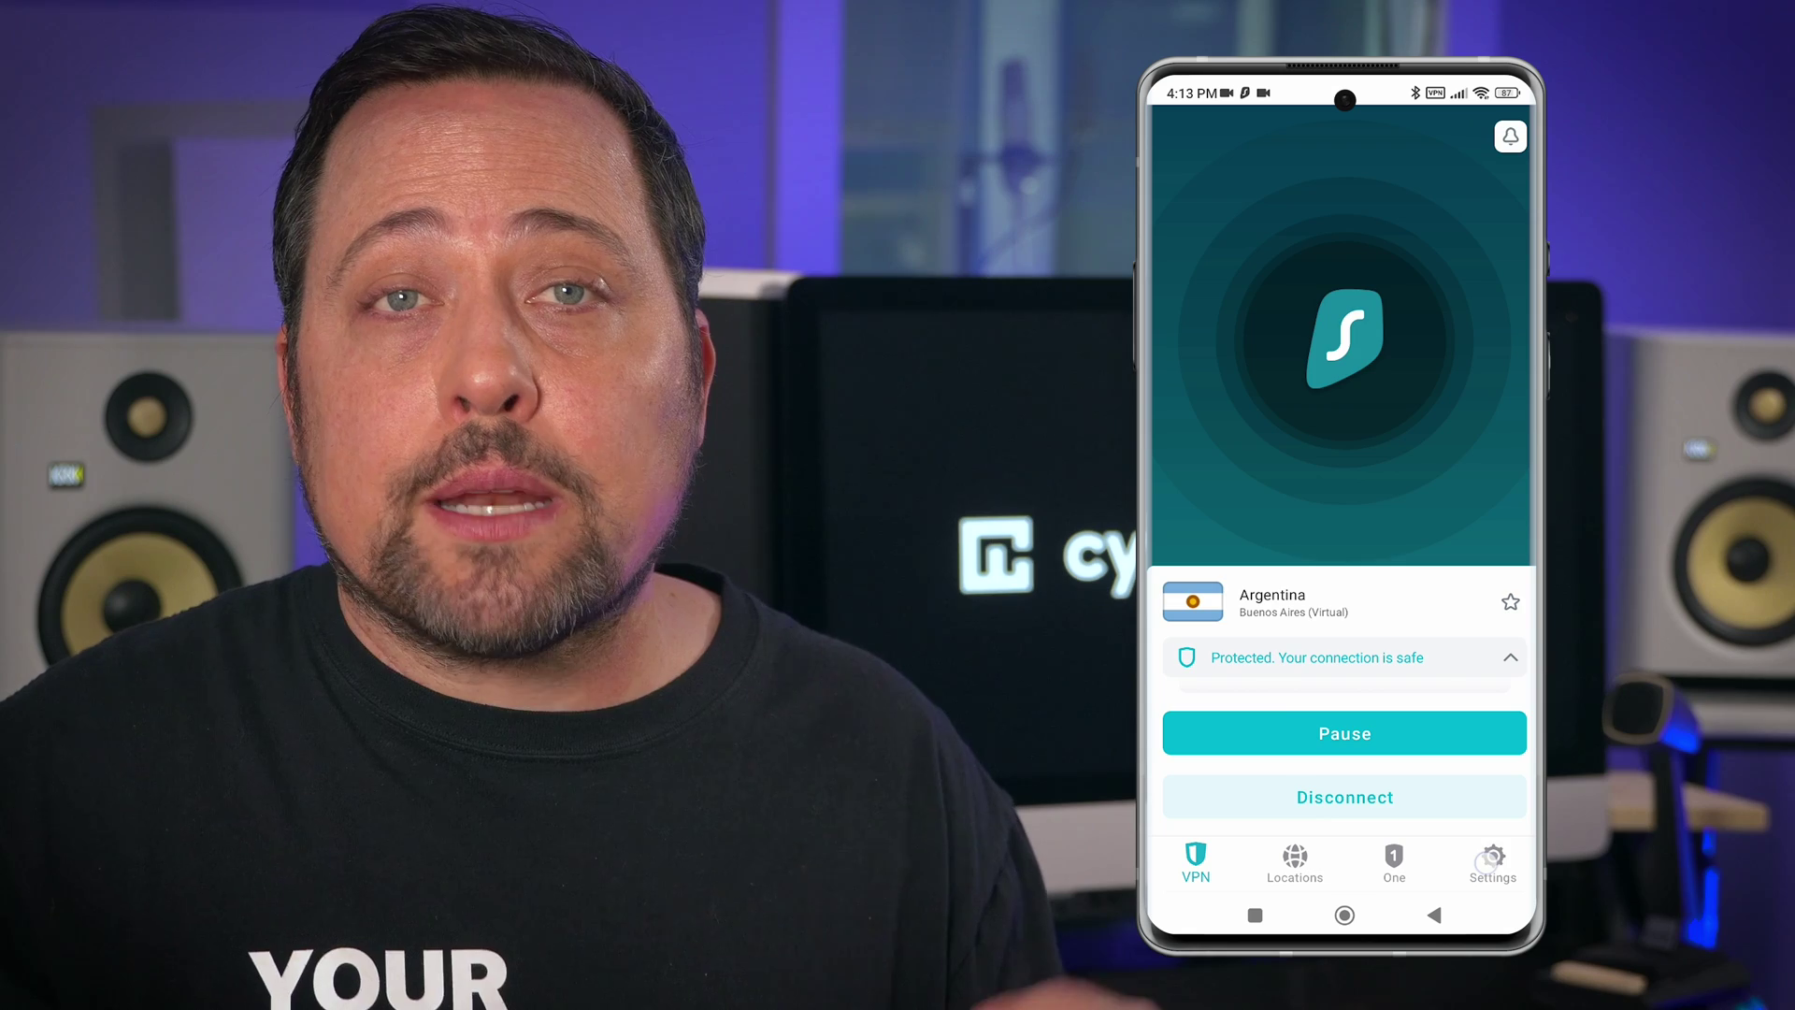
Step: On the phone, go to Advanced VPN settings and start the Override GPS location setup
left_click(1486, 860)
left_click(1309, 154)
scroll(1377, 561, "down", 2)
left_click(1377, 810)
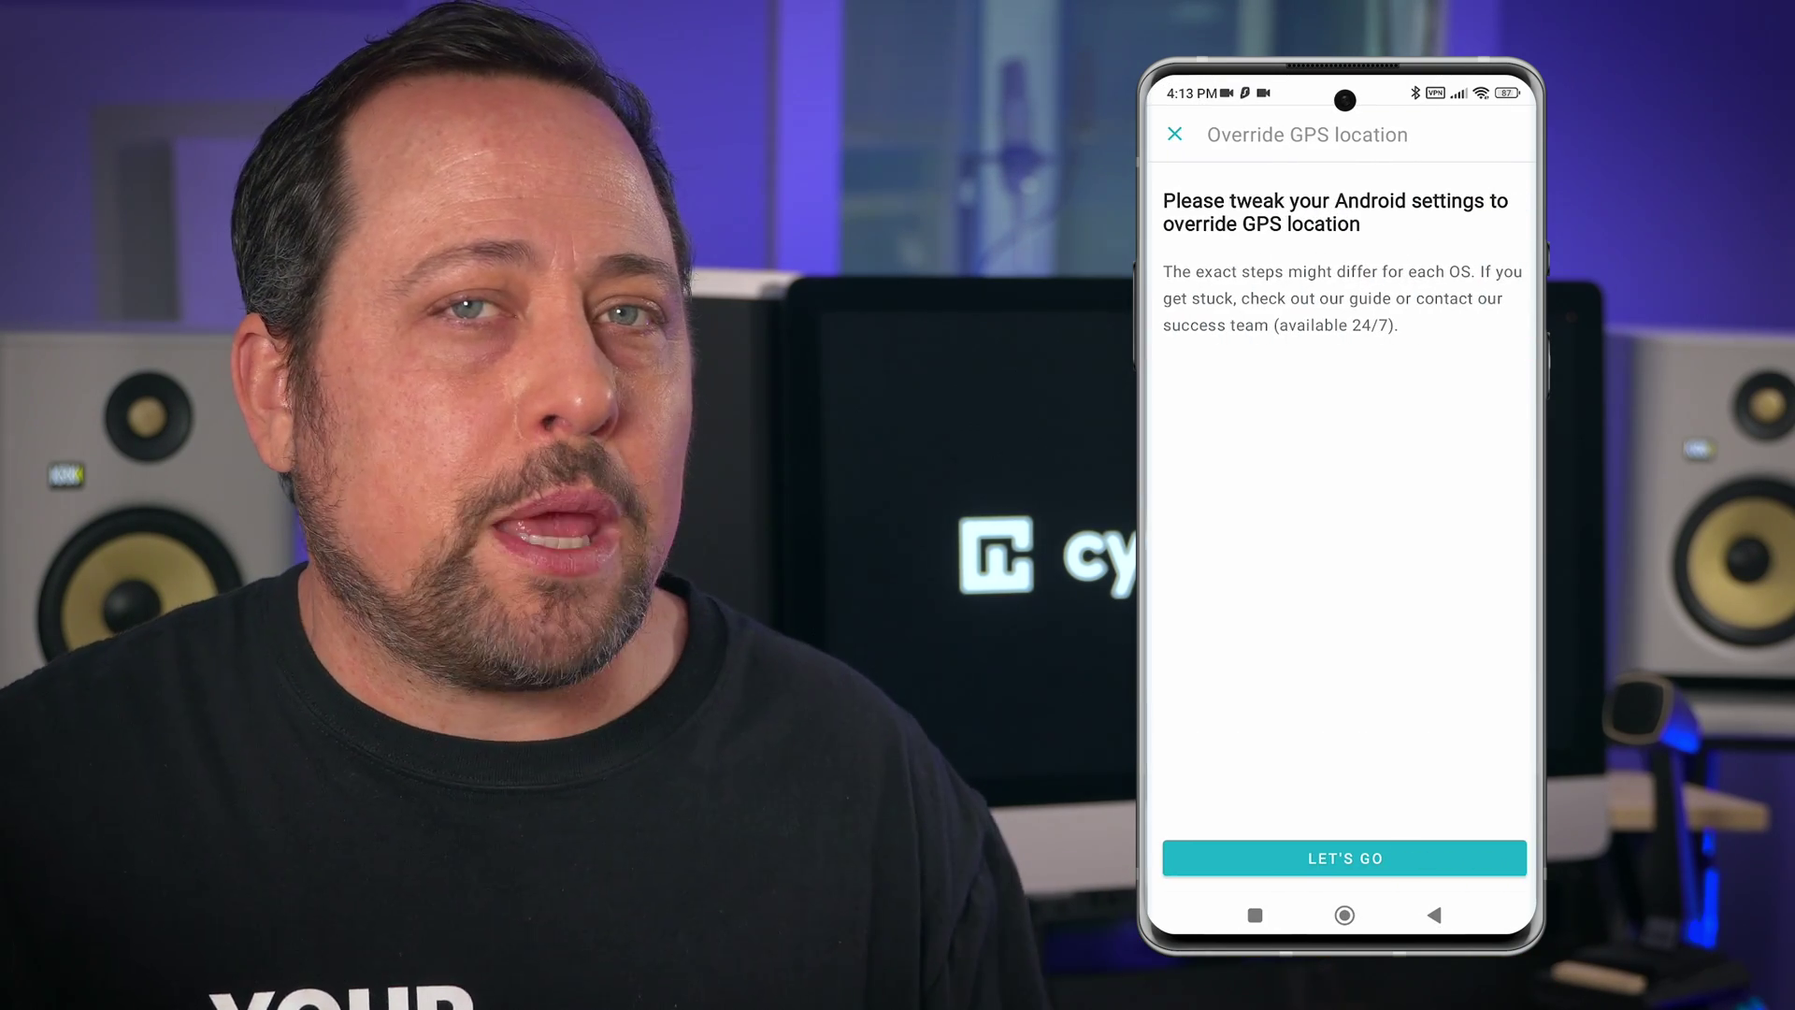
left_click(1401, 860)
Step: Turn on the phone's developer options and advance to the mock location step
left_click(1445, 383)
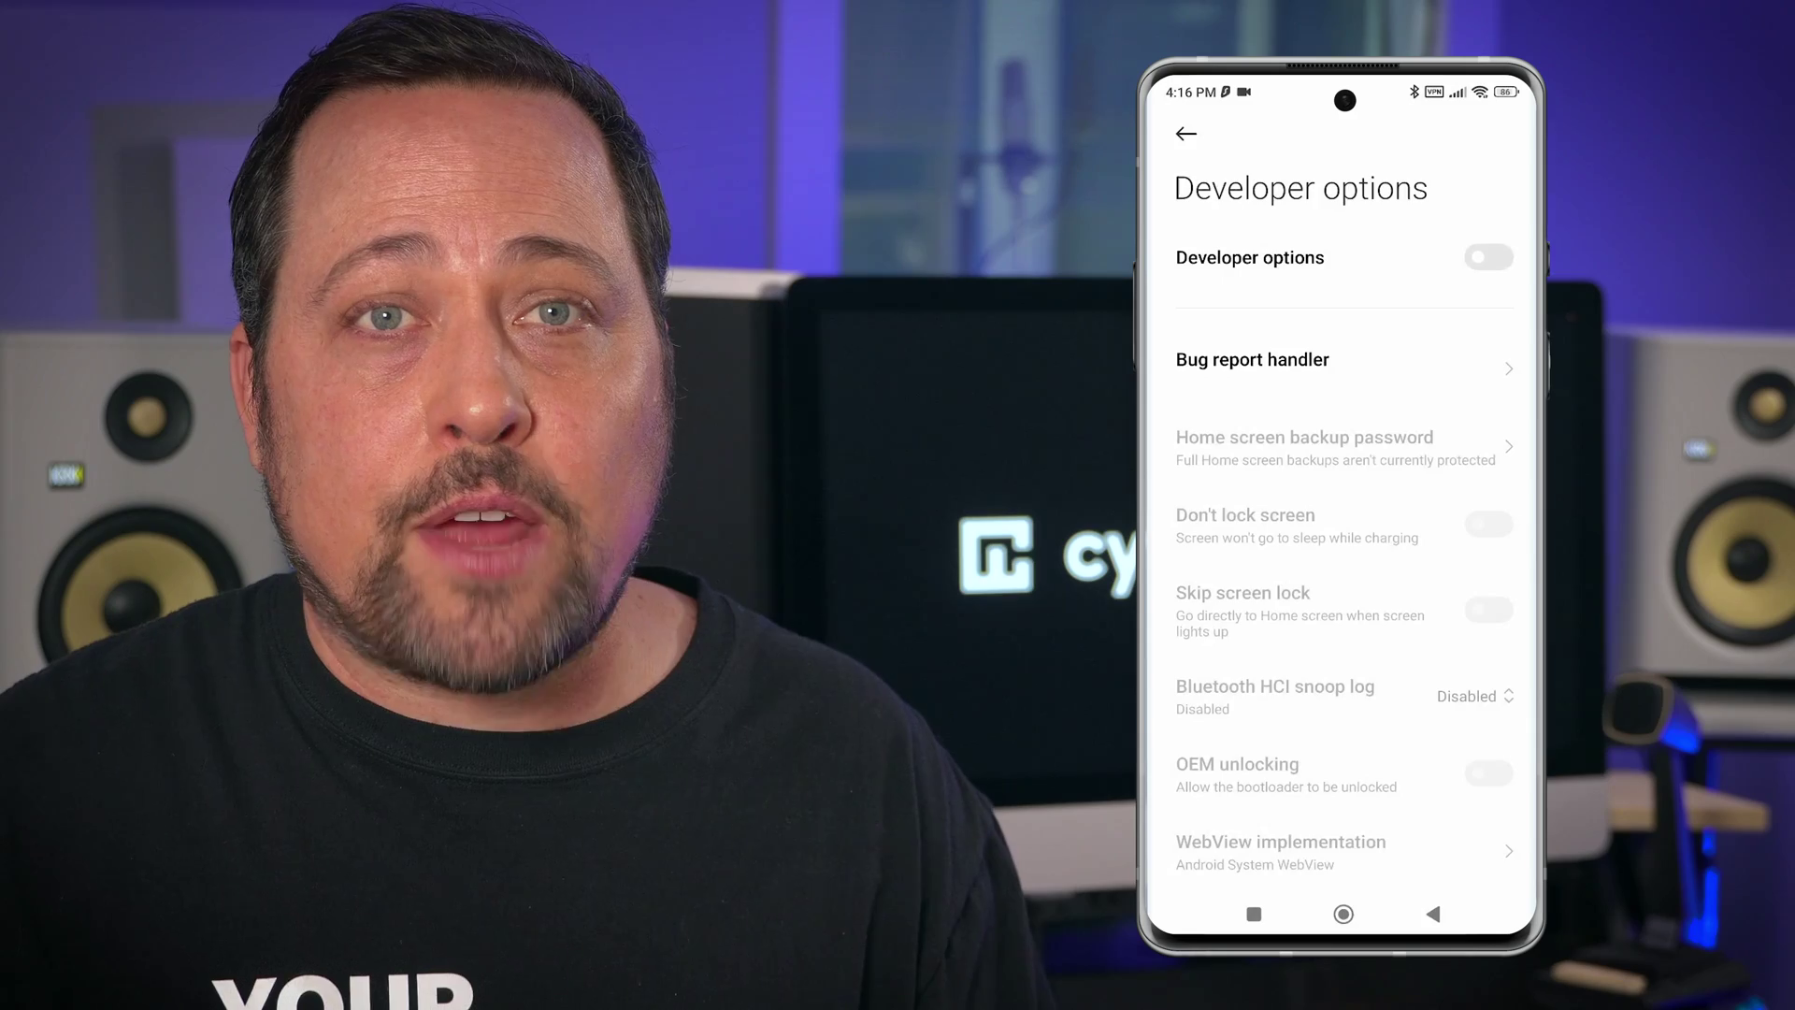
left_click(1488, 257)
left_click(1378, 837)
left_click(1432, 913)
left_click(1510, 186)
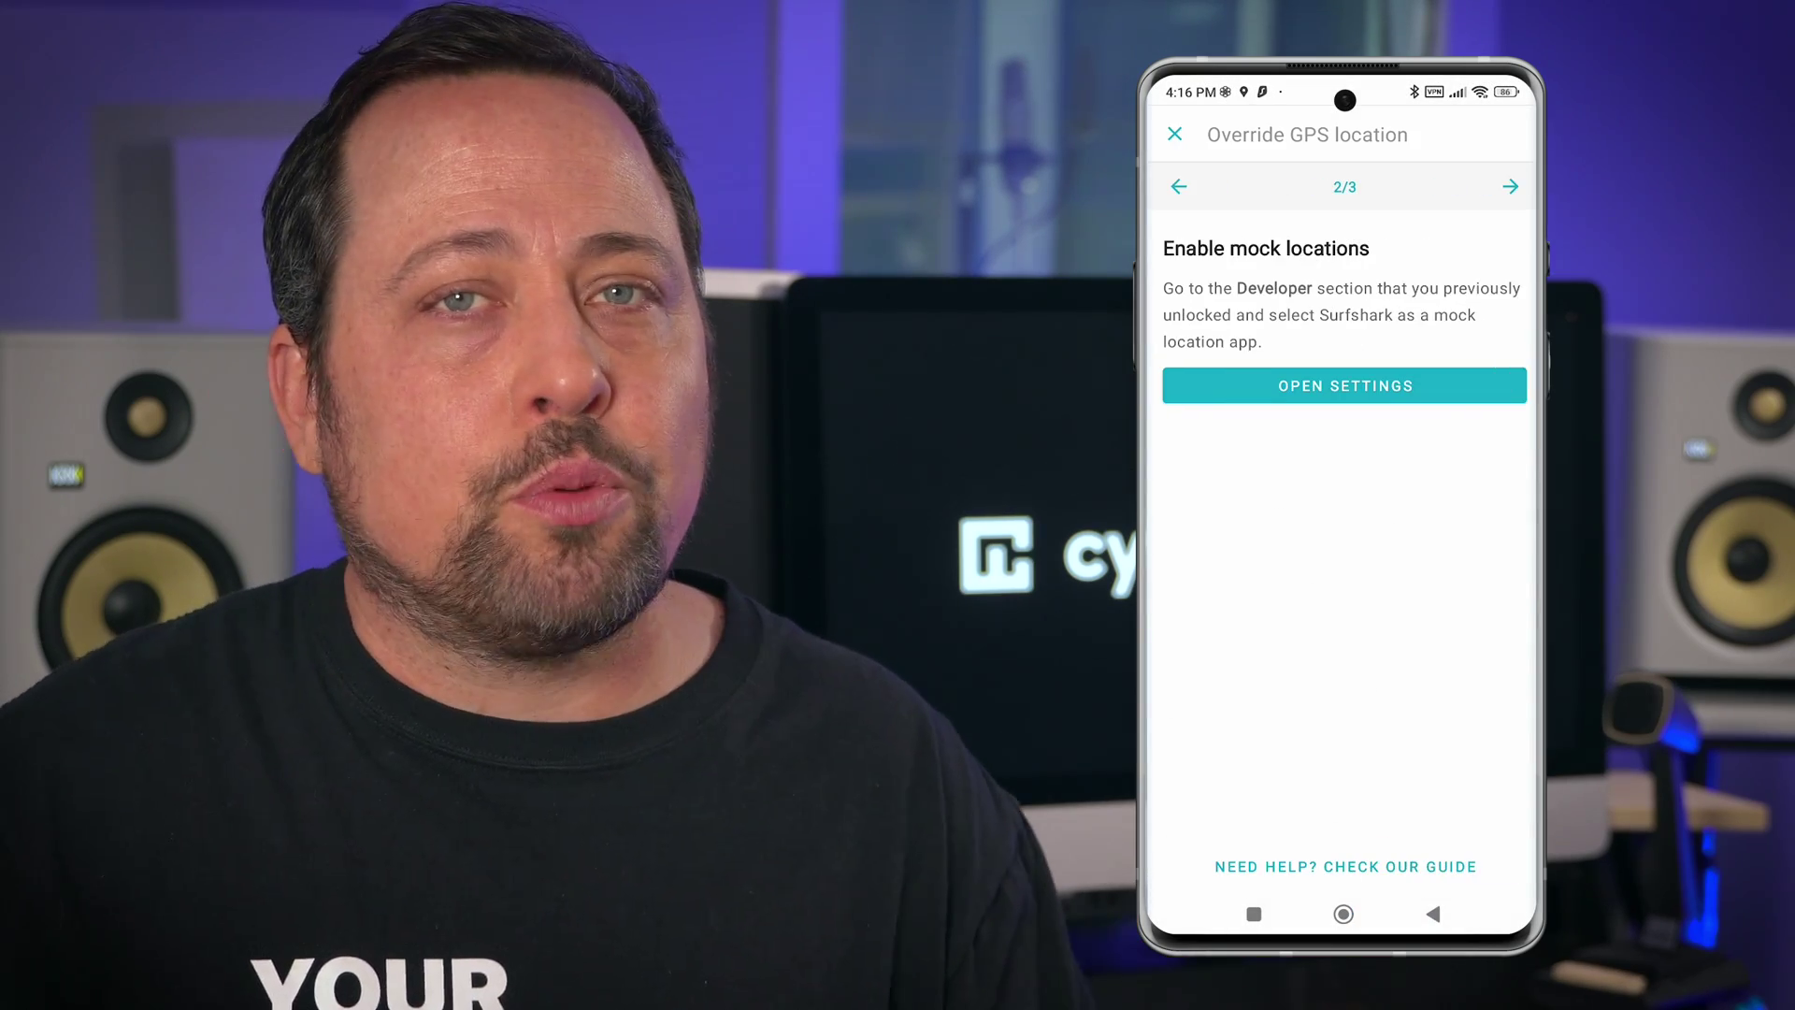
left_click(1345, 385)
scroll(1343, 561, "down", 2)
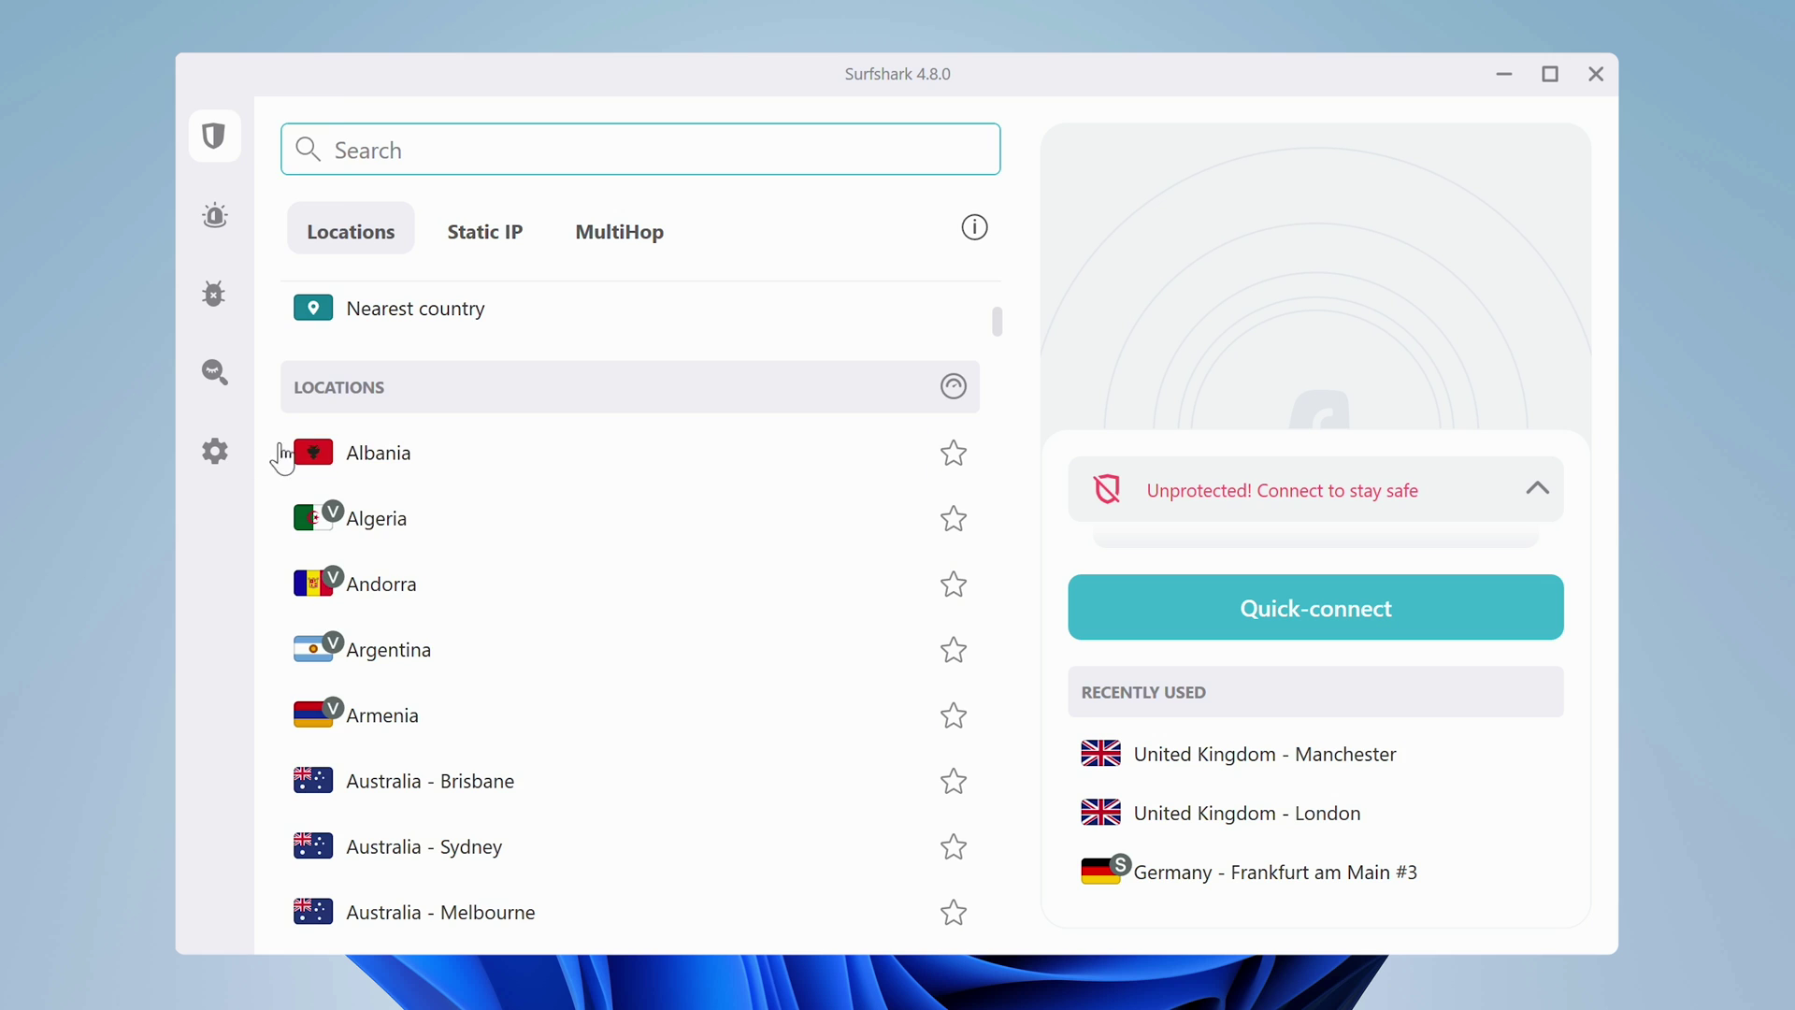
Step: On desktop, open Get help and browse the popular guides in the browser
left_click(239, 456)
left_click(675, 526)
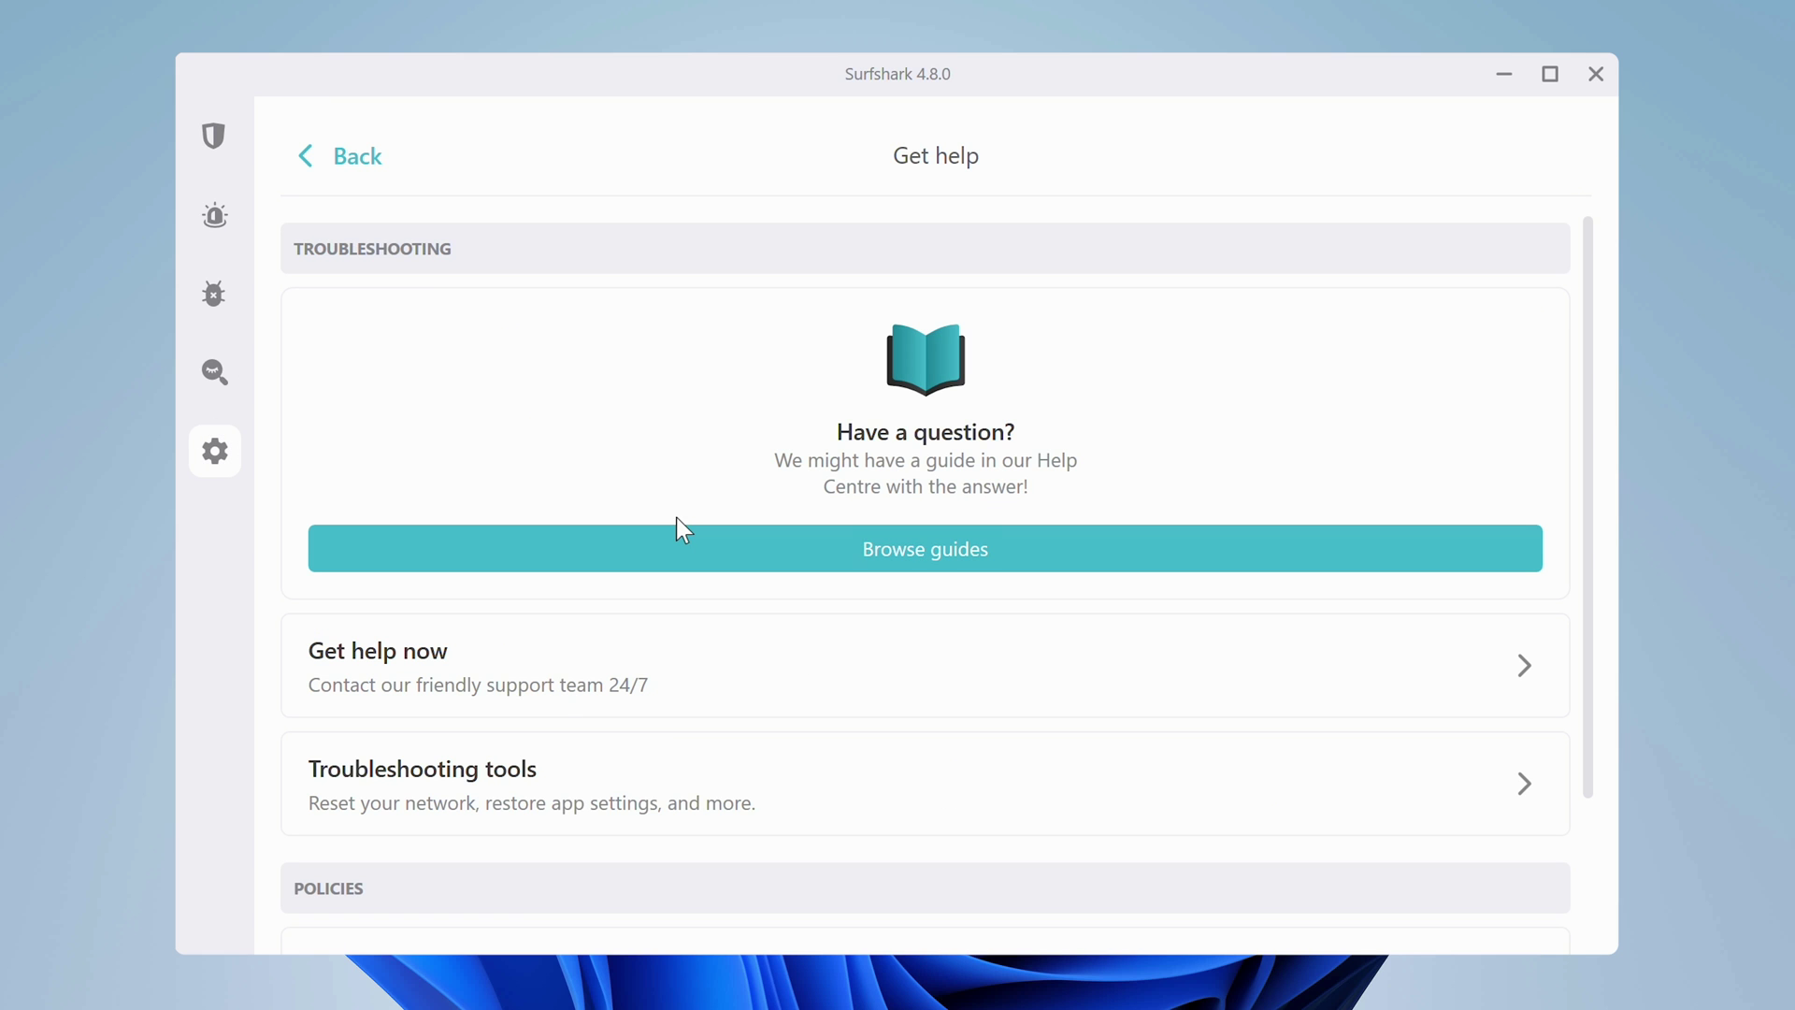
left_click(912, 552)
left_click(905, 737)
Step: Scroll through the Surfschool guides and enter a name in the live-chat Name field
scroll(1273, 385, "down", 8)
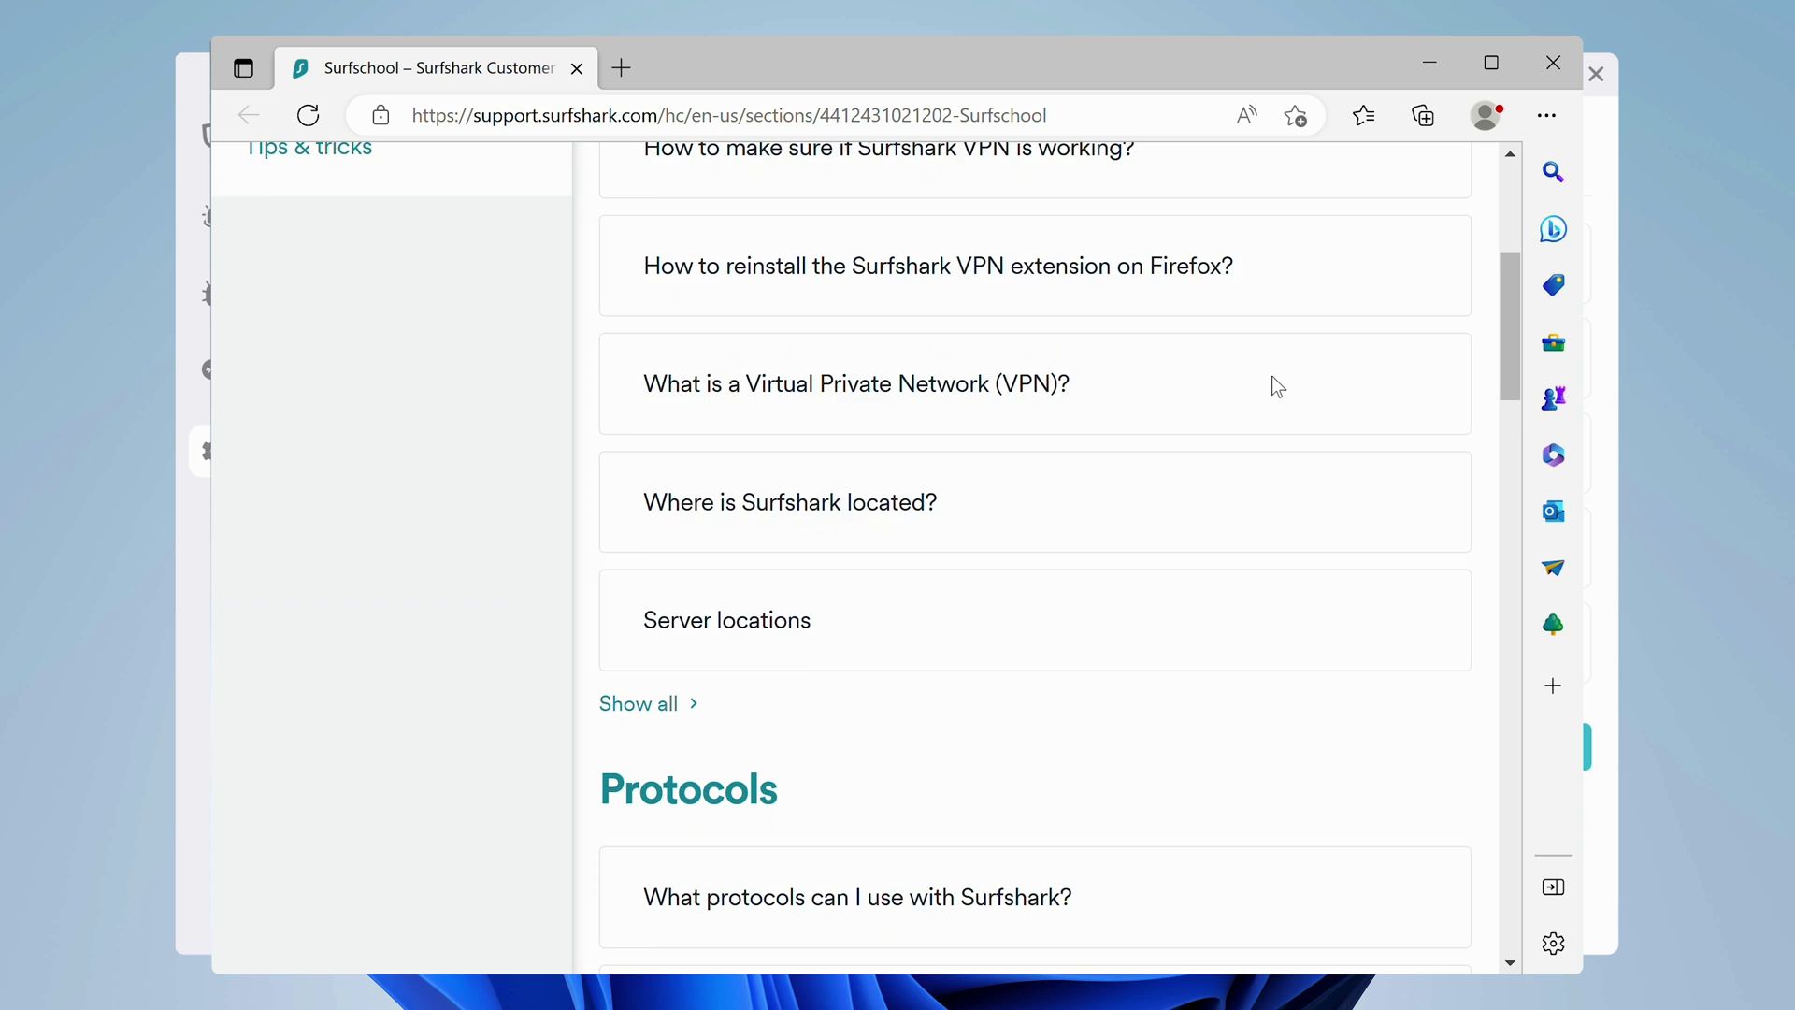
scroll(1273, 388, "down", 7)
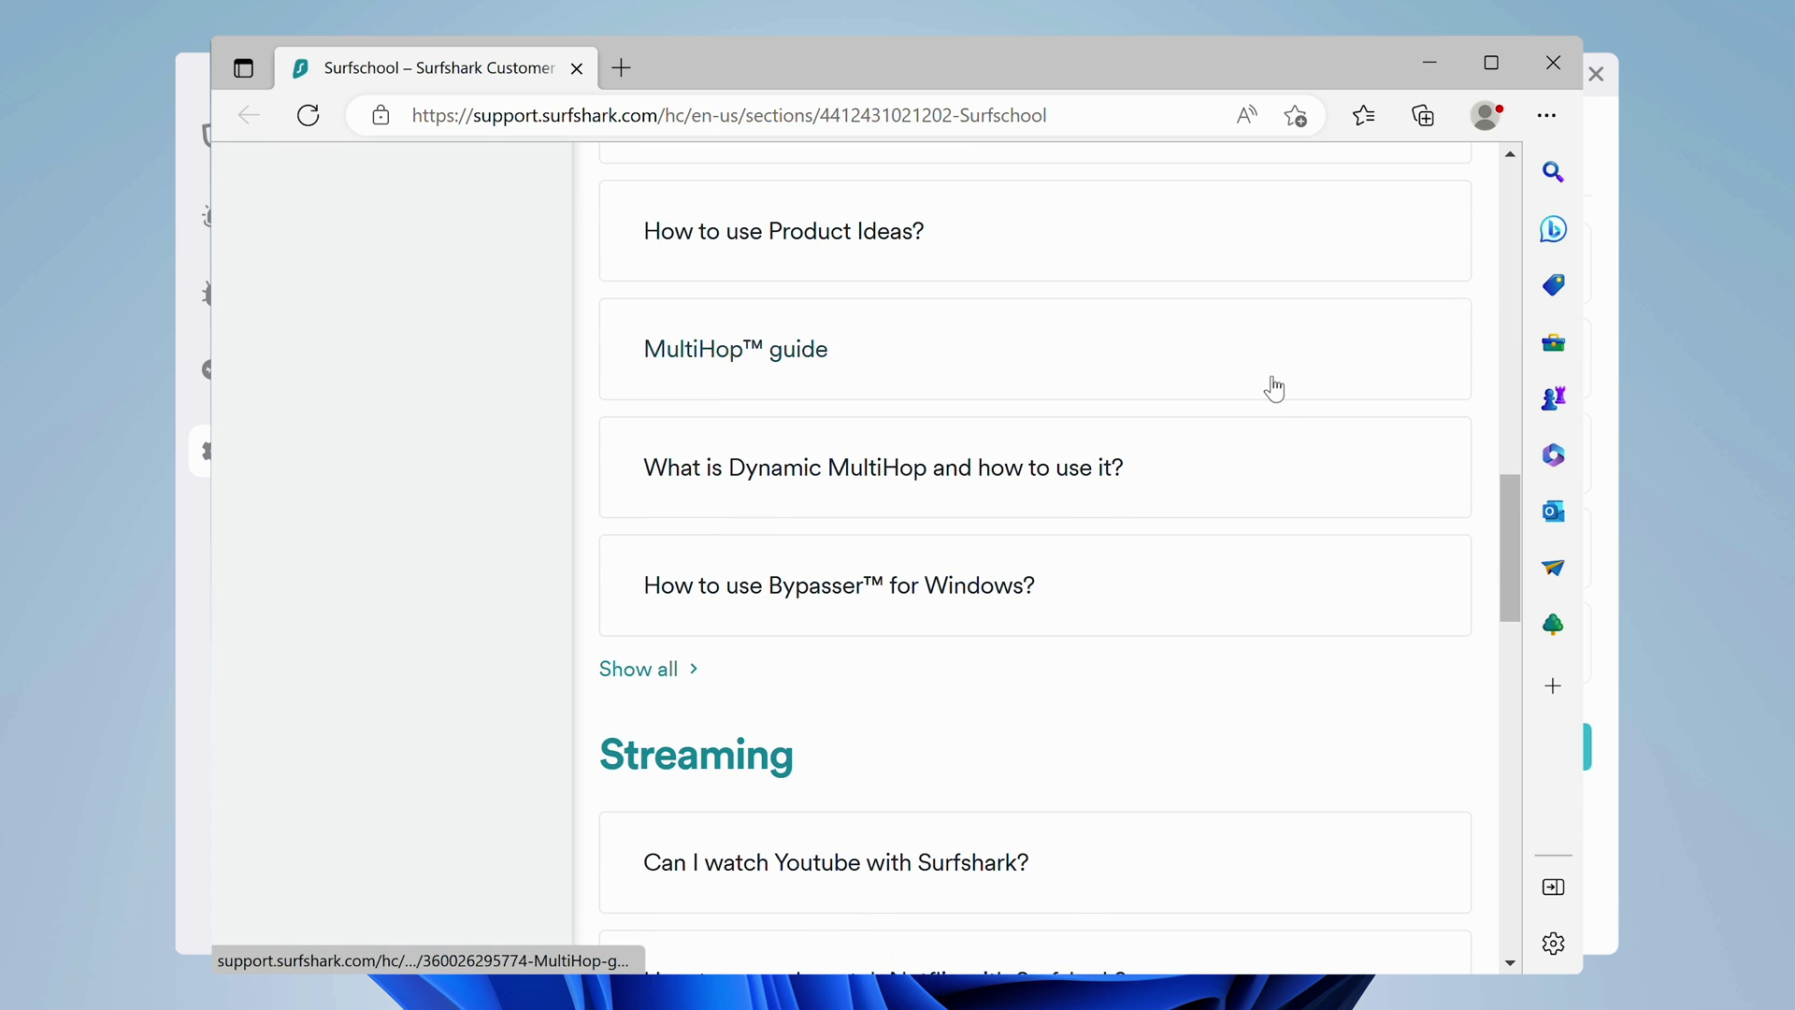
scroll(1273, 388, "down", 10)
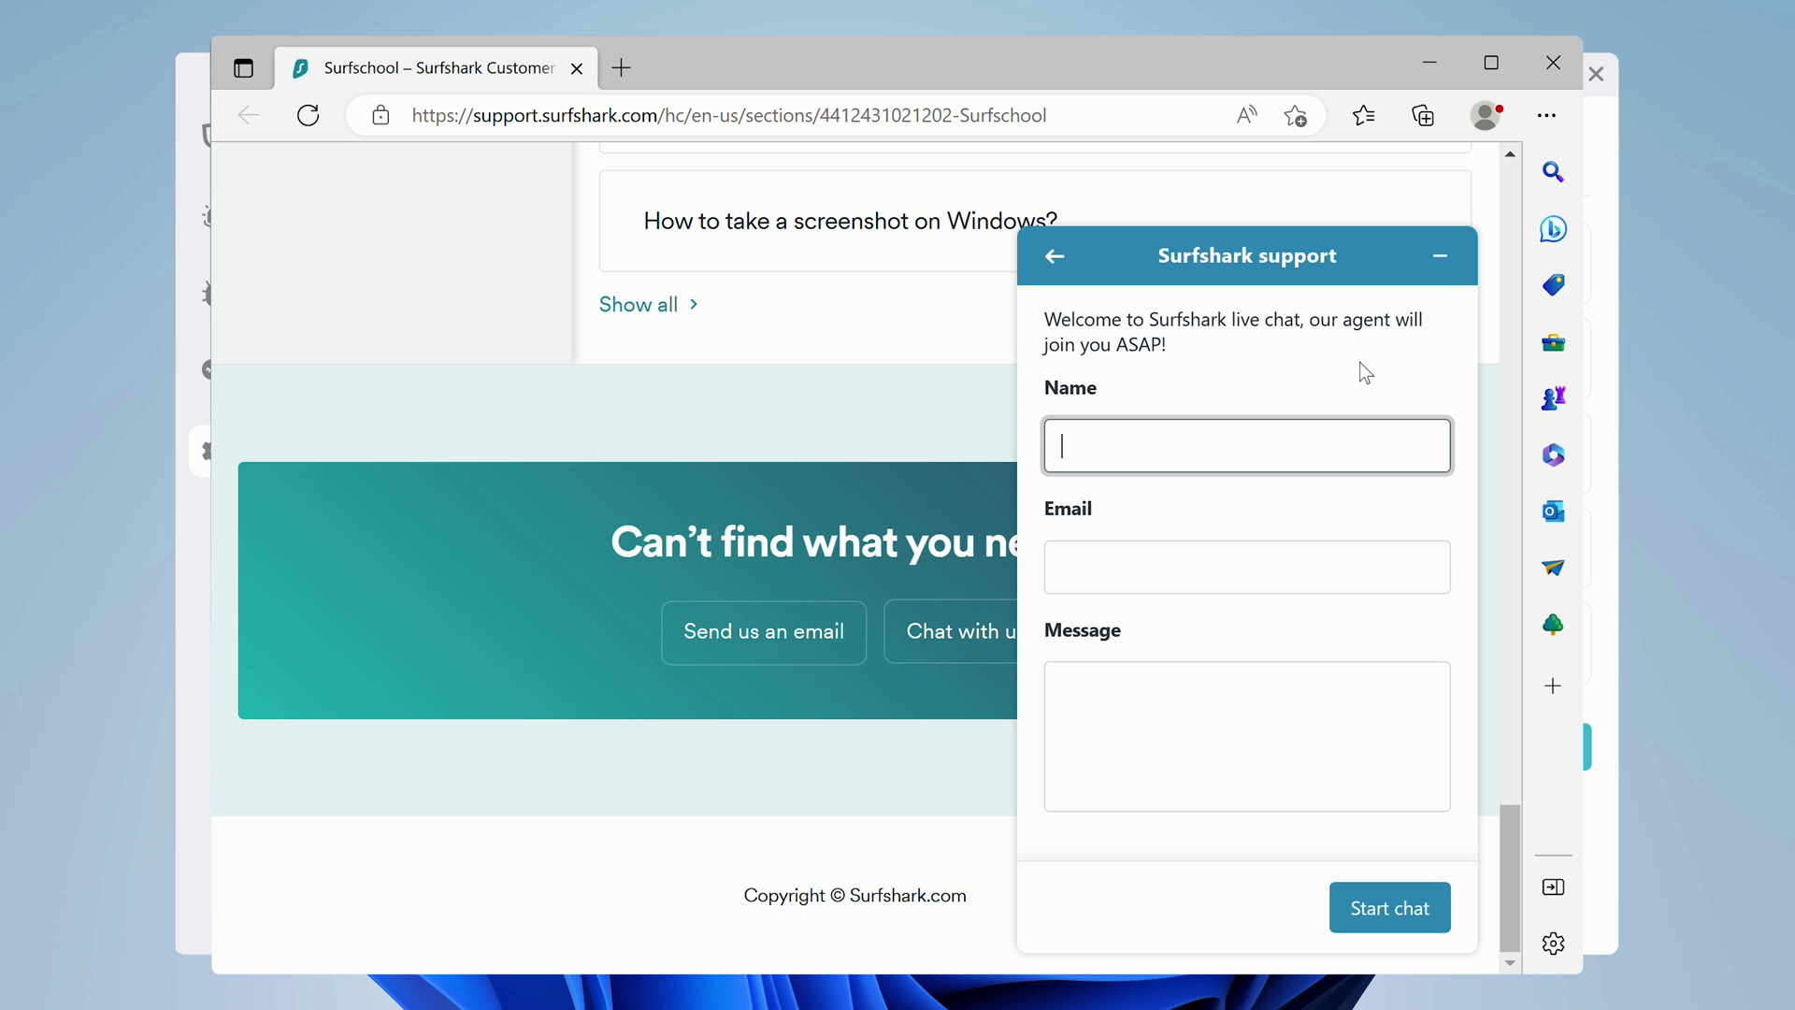
type("Mike")
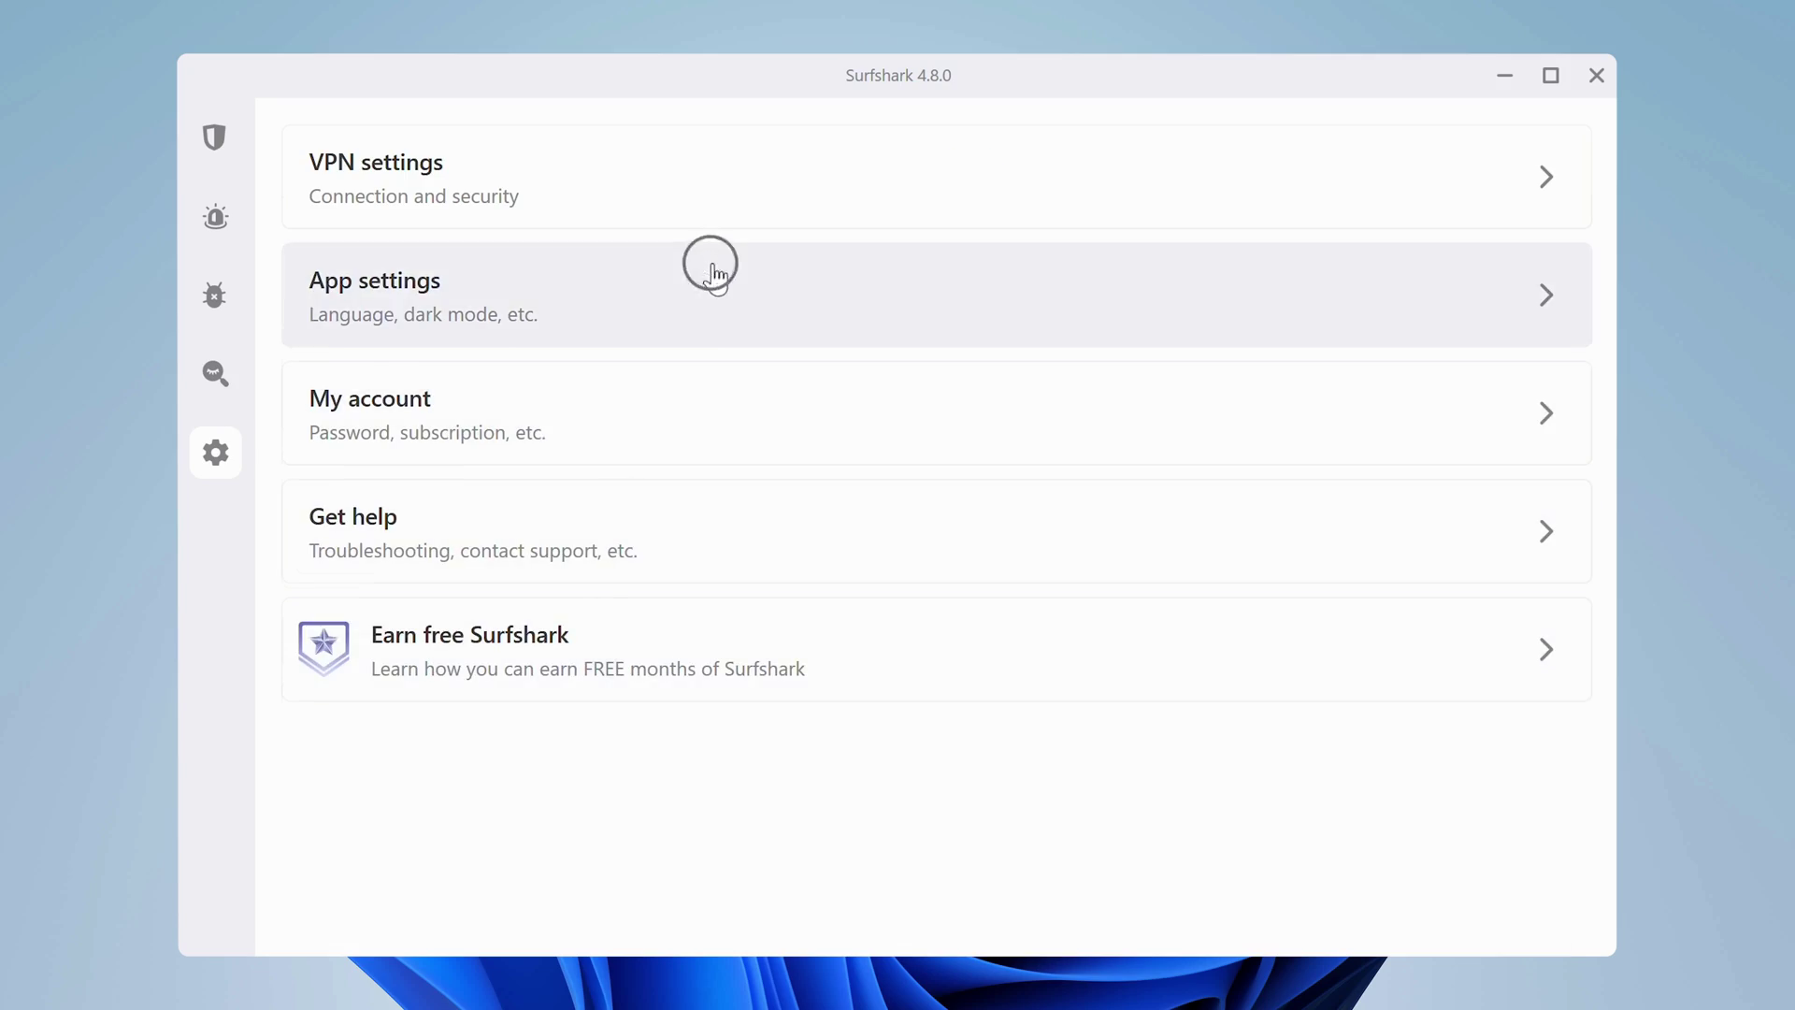
Step: Switch the app appearance to Dark mode, then open Earn free Surfshark
left_click(711, 272)
left_click(669, 396)
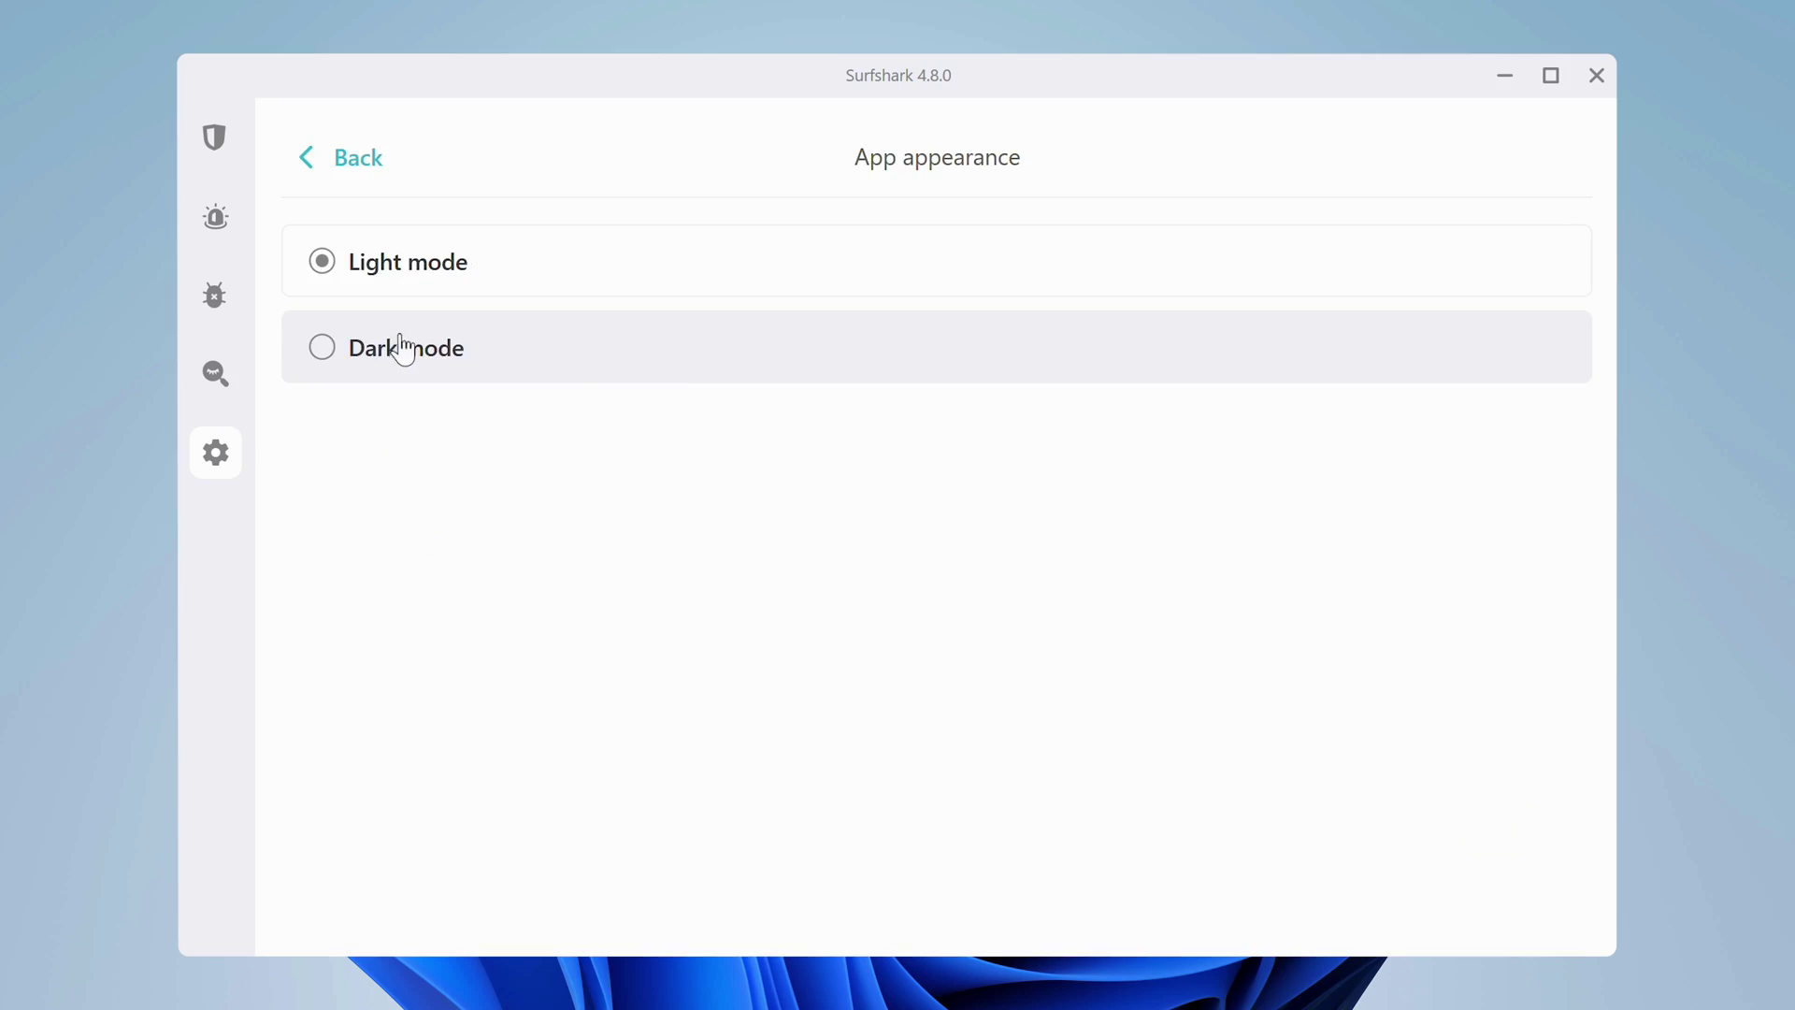
left_click(400, 348)
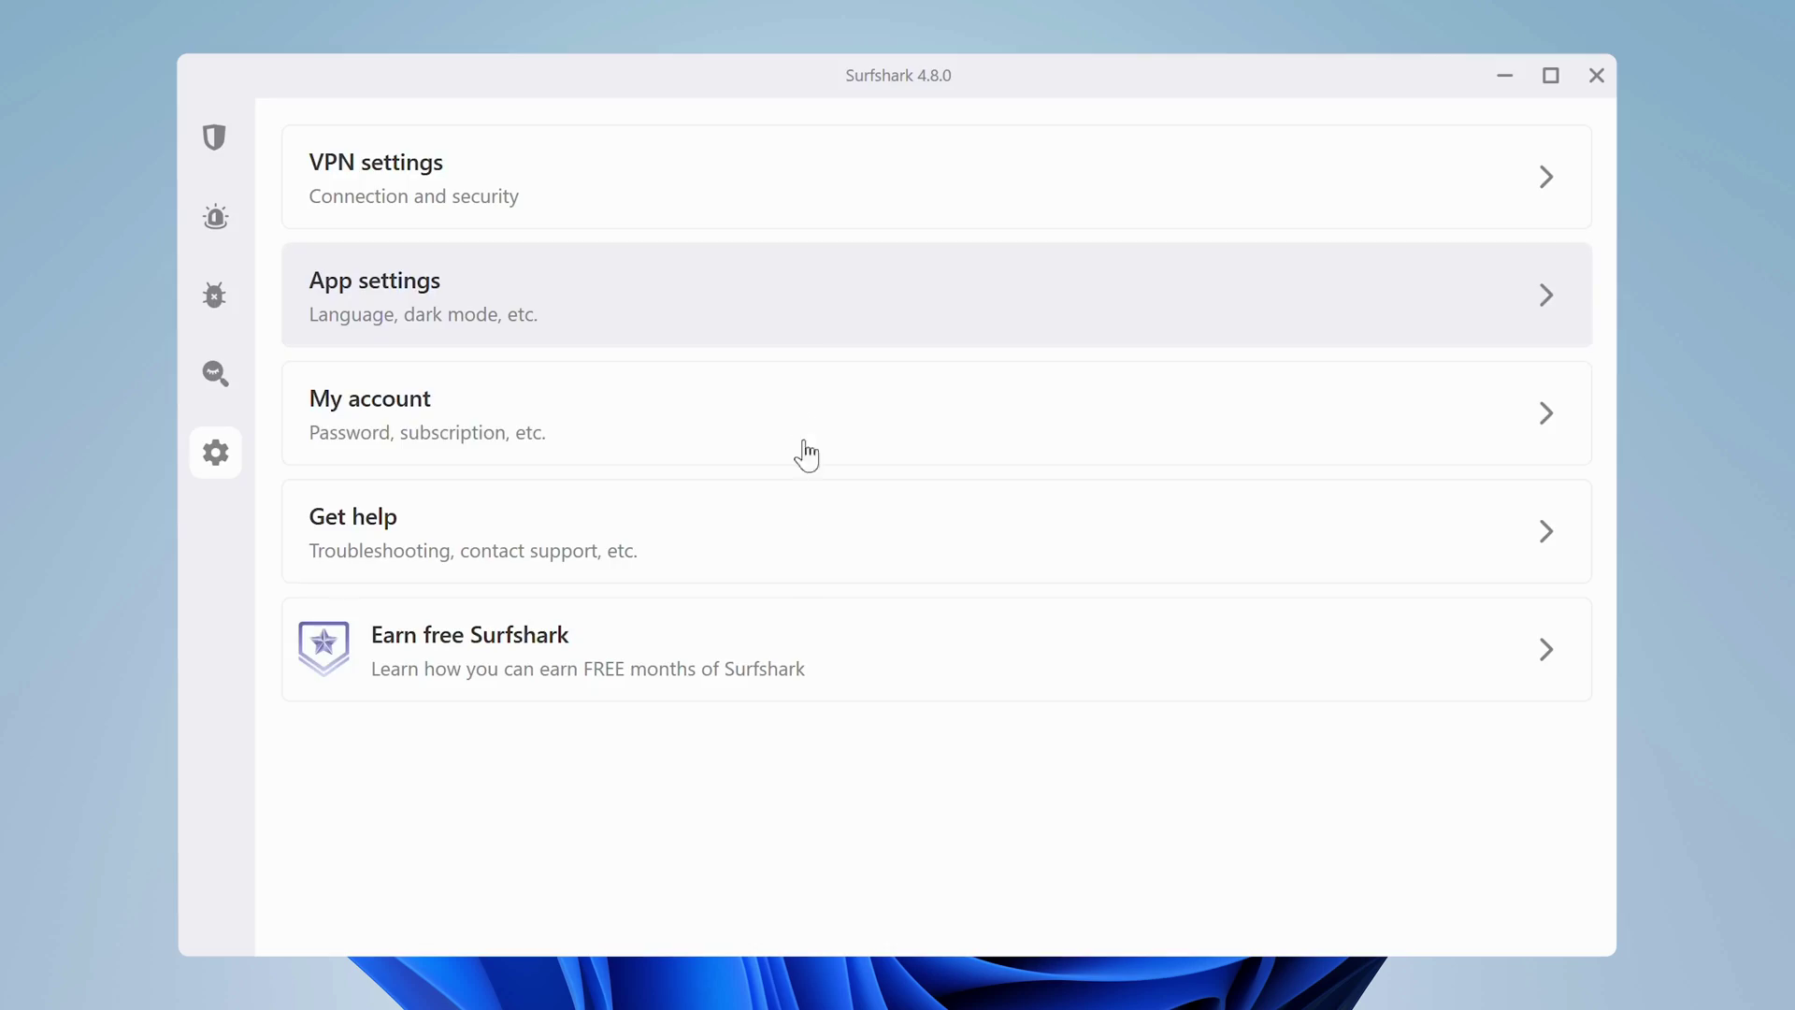
left_click(797, 642)
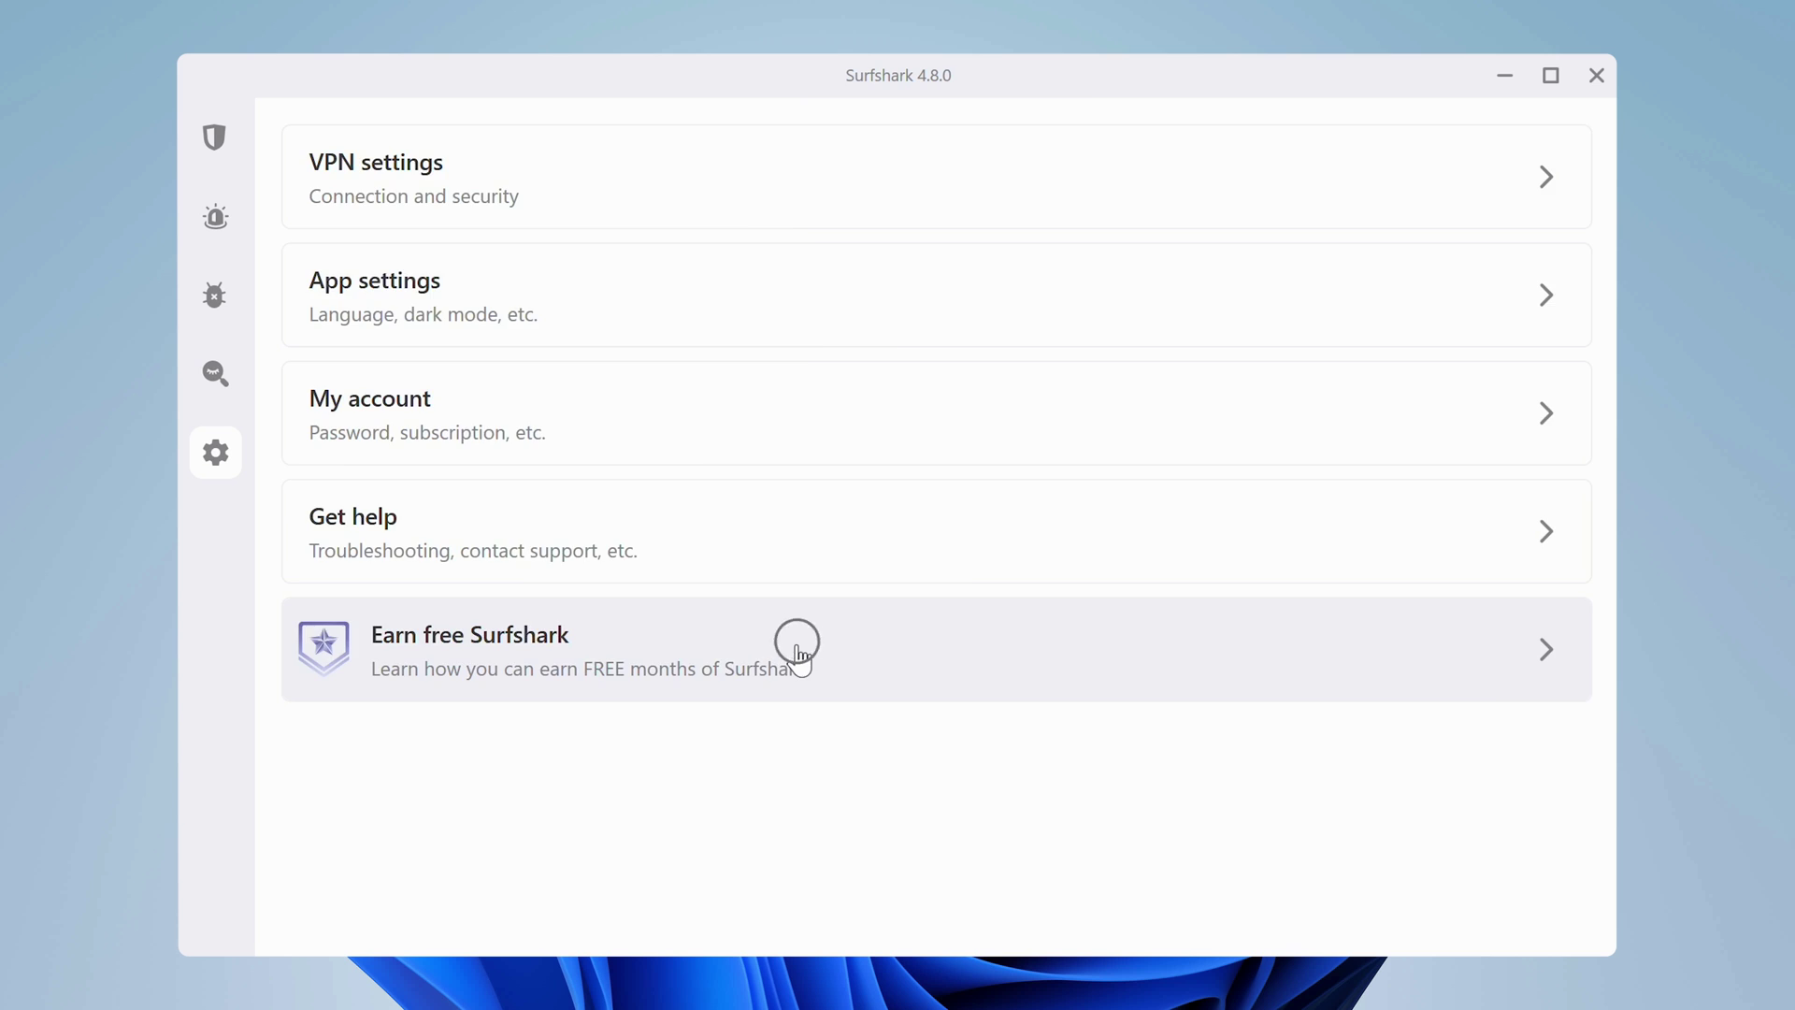